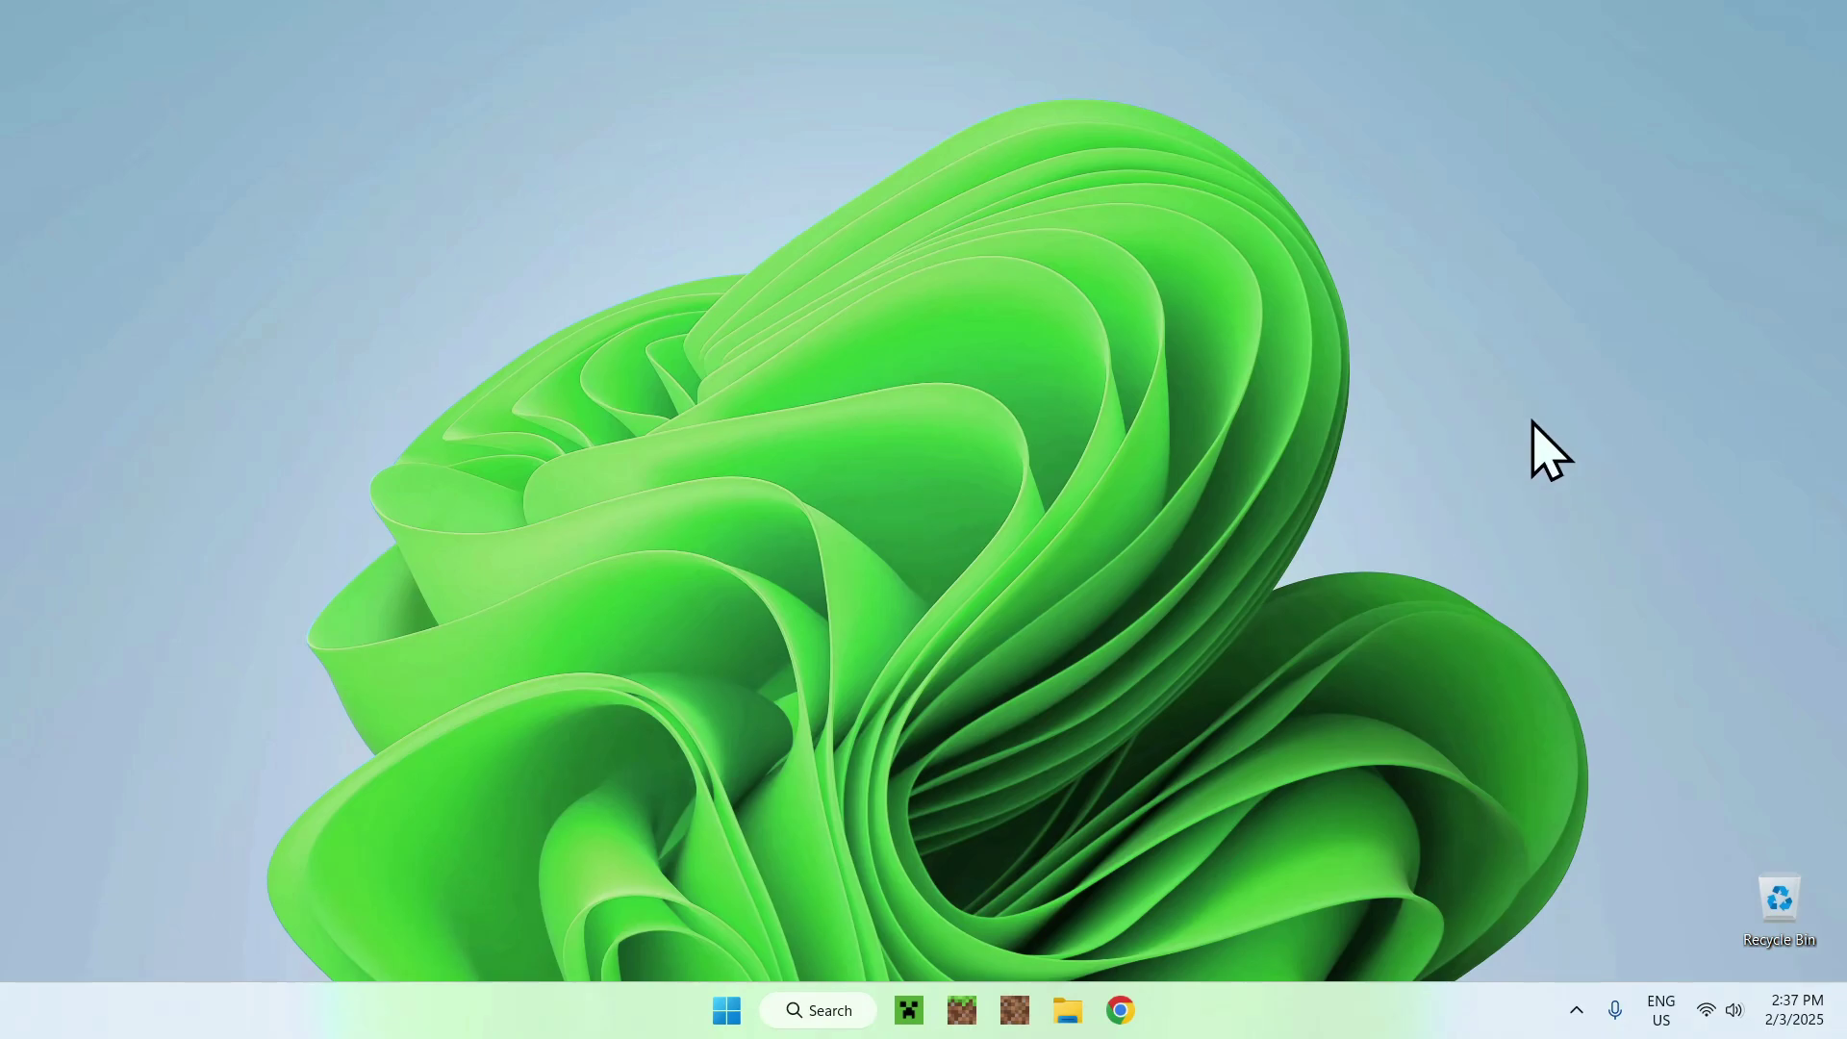
Step: Open Chrome, search Google for "Modrinth", and open the modrinth.com website
click(1120, 1010)
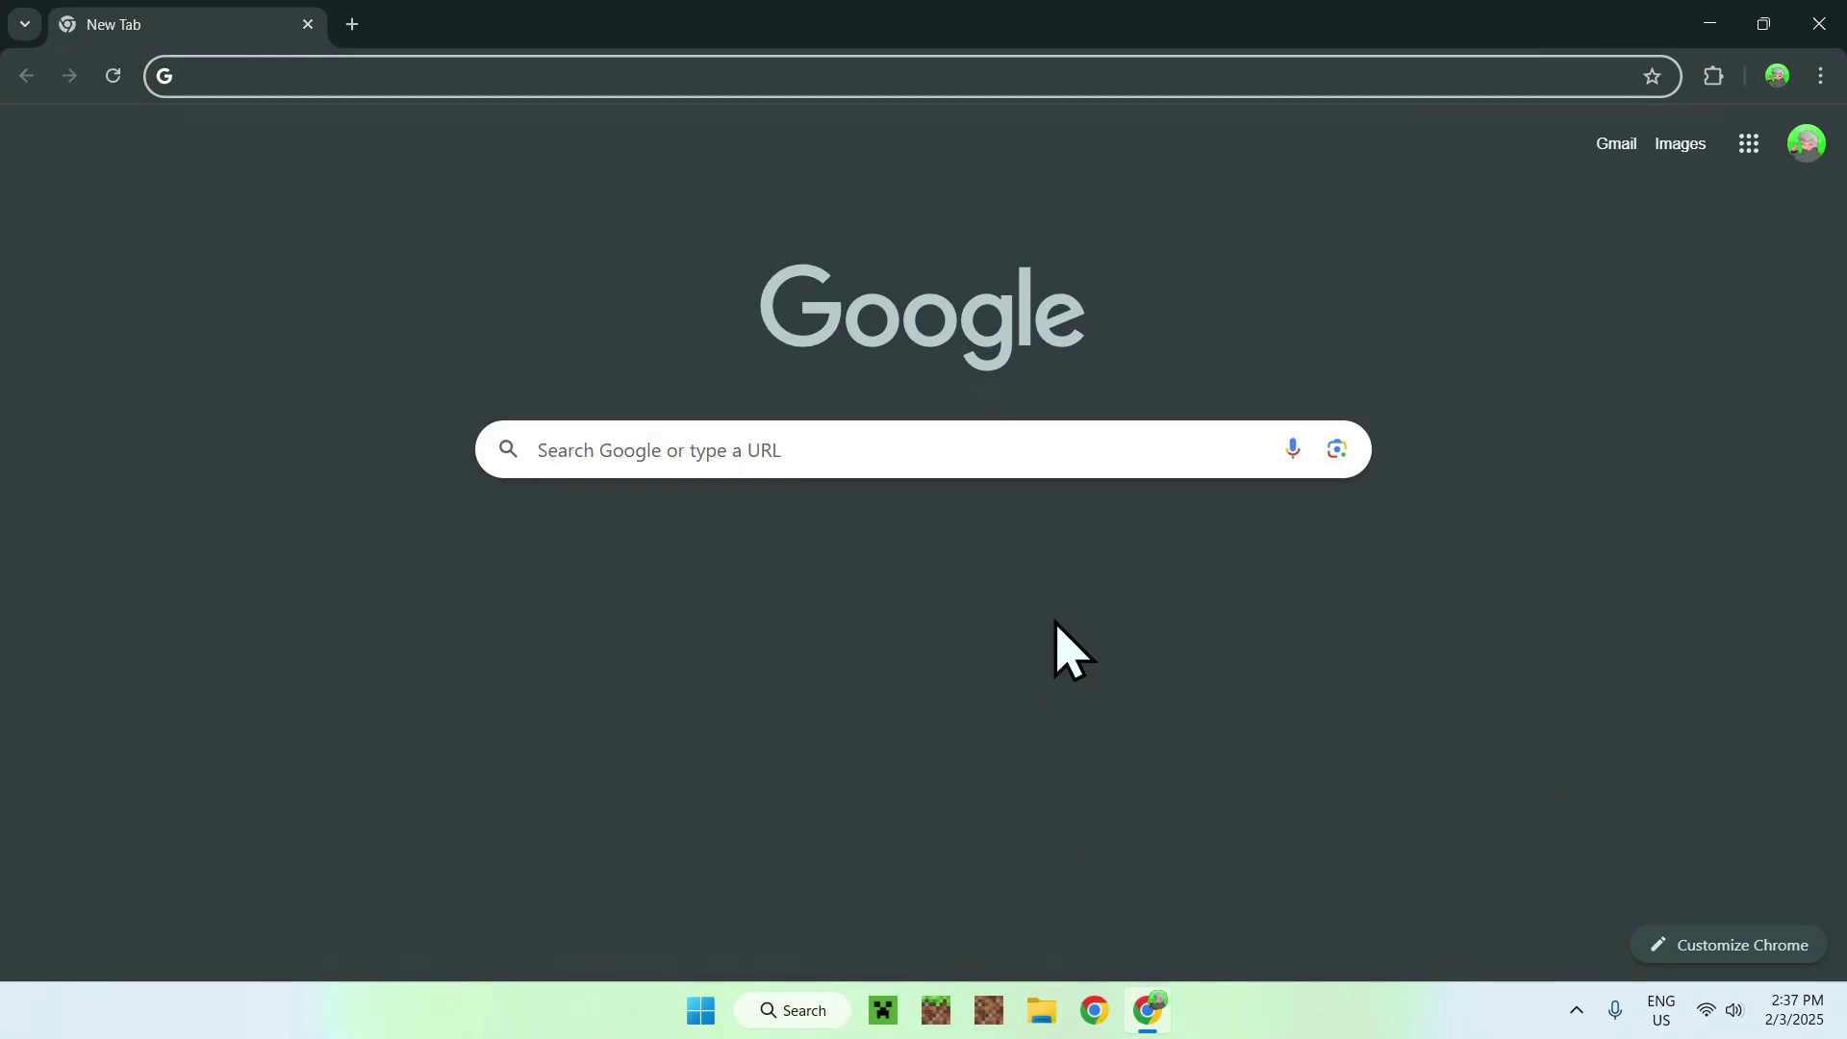
click(1035, 449)
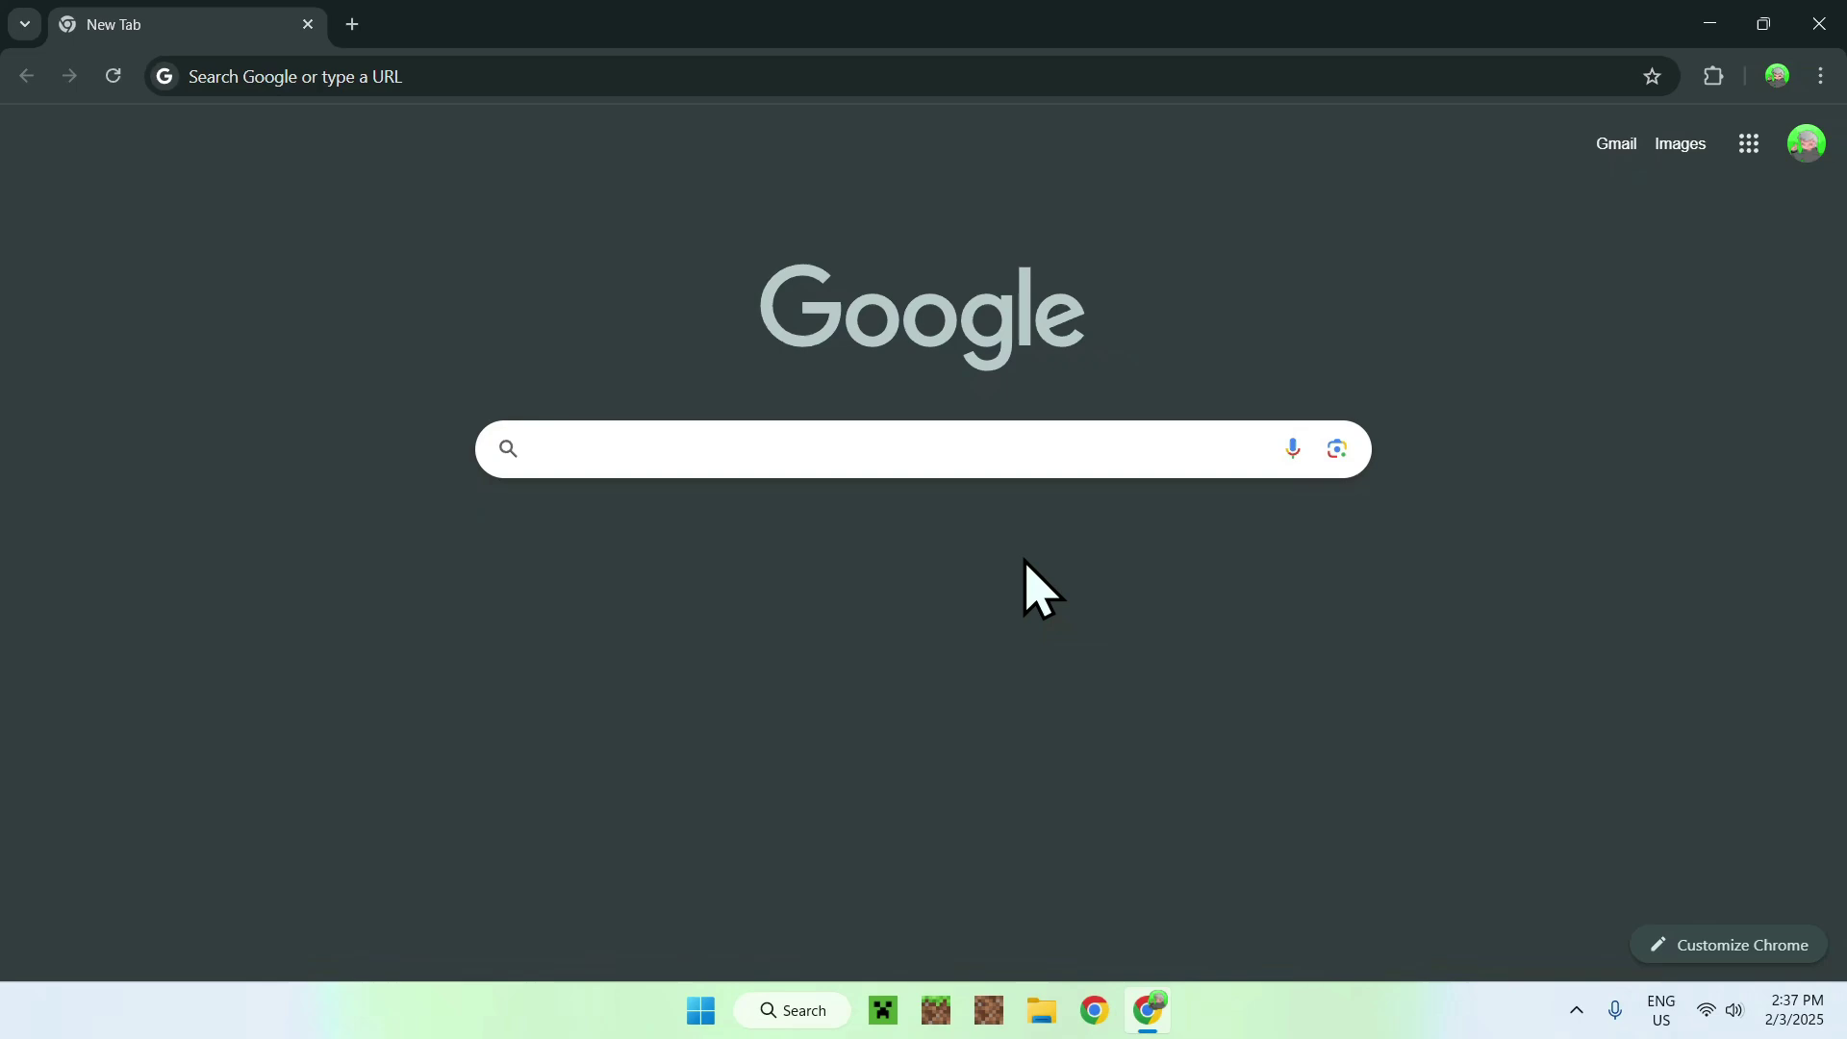
text(Modrinth)
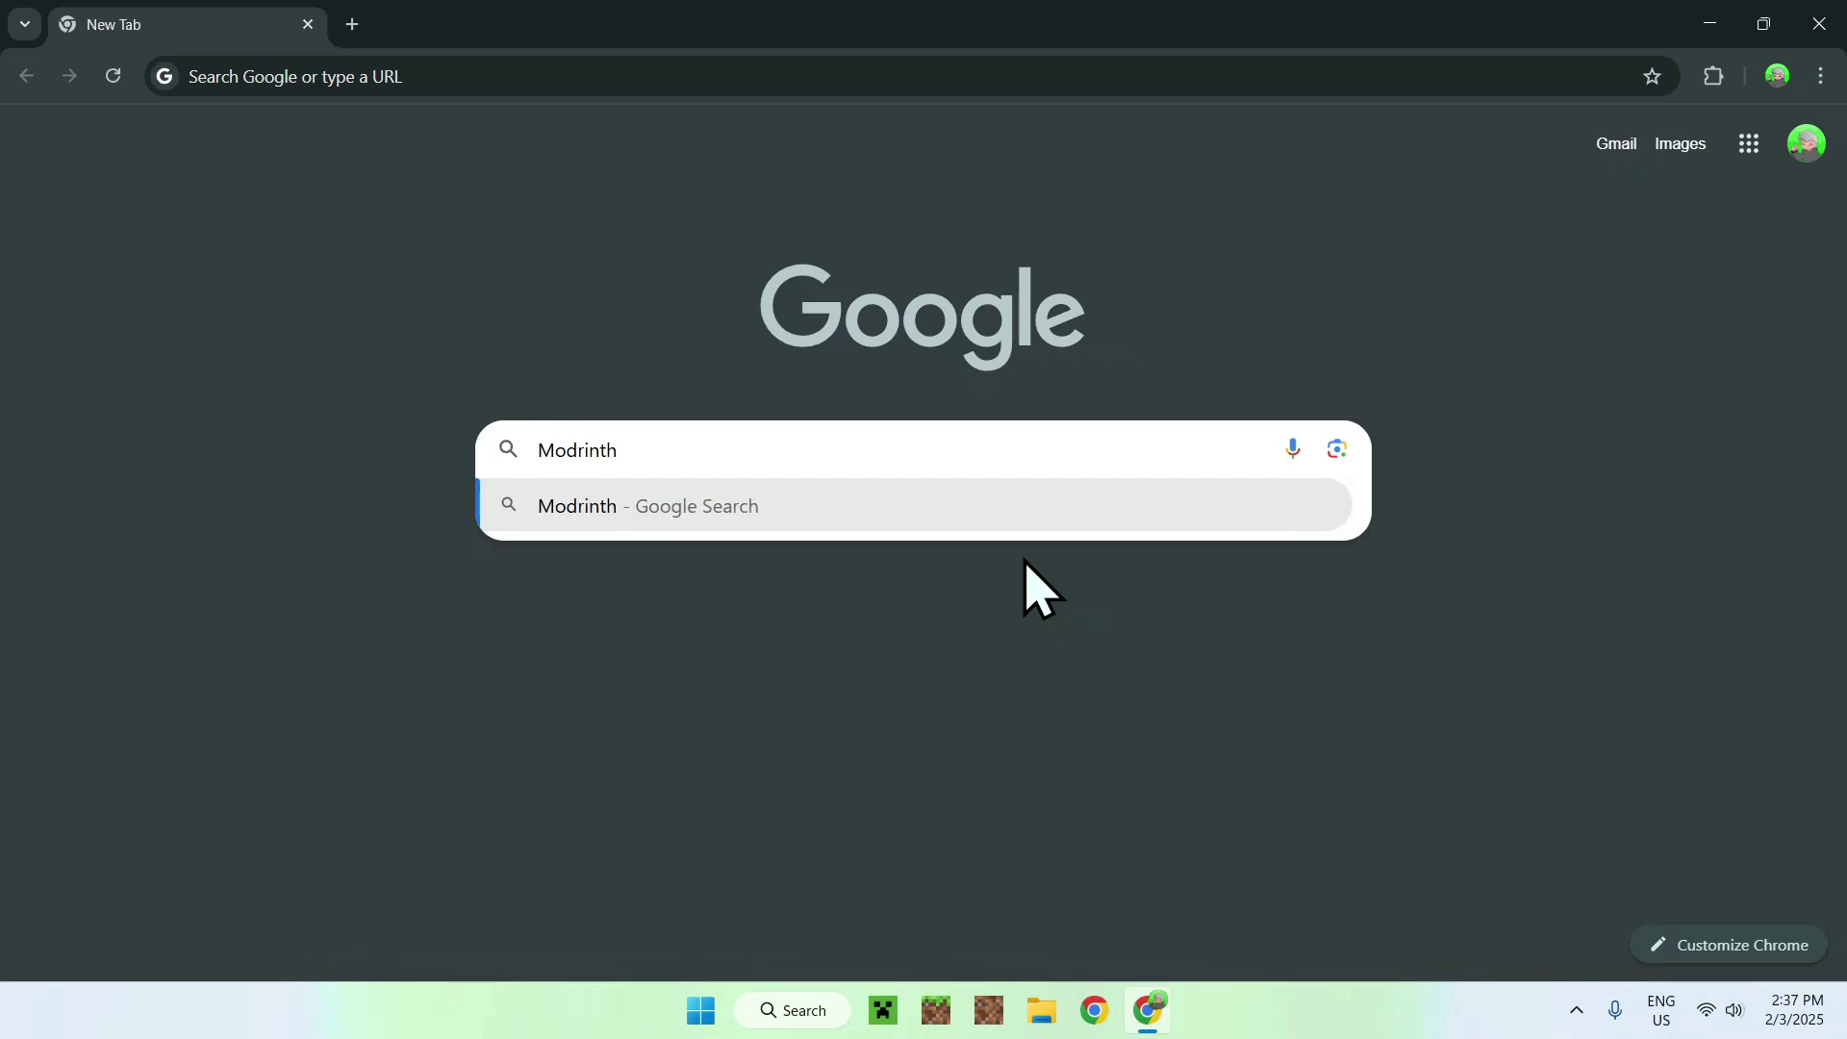
key(Return)
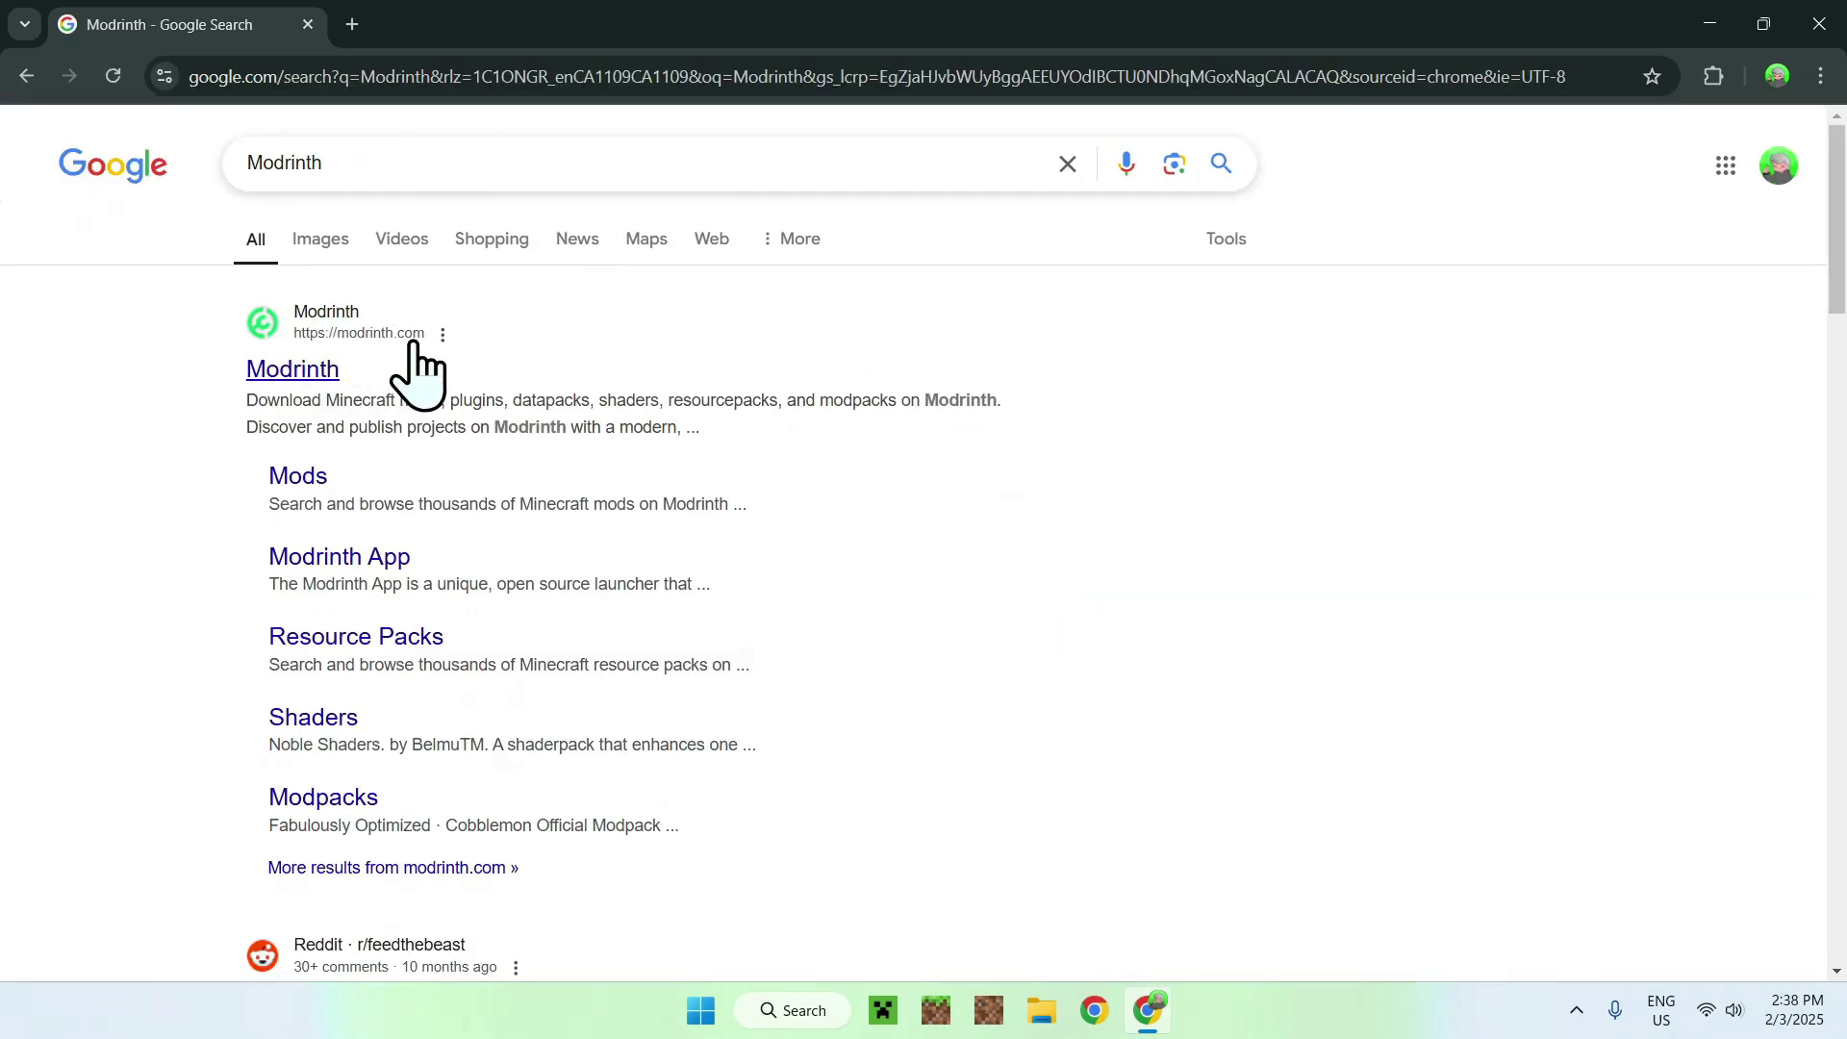
click(287, 372)
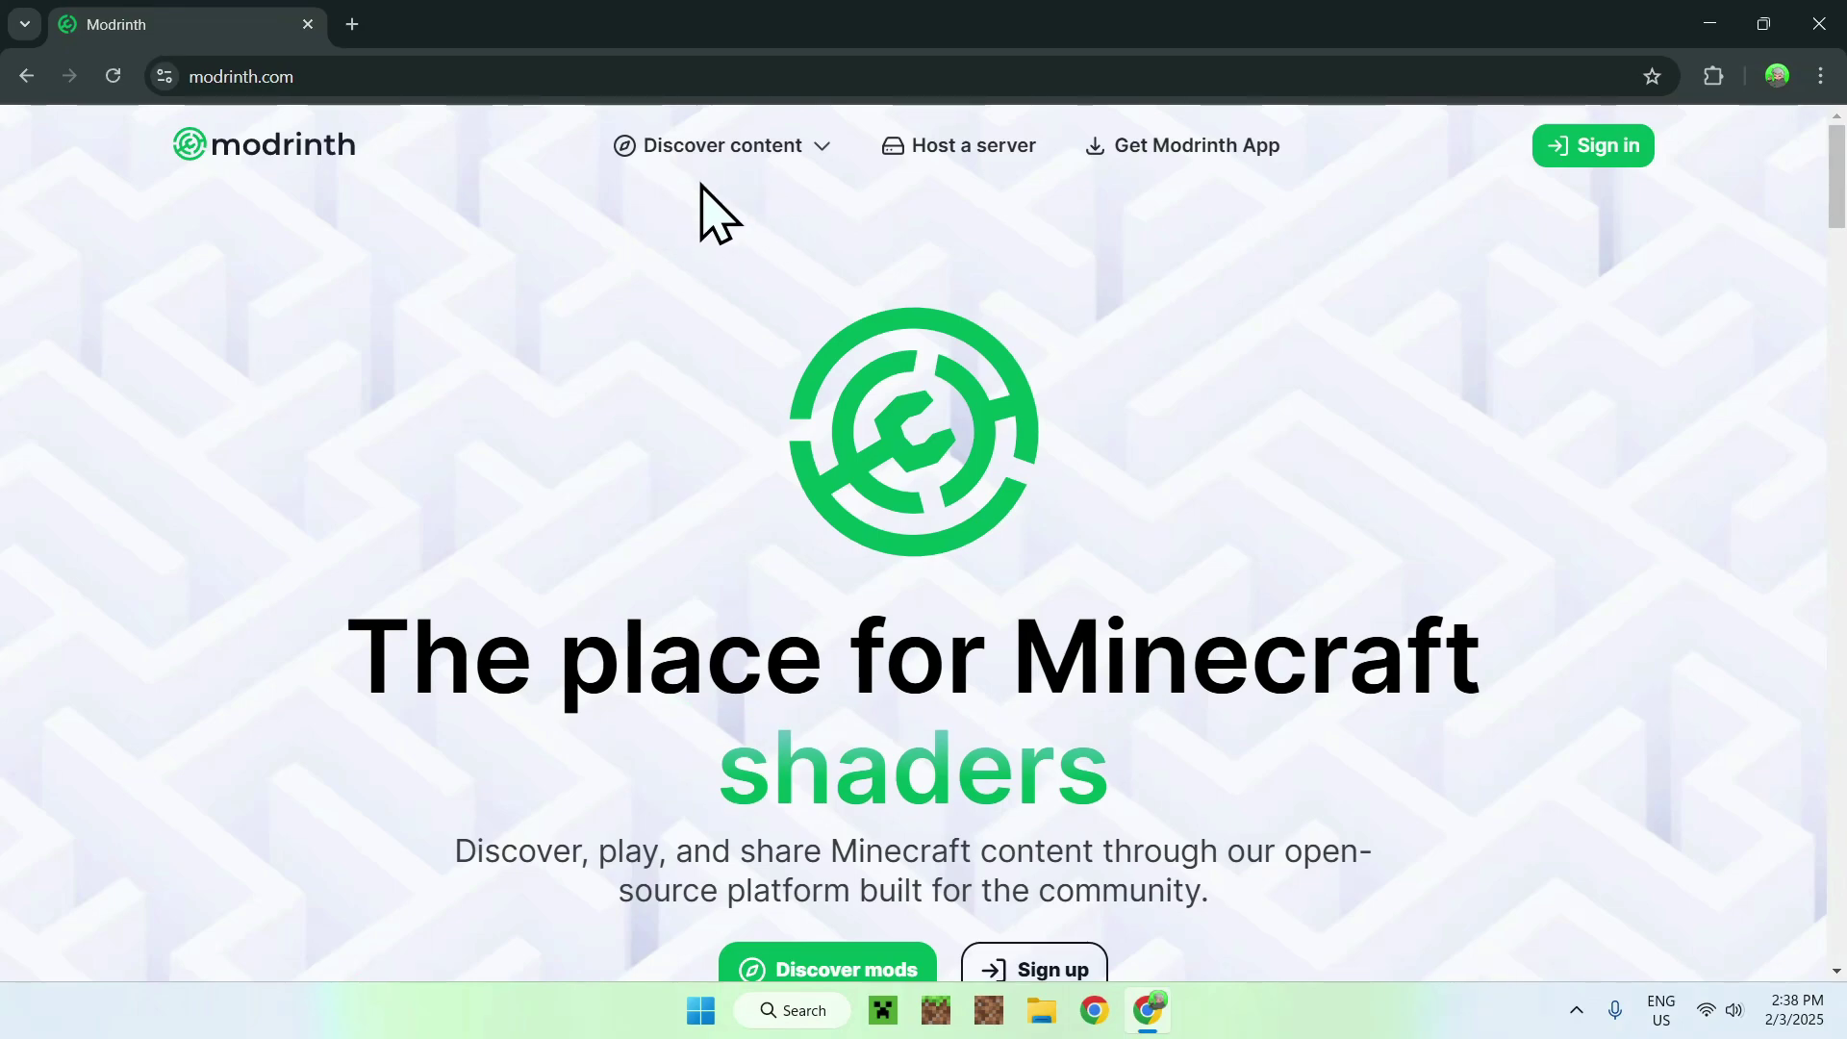
Step: Browse Modrinth's shaders catalogue and search it for "Vanilla Plus Shader"
click(713, 162)
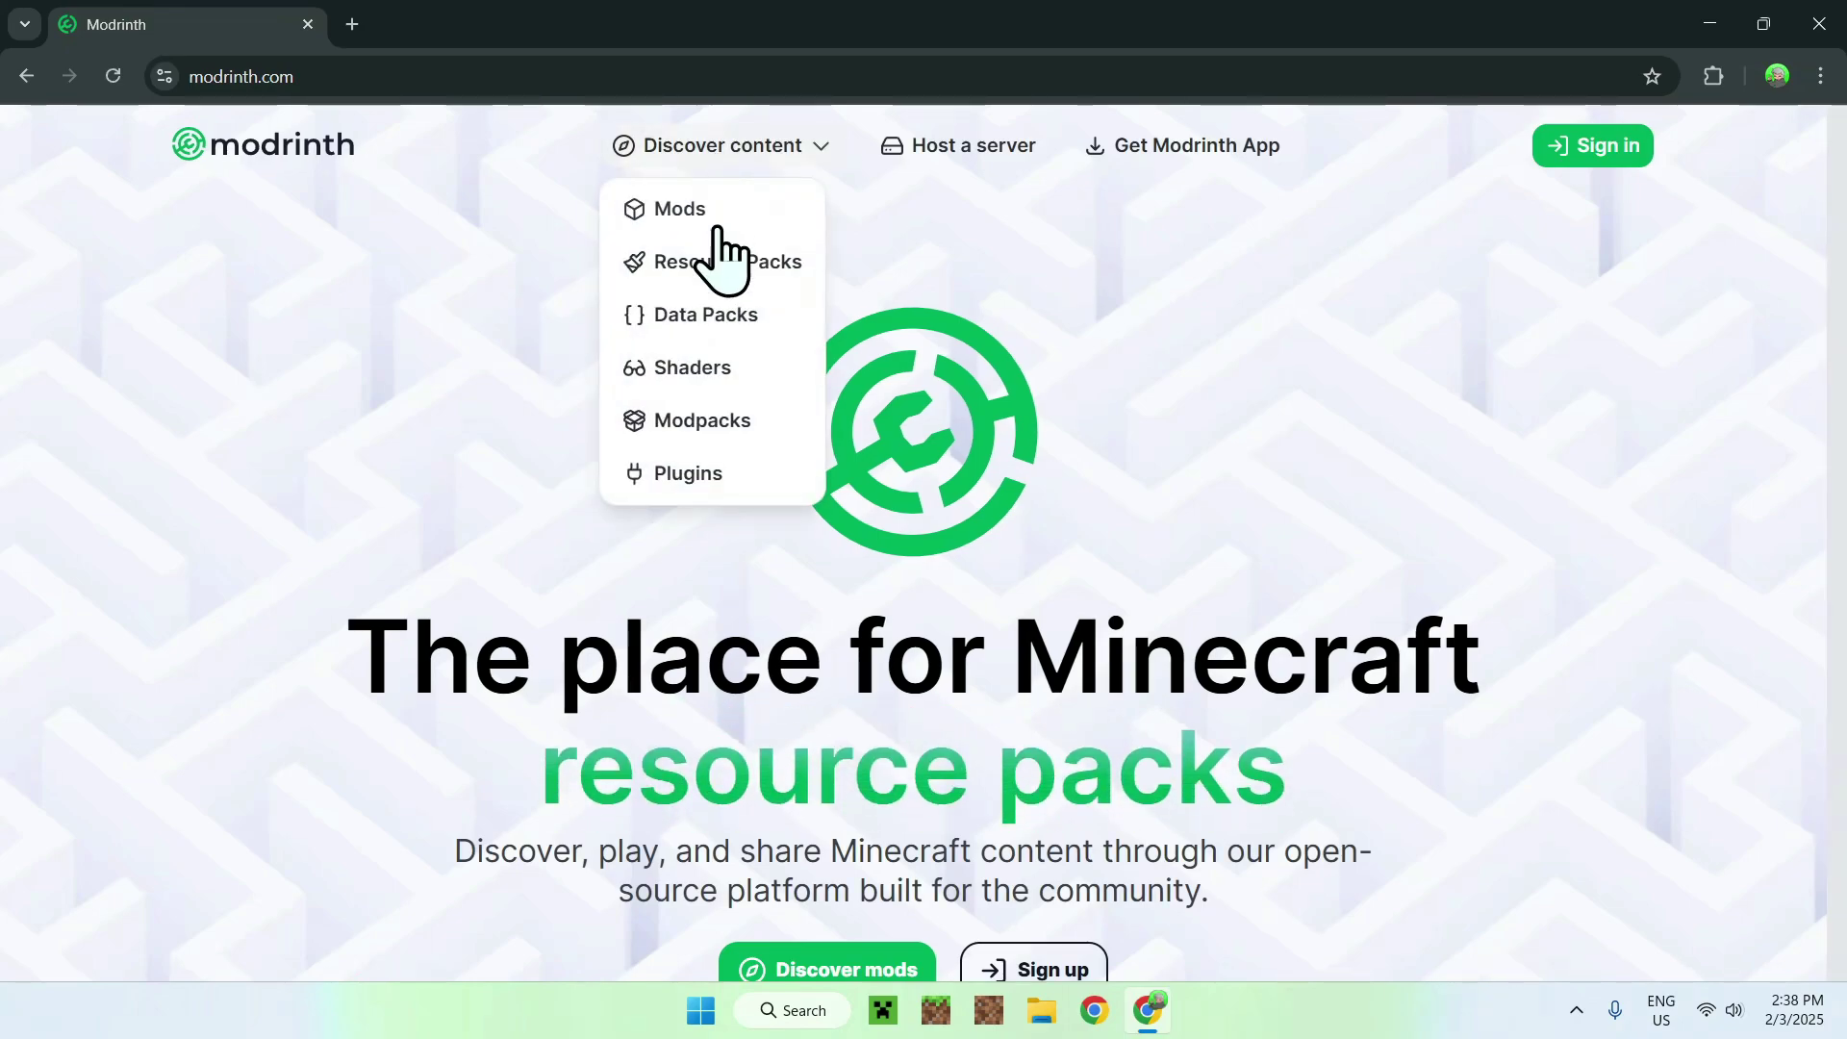
click(707, 370)
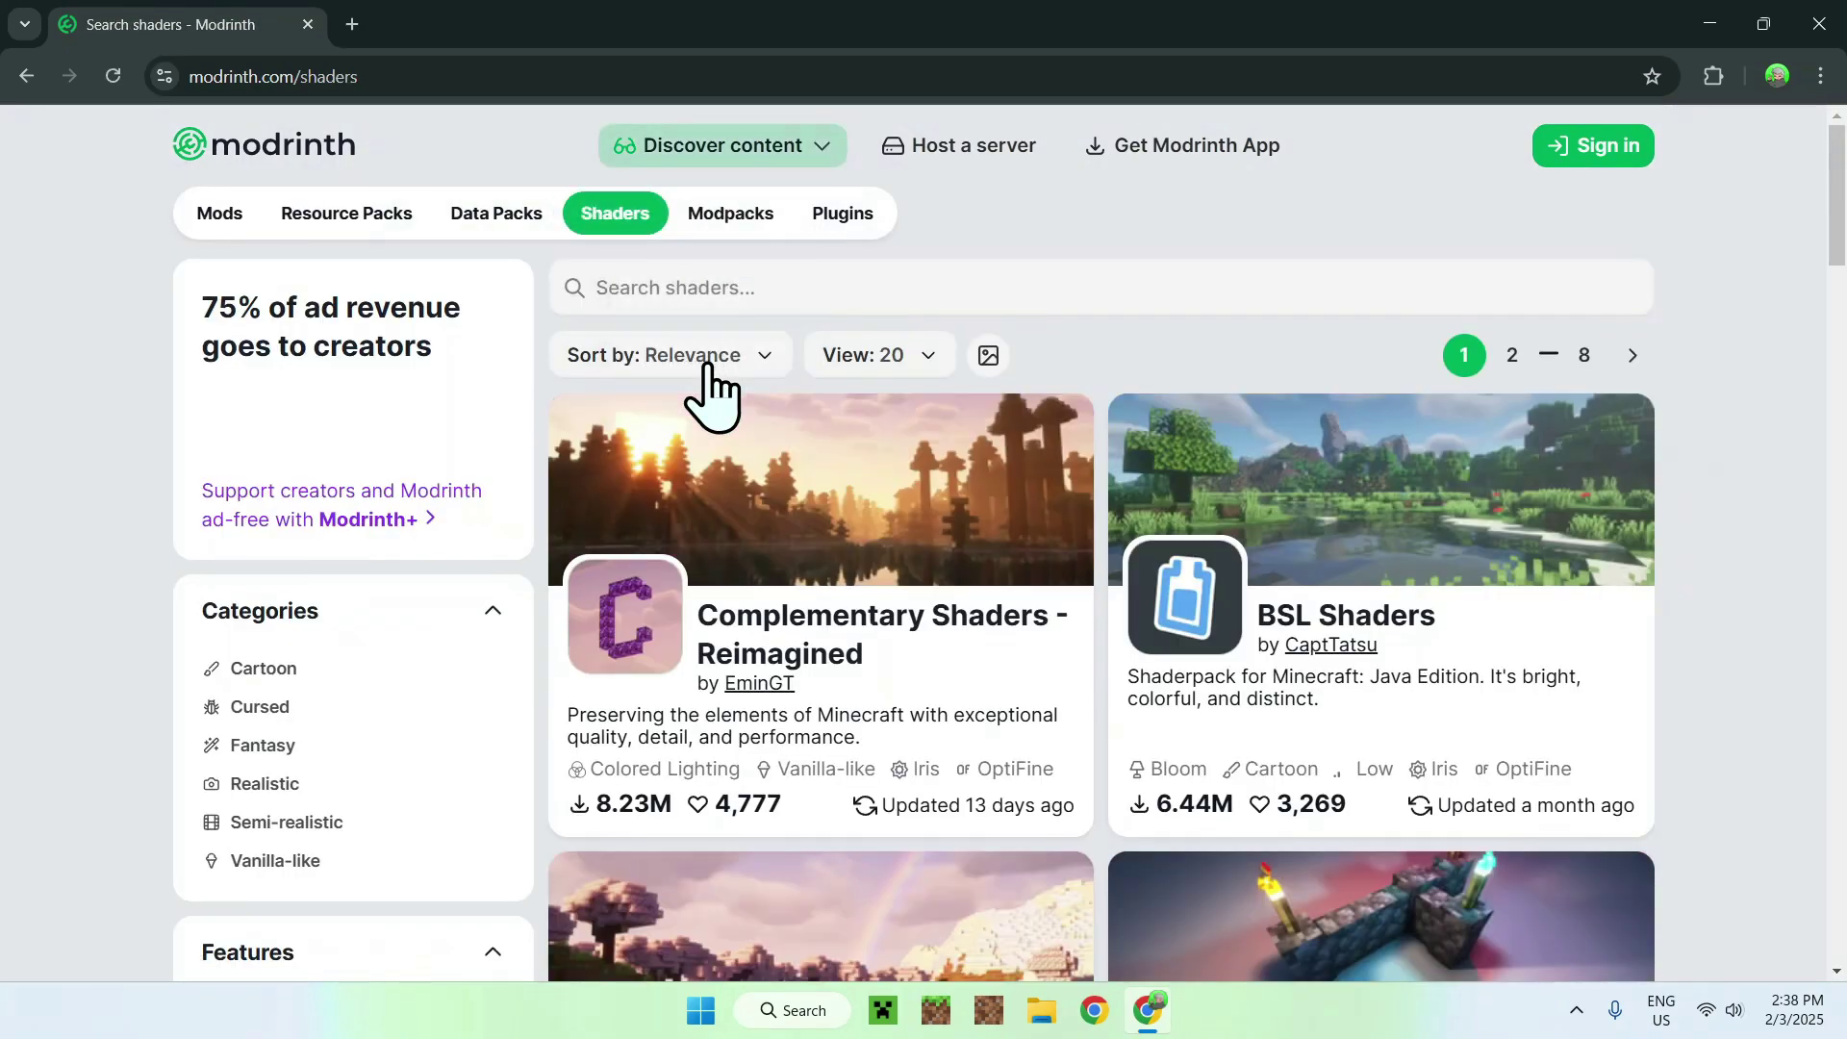
click(1064, 289)
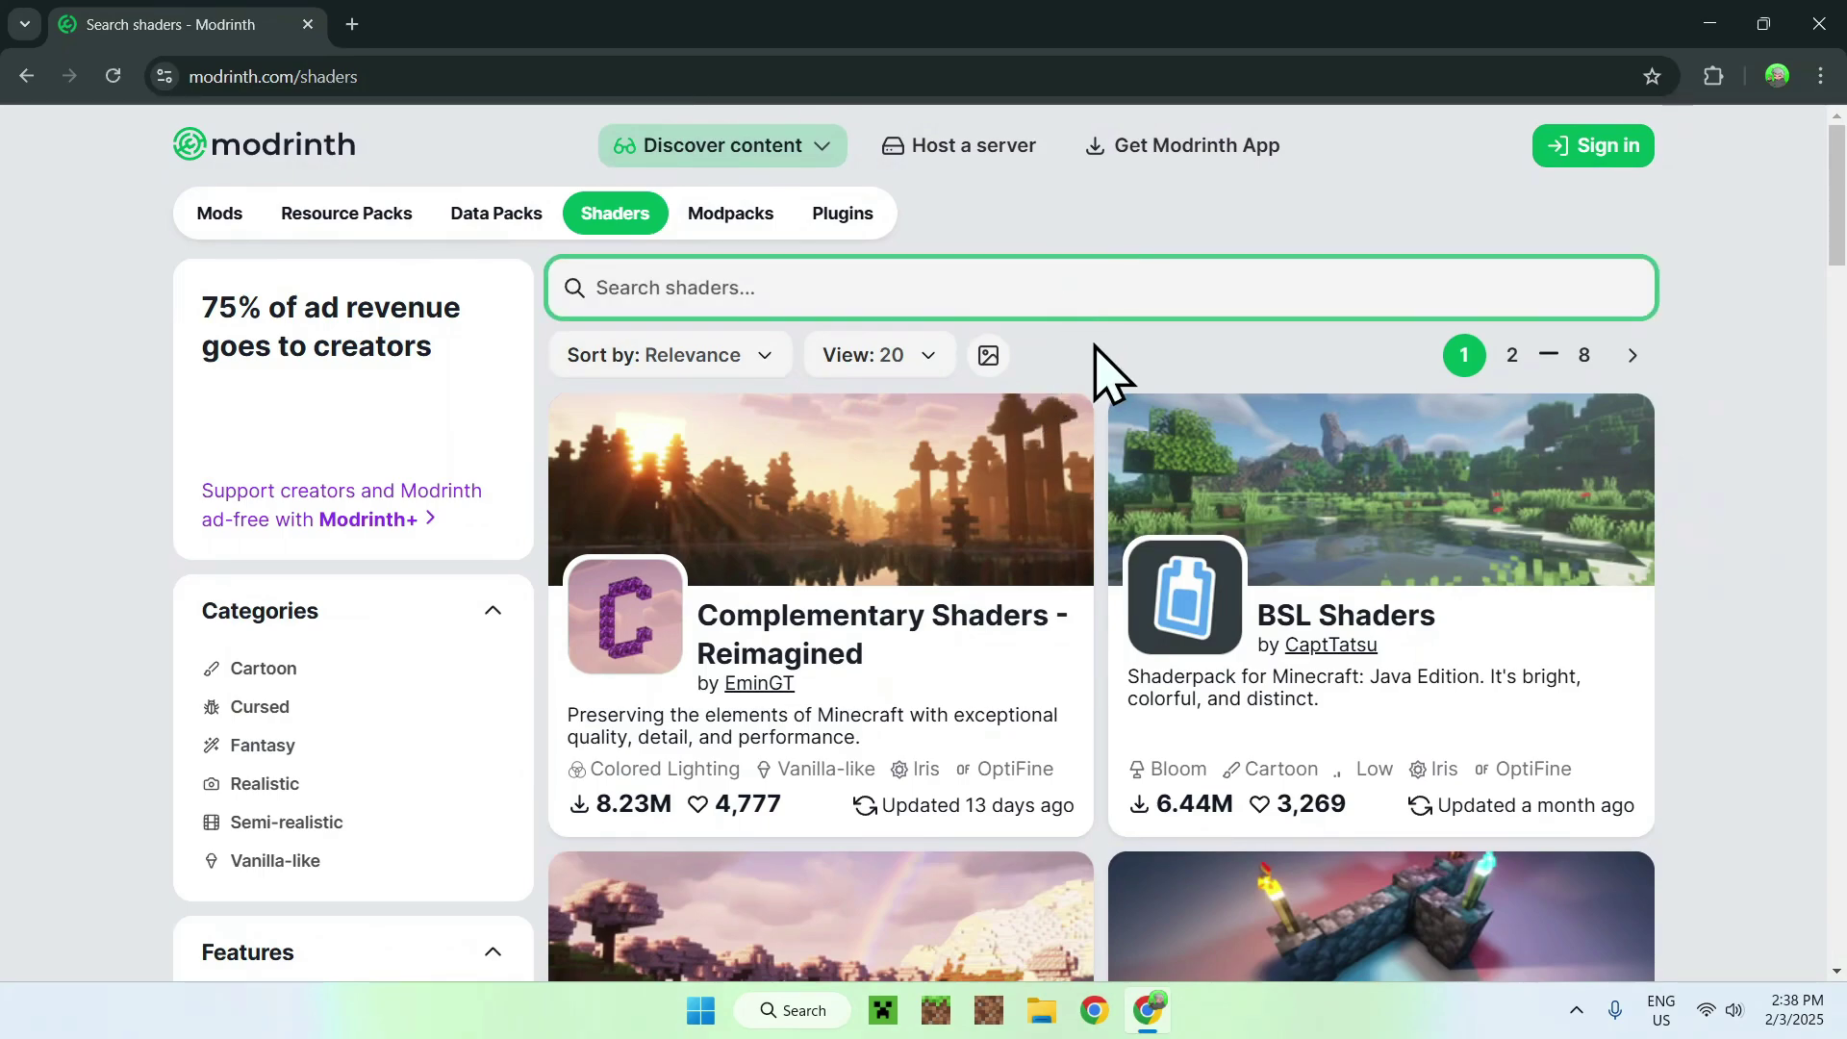
text(Vanilla Plus Shader)
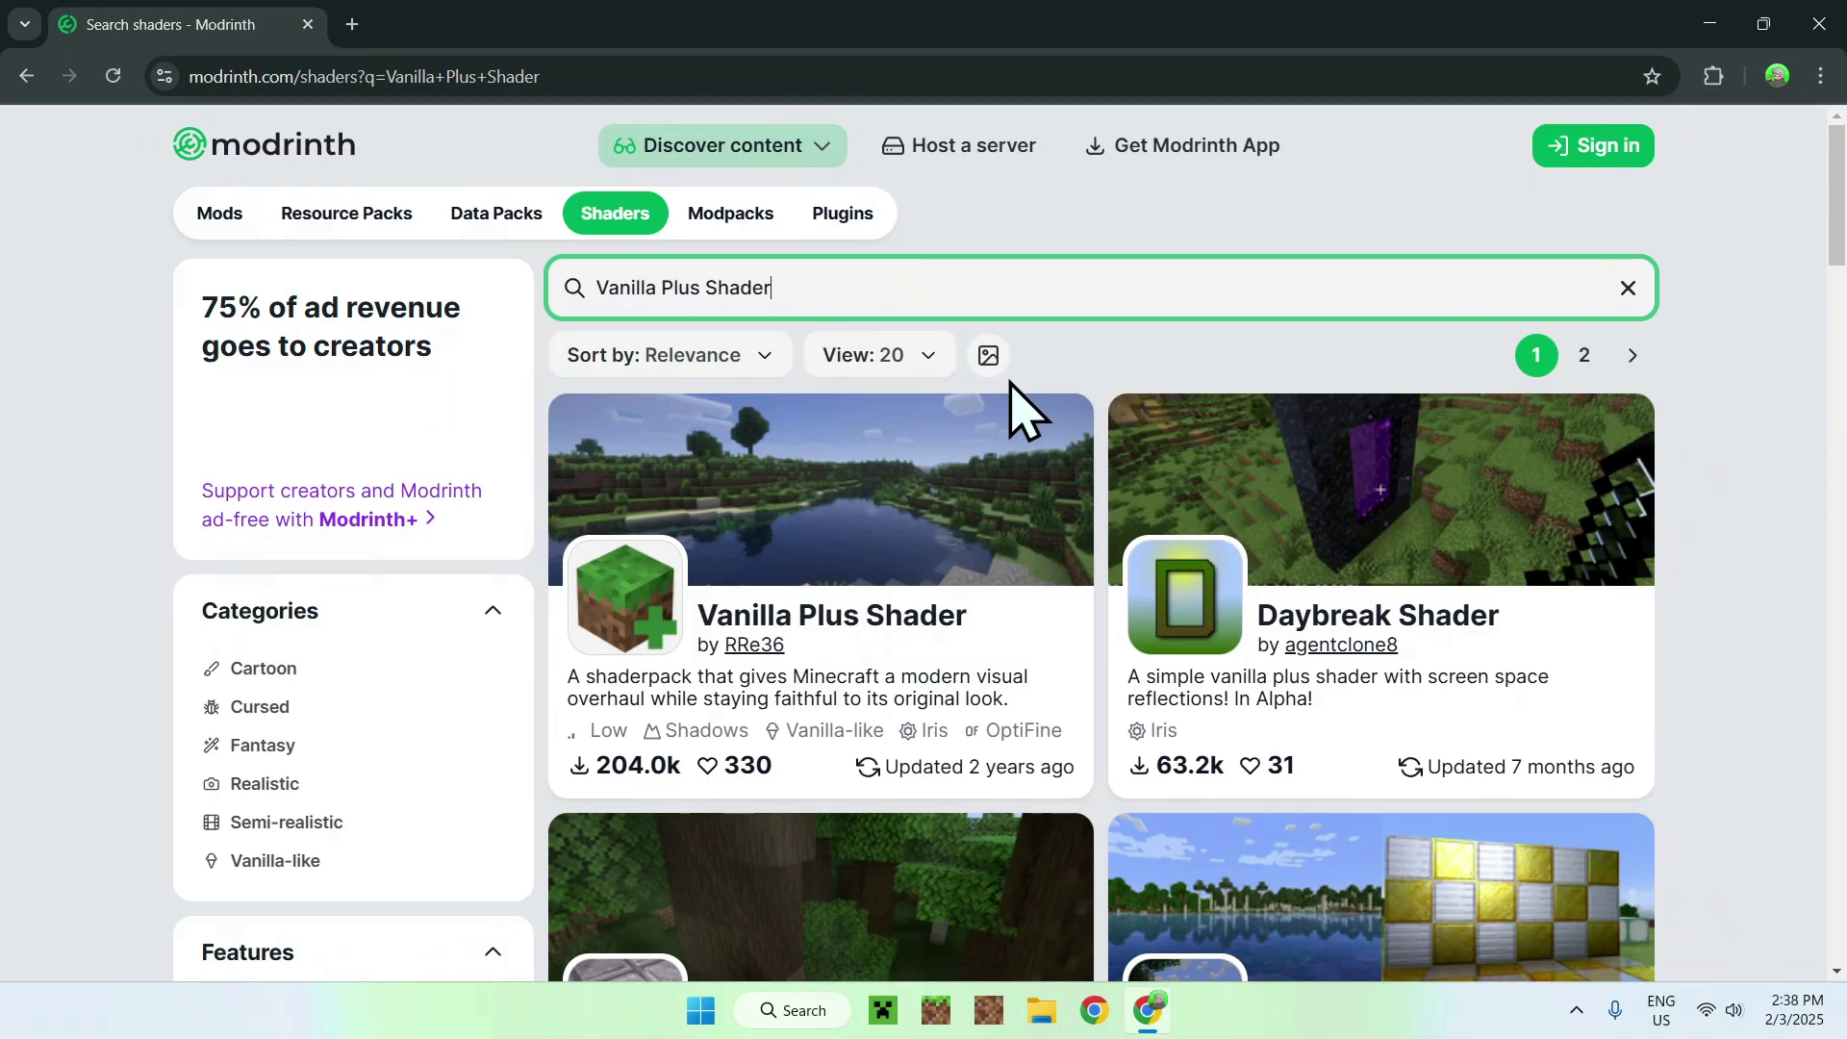
Step: Open the Vanilla Plus Shader project and download version 3.2 from its version list
click(813, 617)
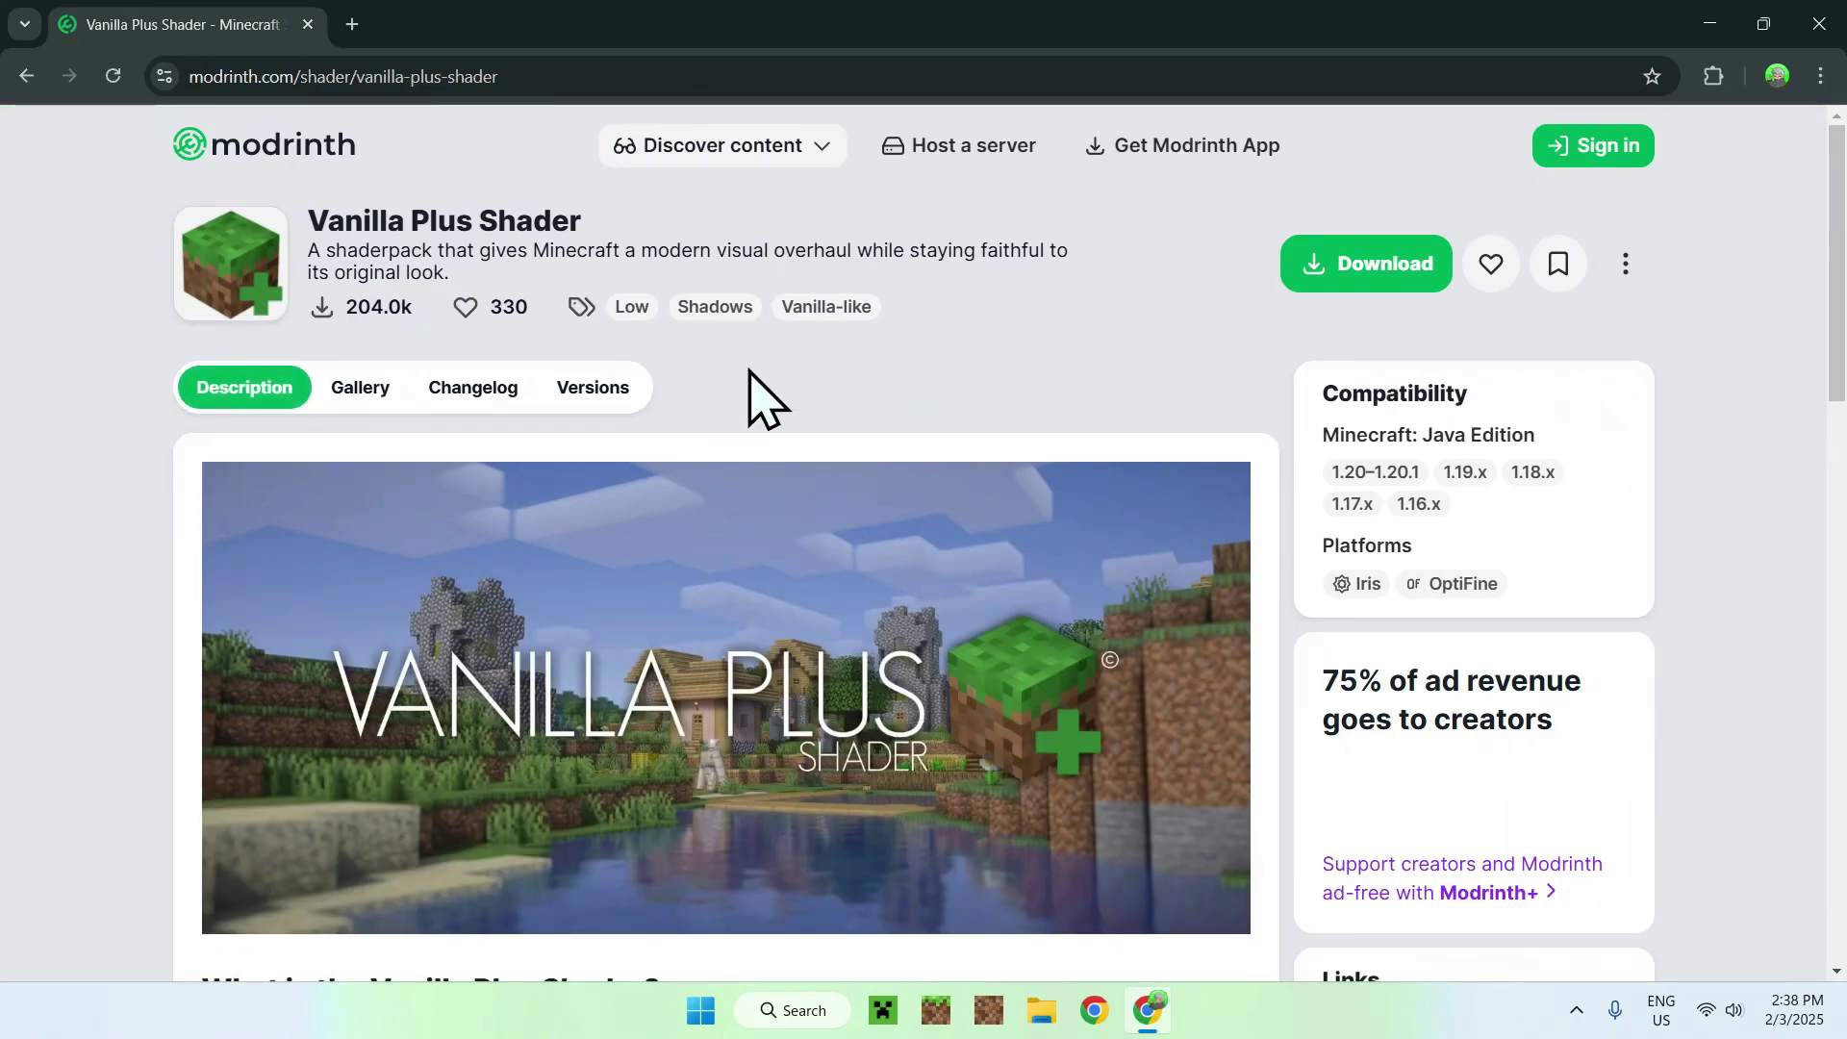
click(596, 390)
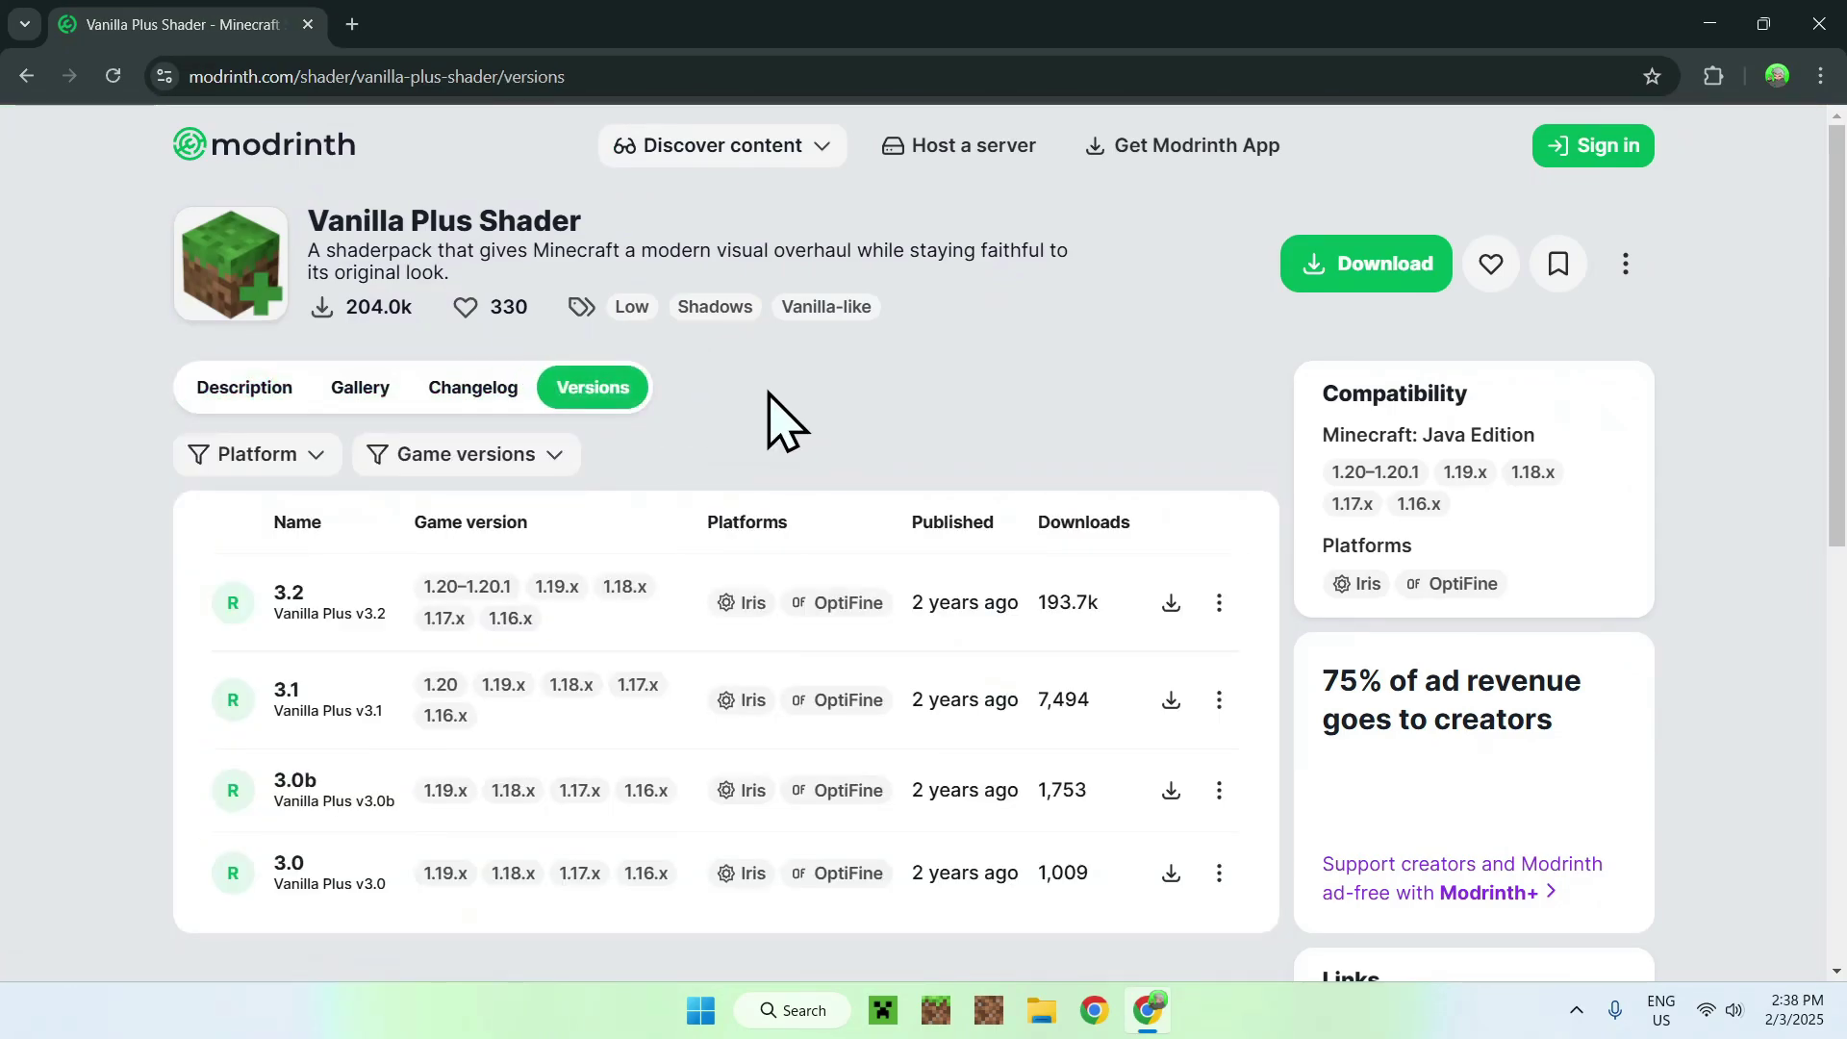
click(1169, 605)
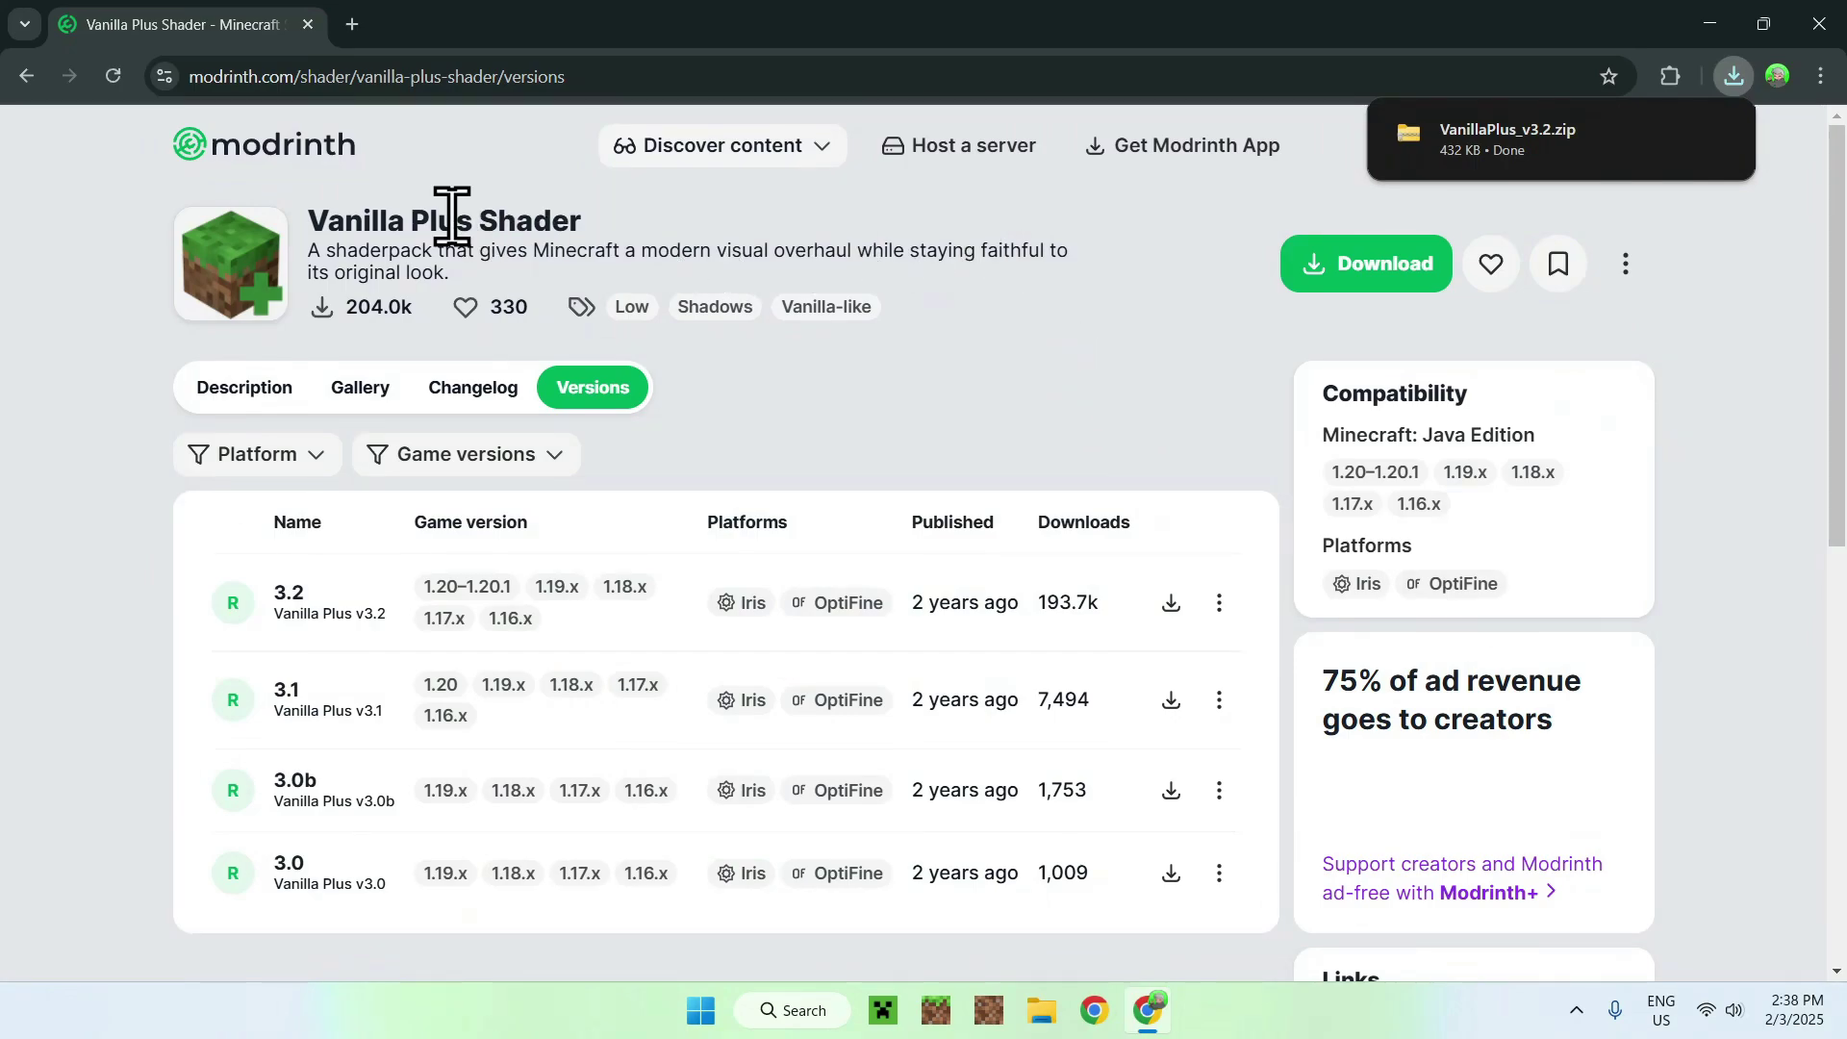
Step: Search Google for "Iris Shaders" in a new browser tab and open the irisshaders.dev website
click(352, 25)
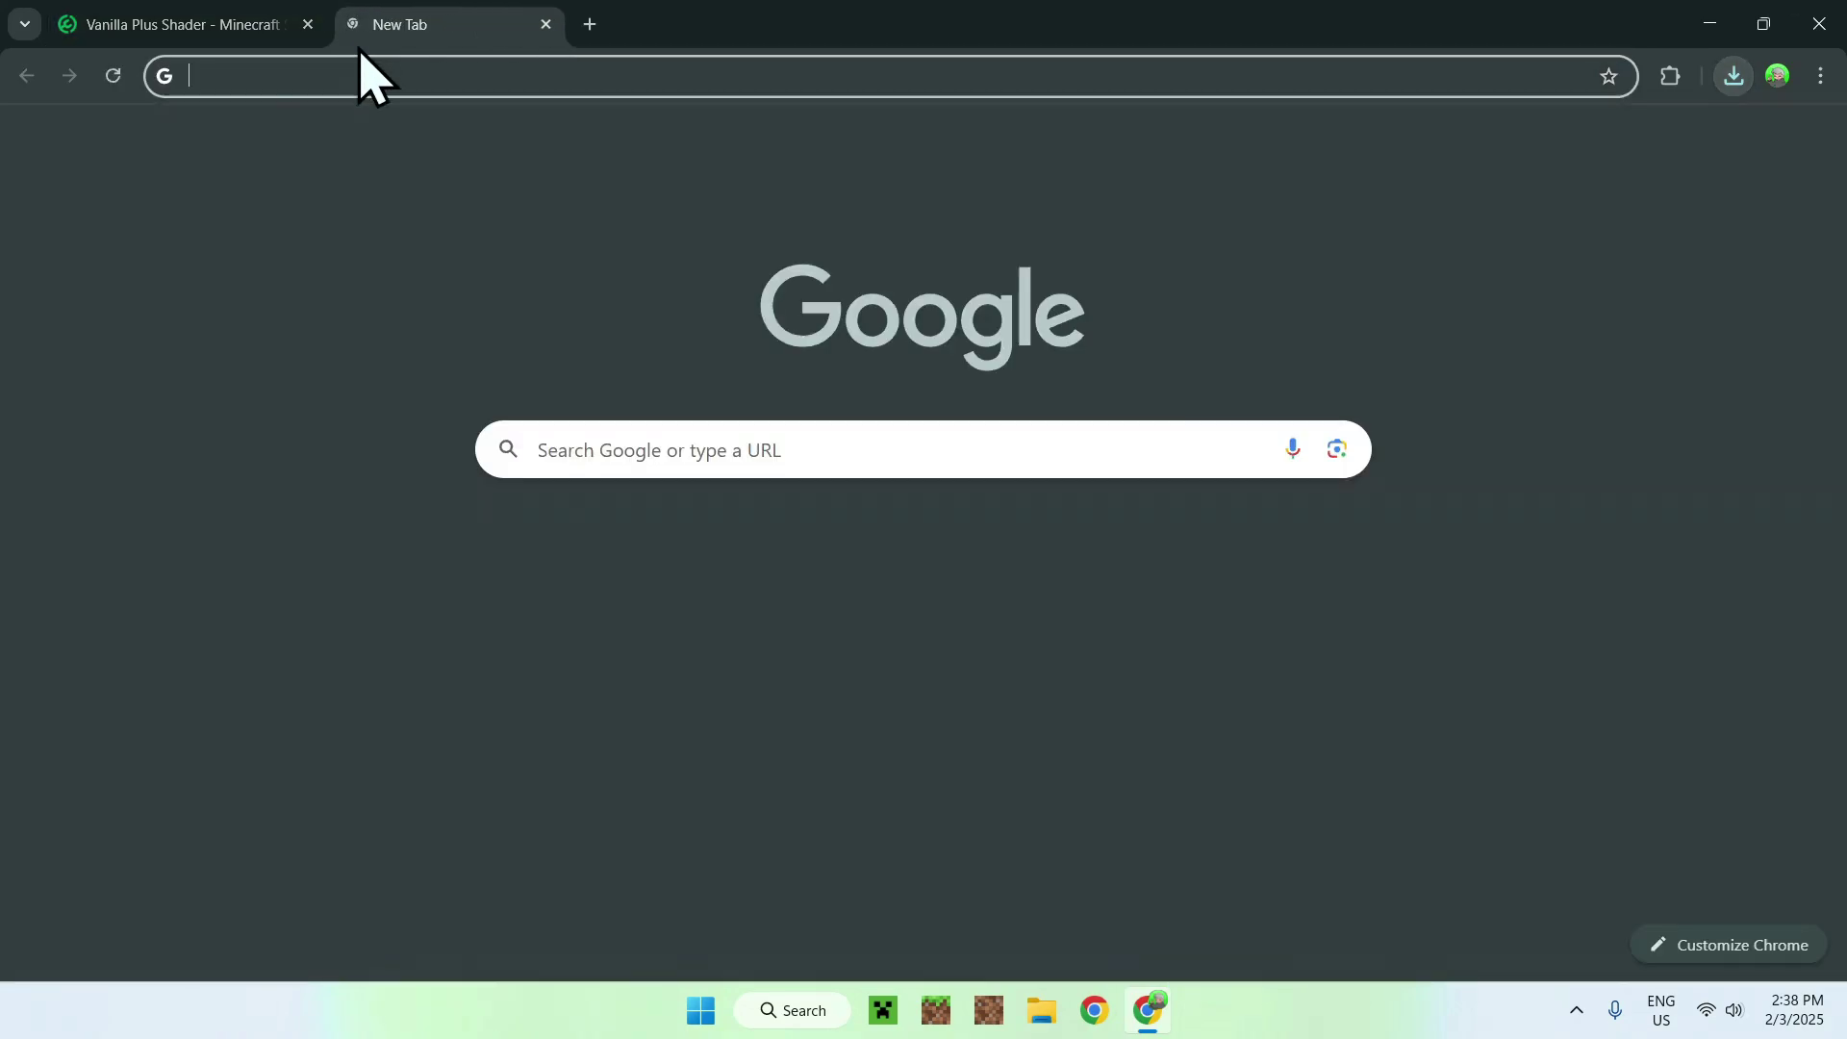
click(564, 448)
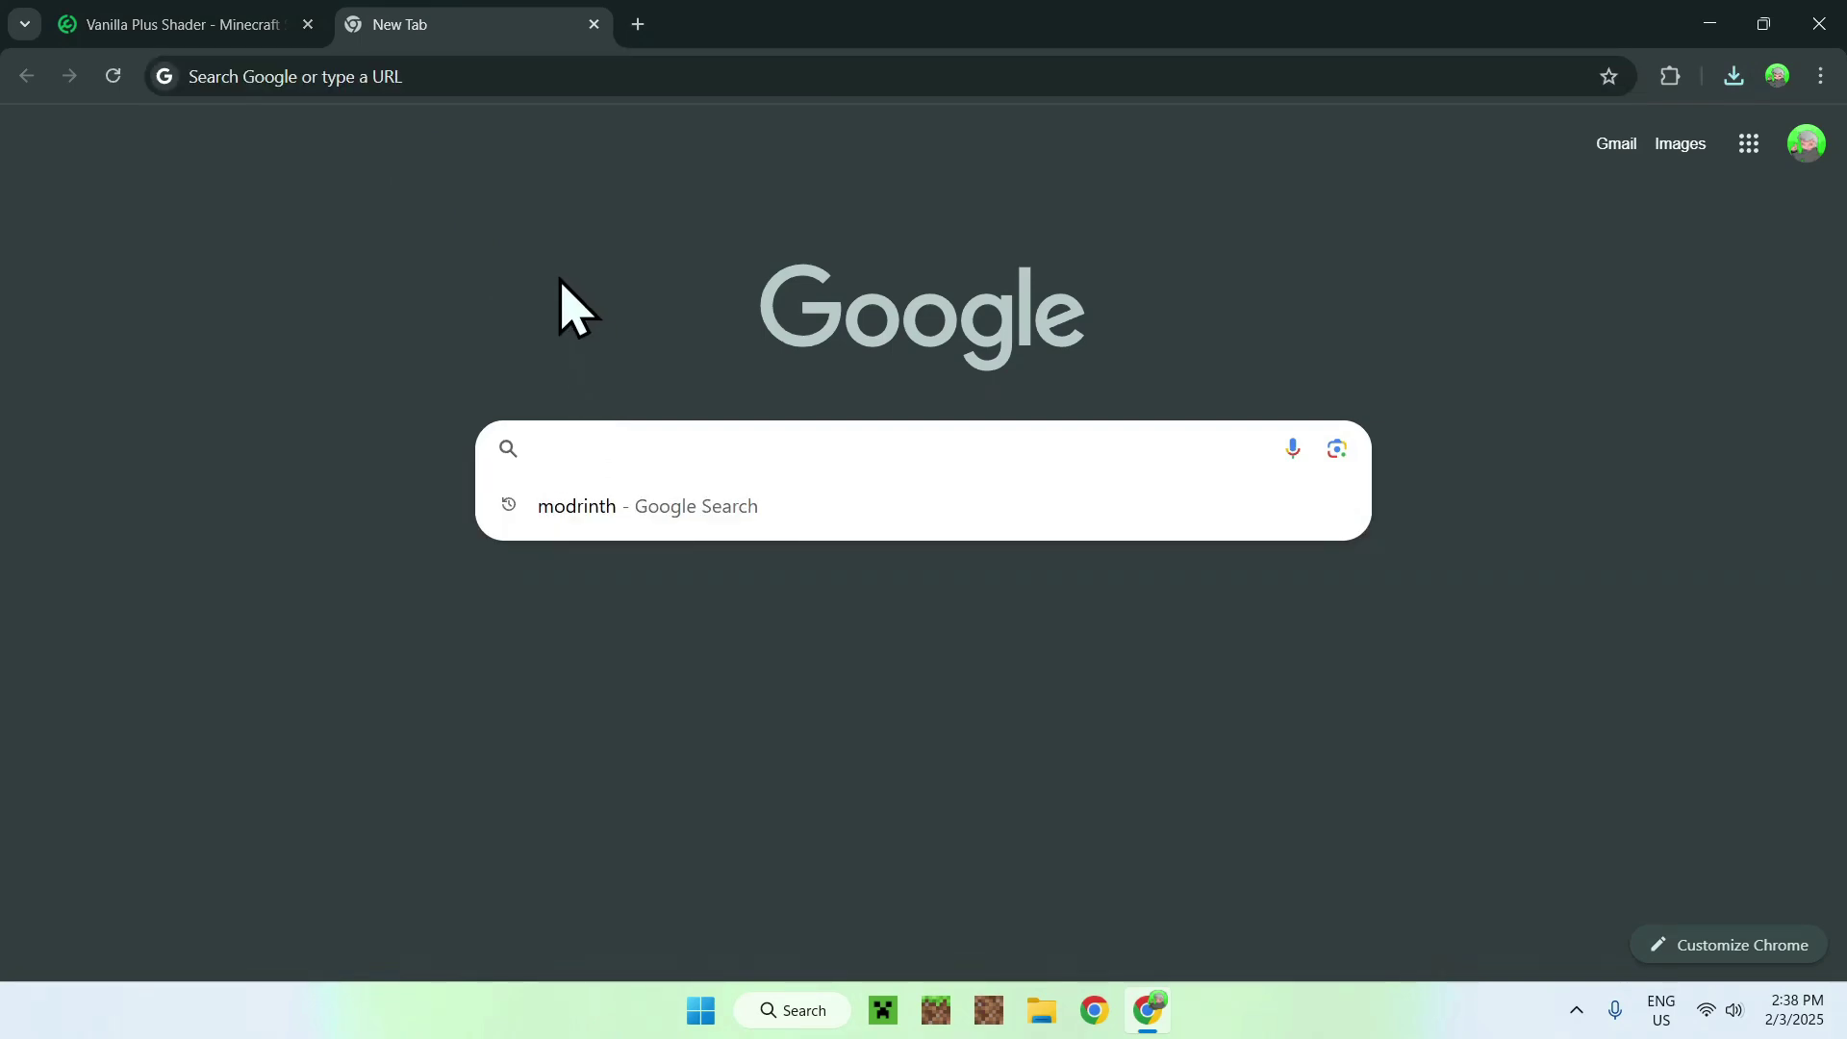
text(l)
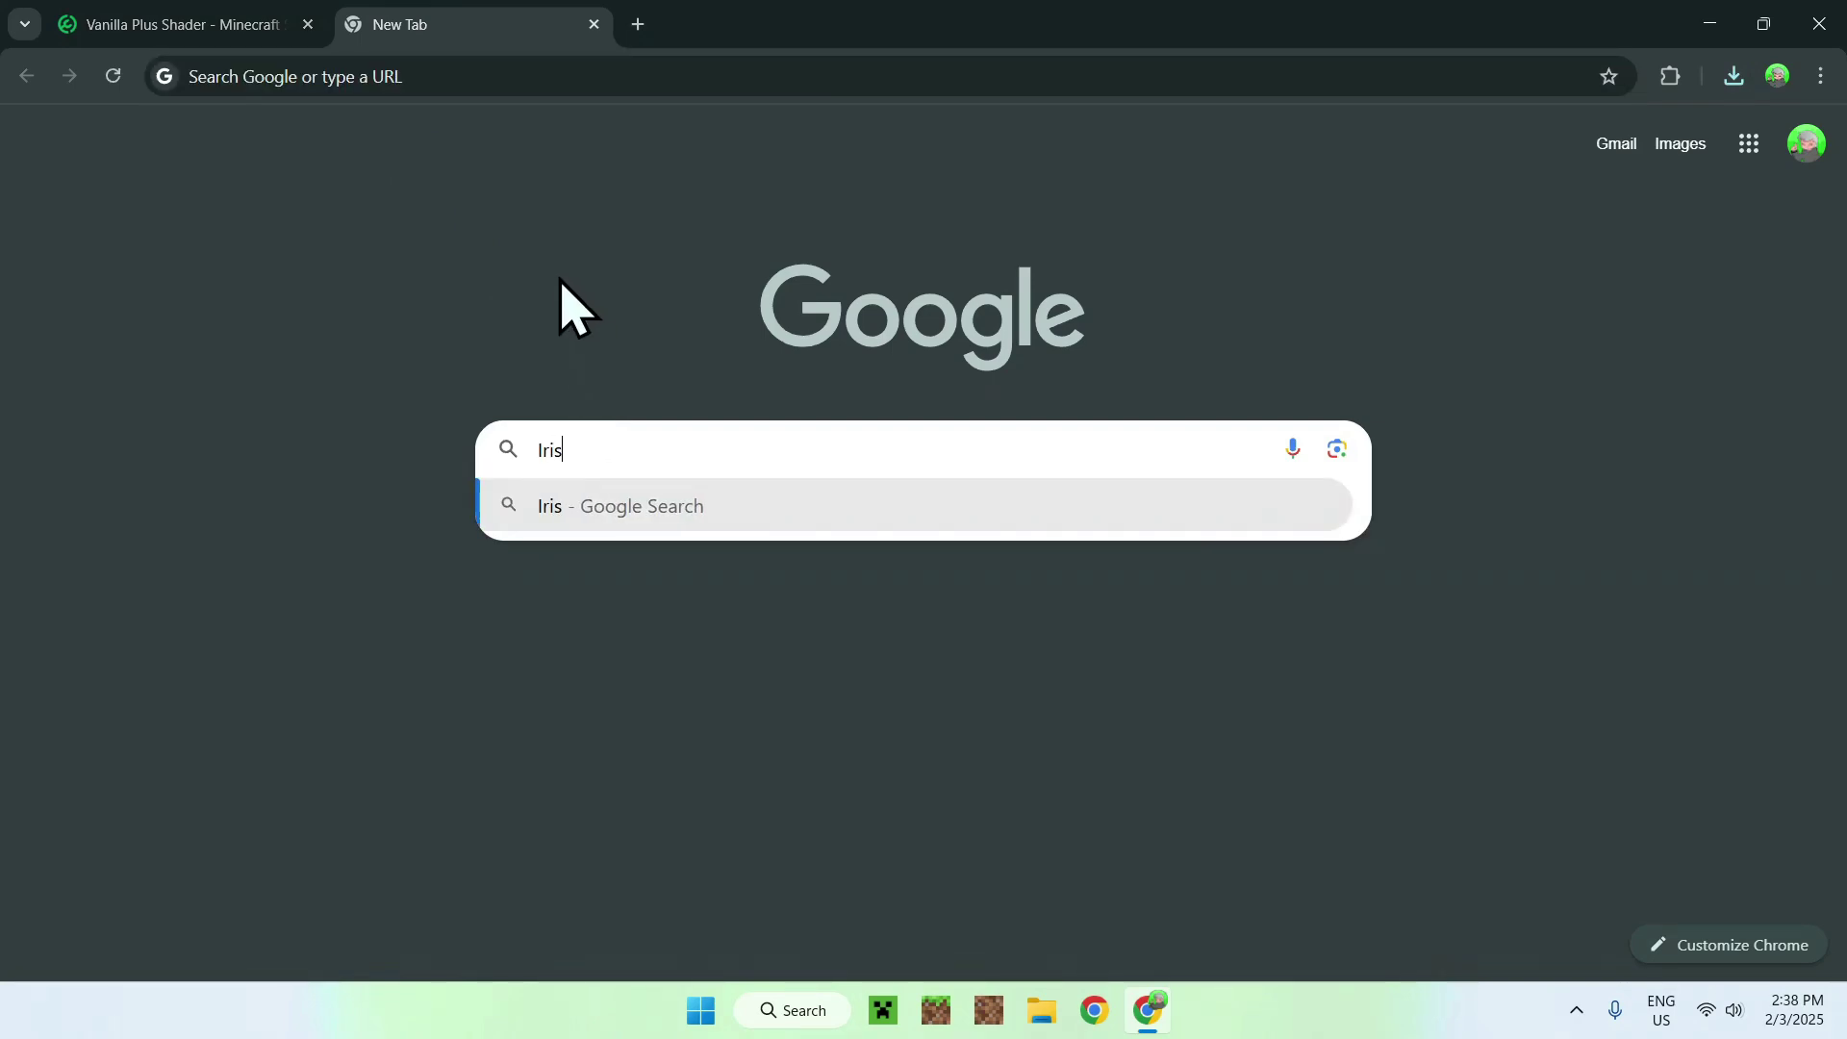
text(ris Shaders)
key(Return)
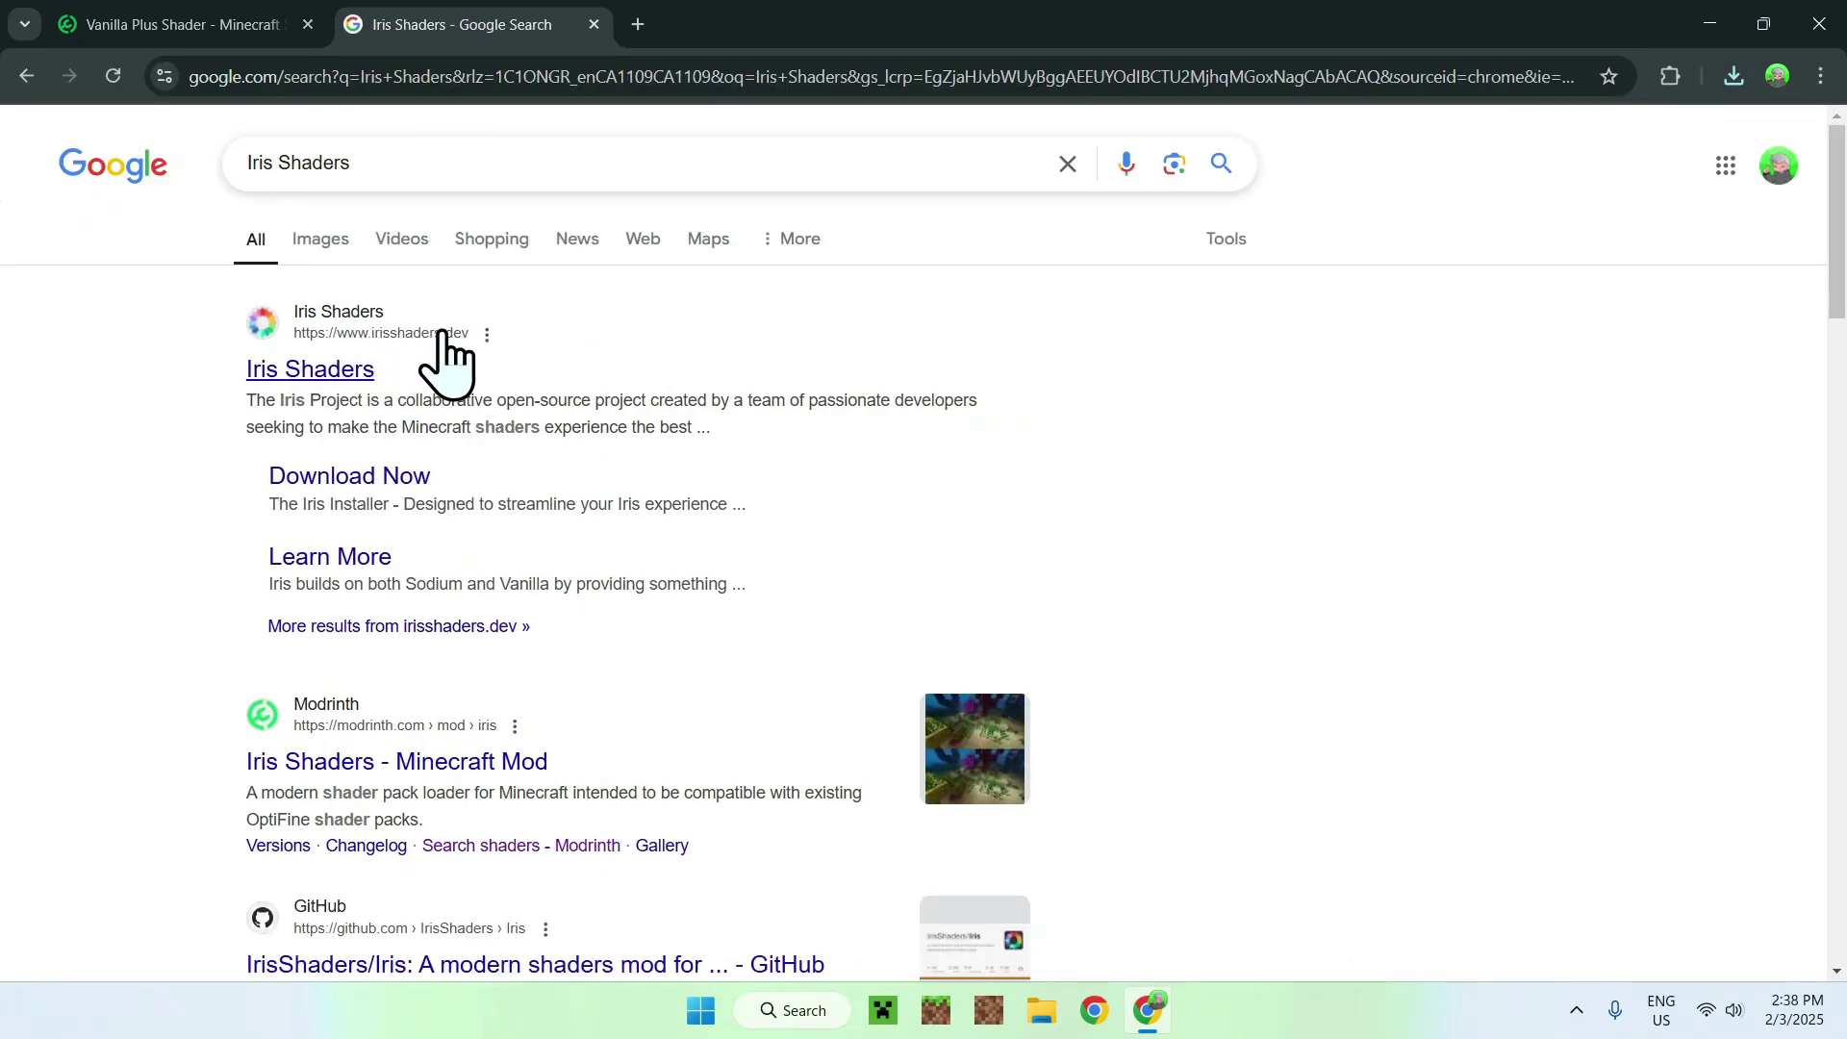
click(288, 371)
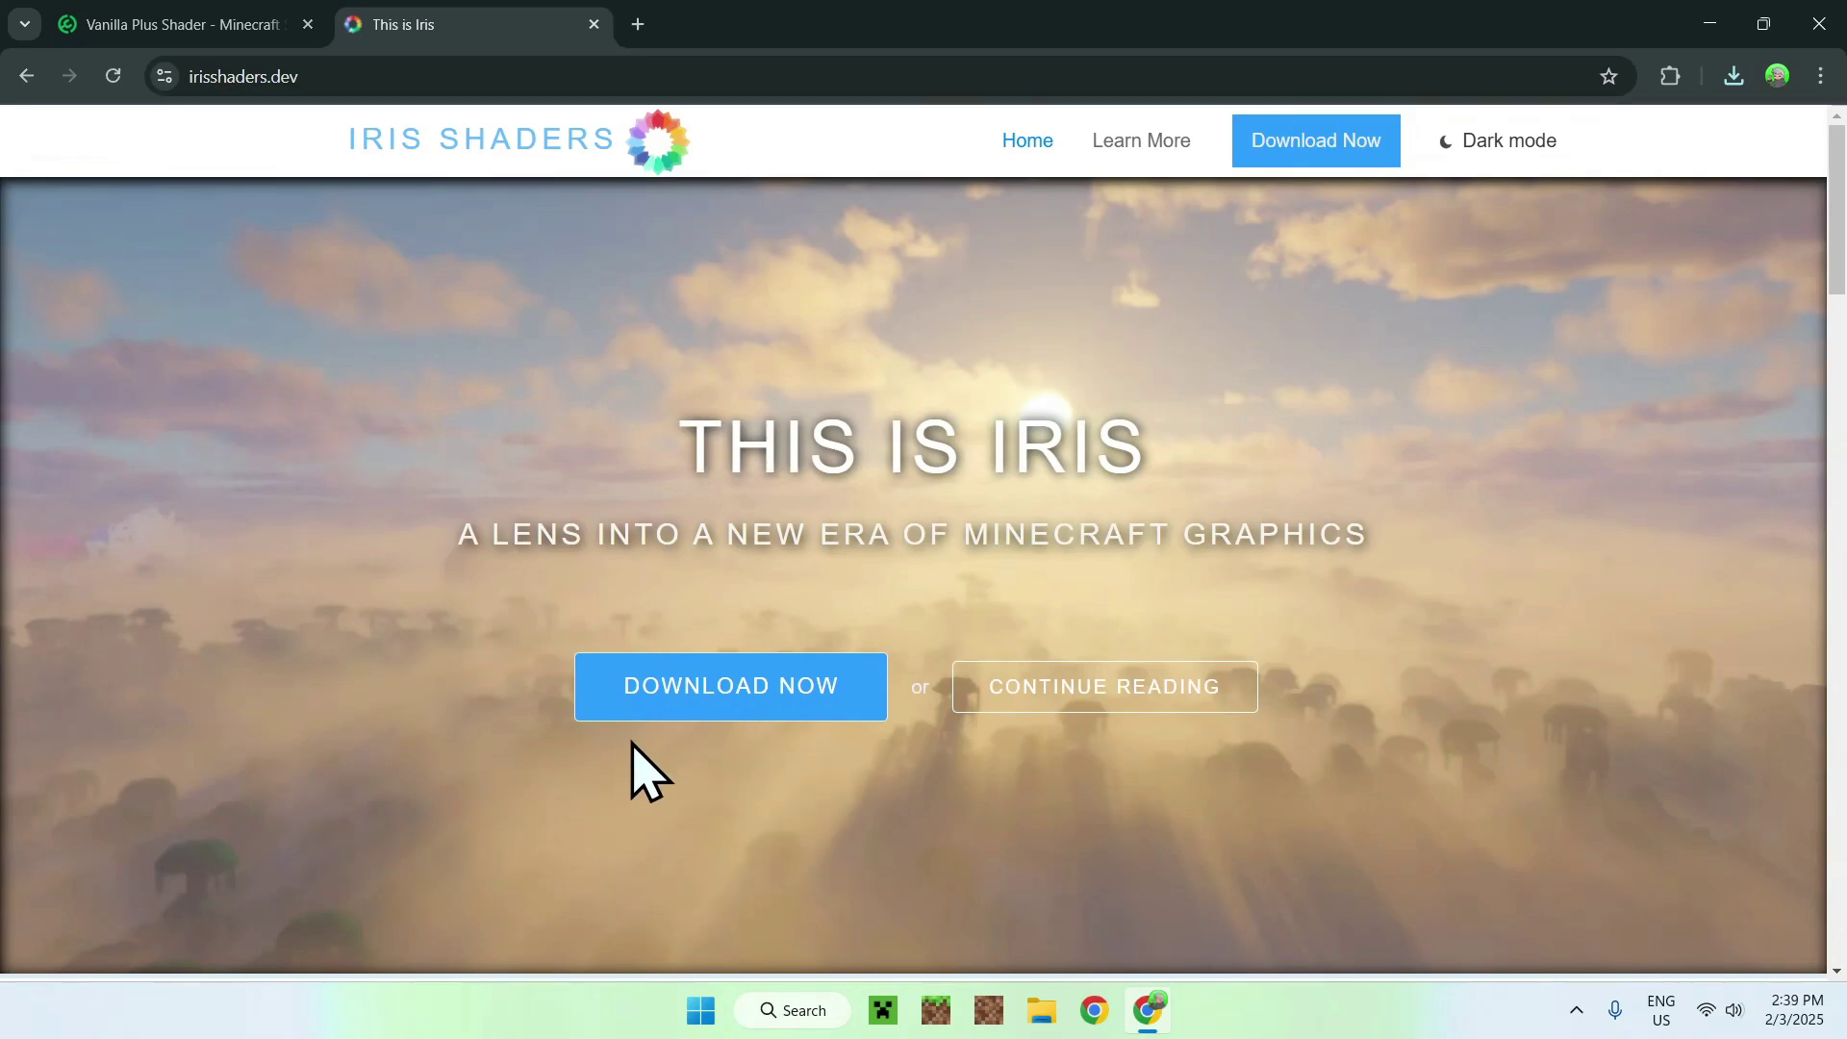
Step: Go to the Iris download page and download the universal JAR installer
click(722, 707)
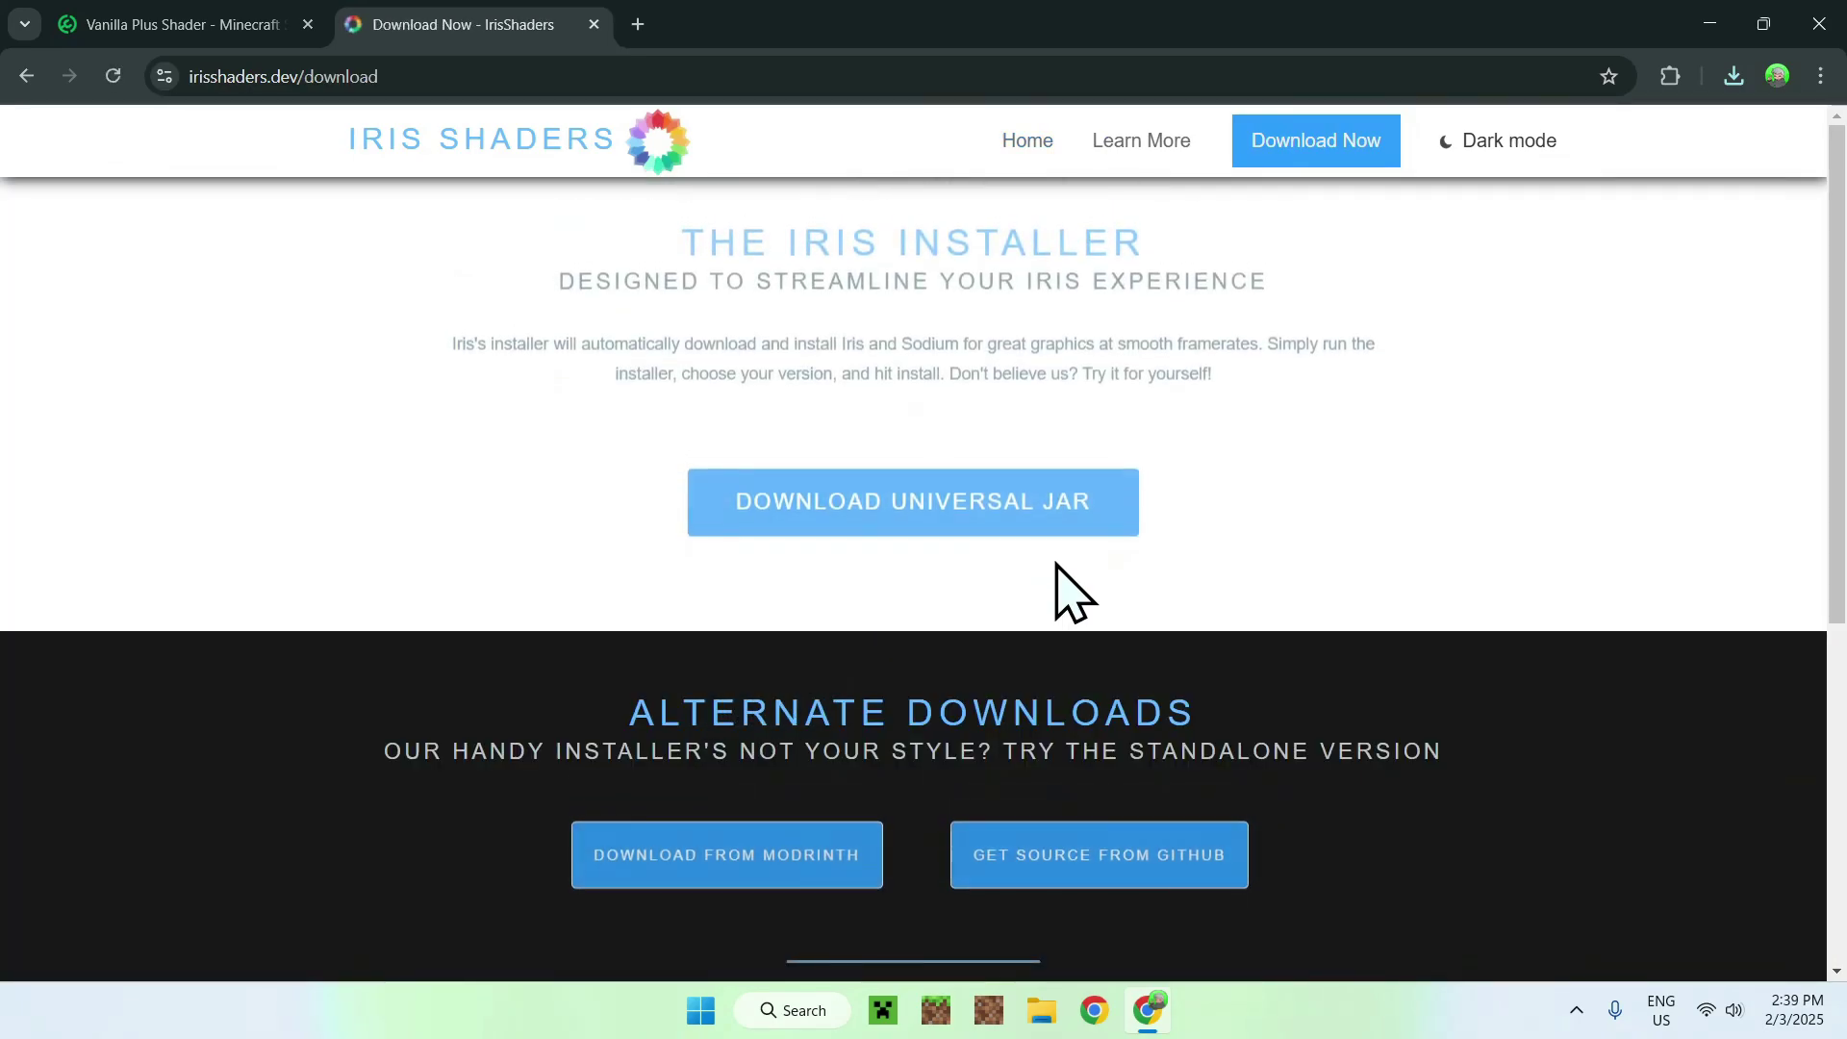
click(938, 542)
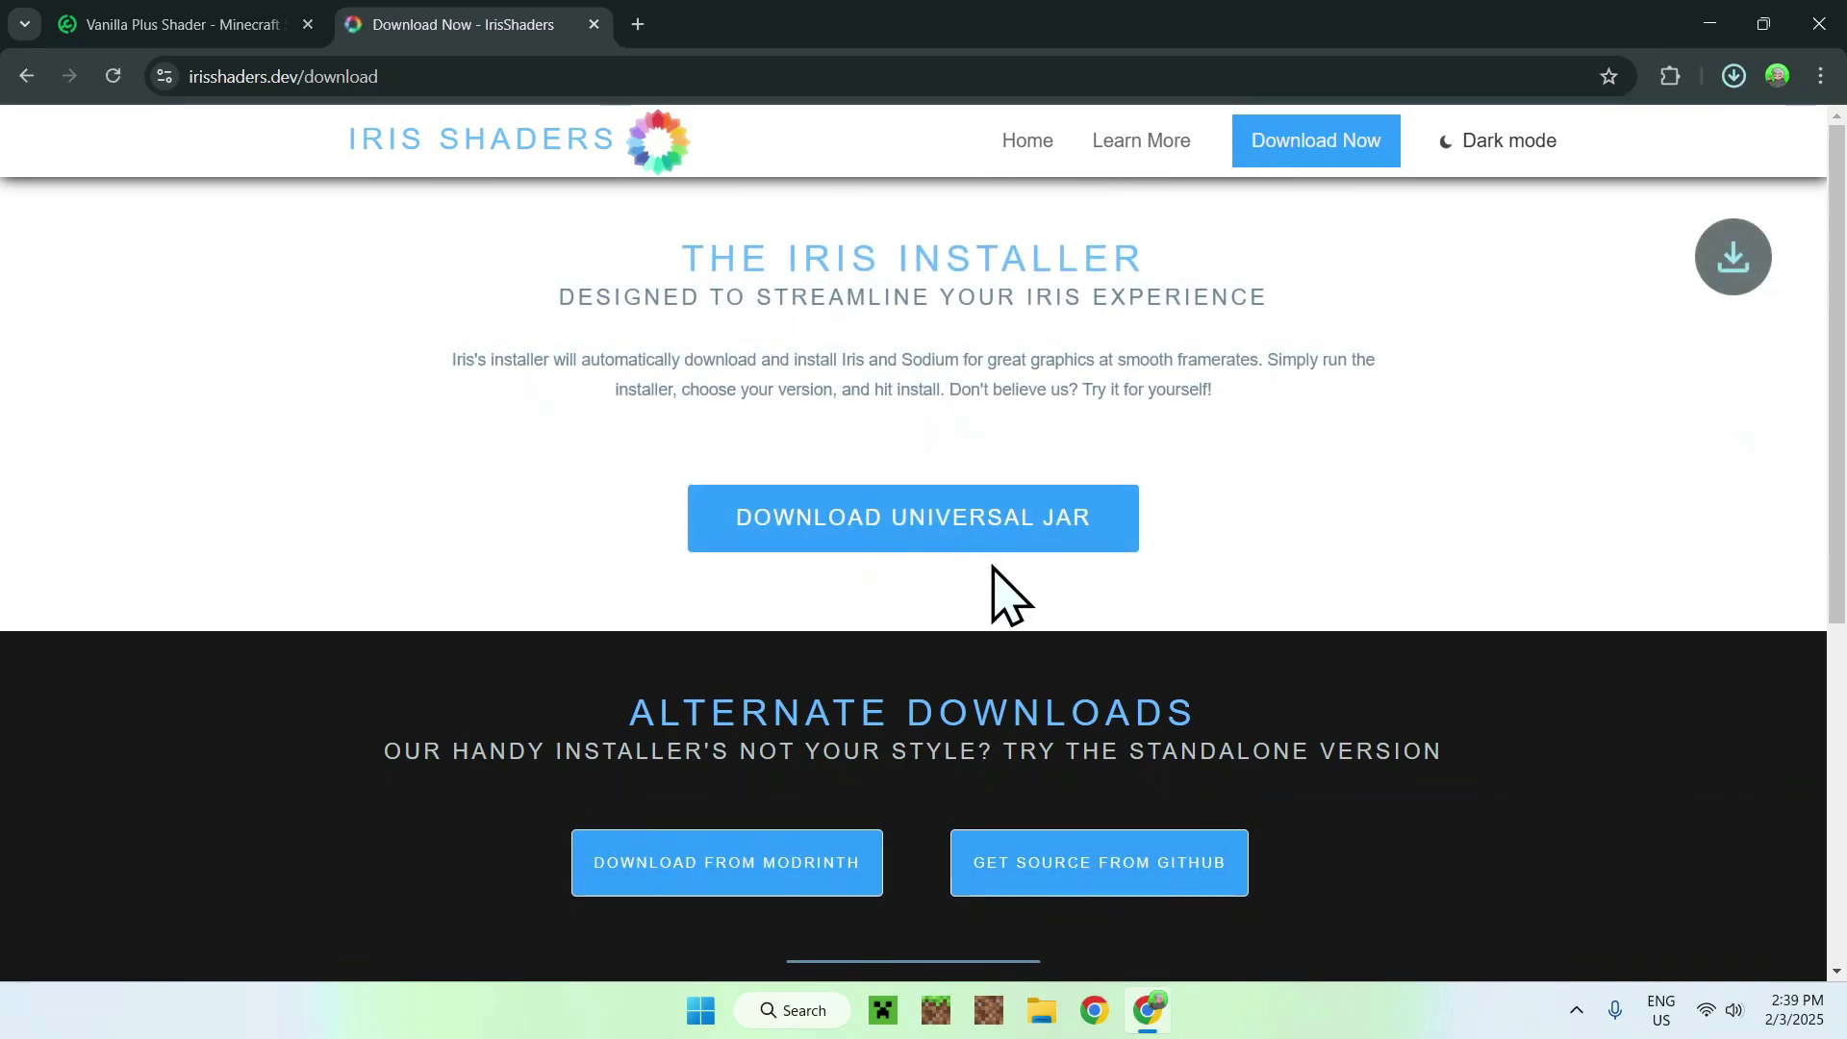
mouse_move(1569, 118)
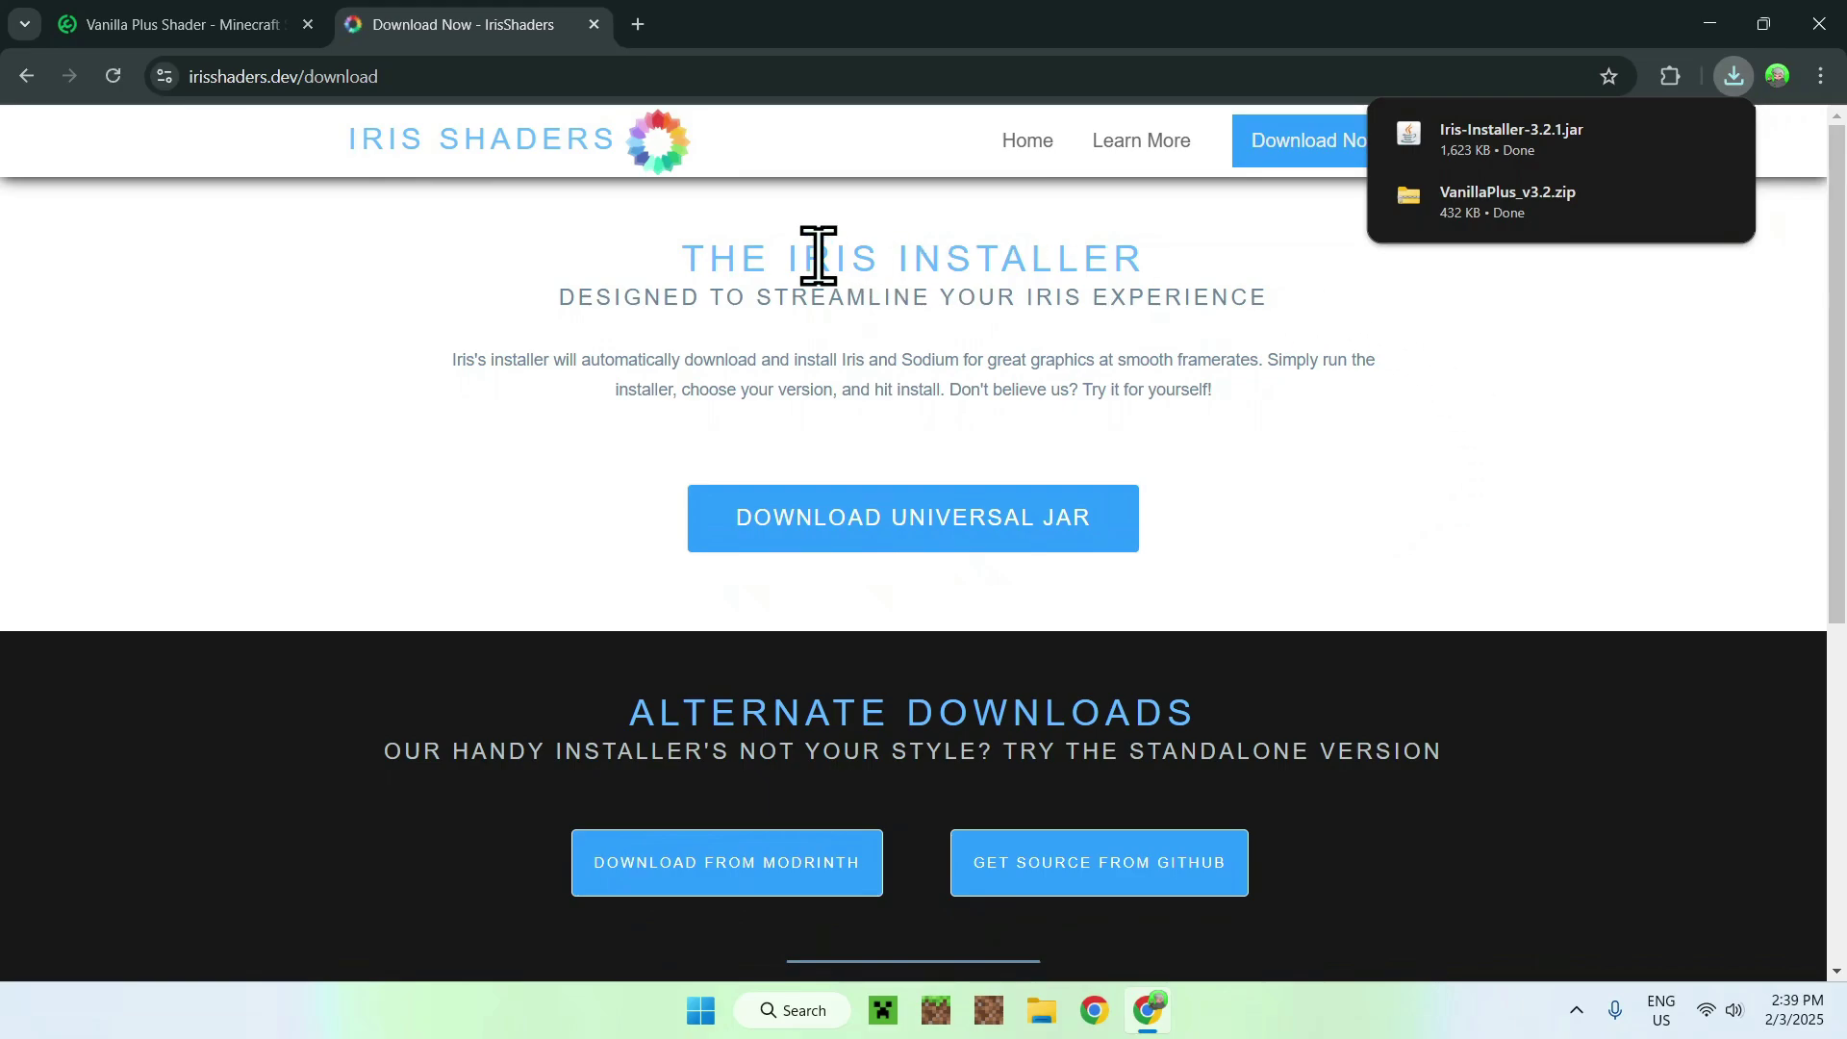
Step: Search Google for "JDK 23" in a new browser tab and open Oracle's Java Downloads page
click(638, 26)
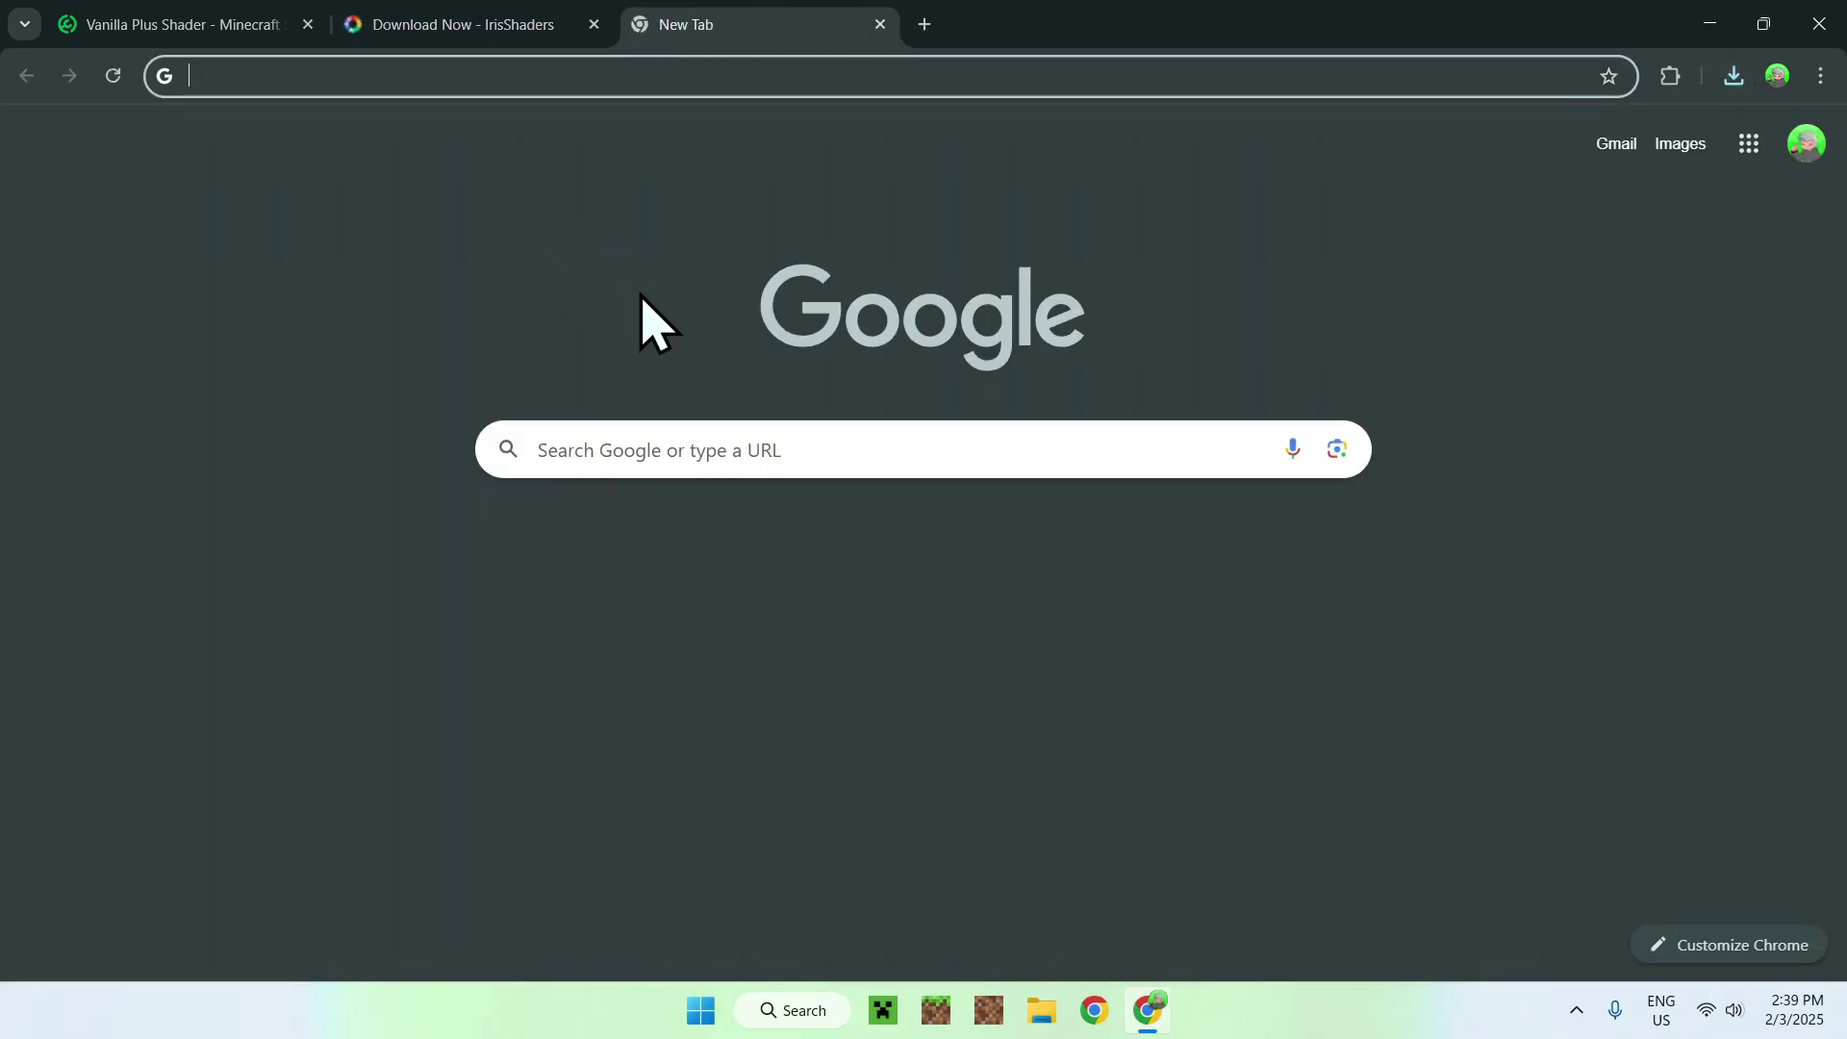
click(598, 445)
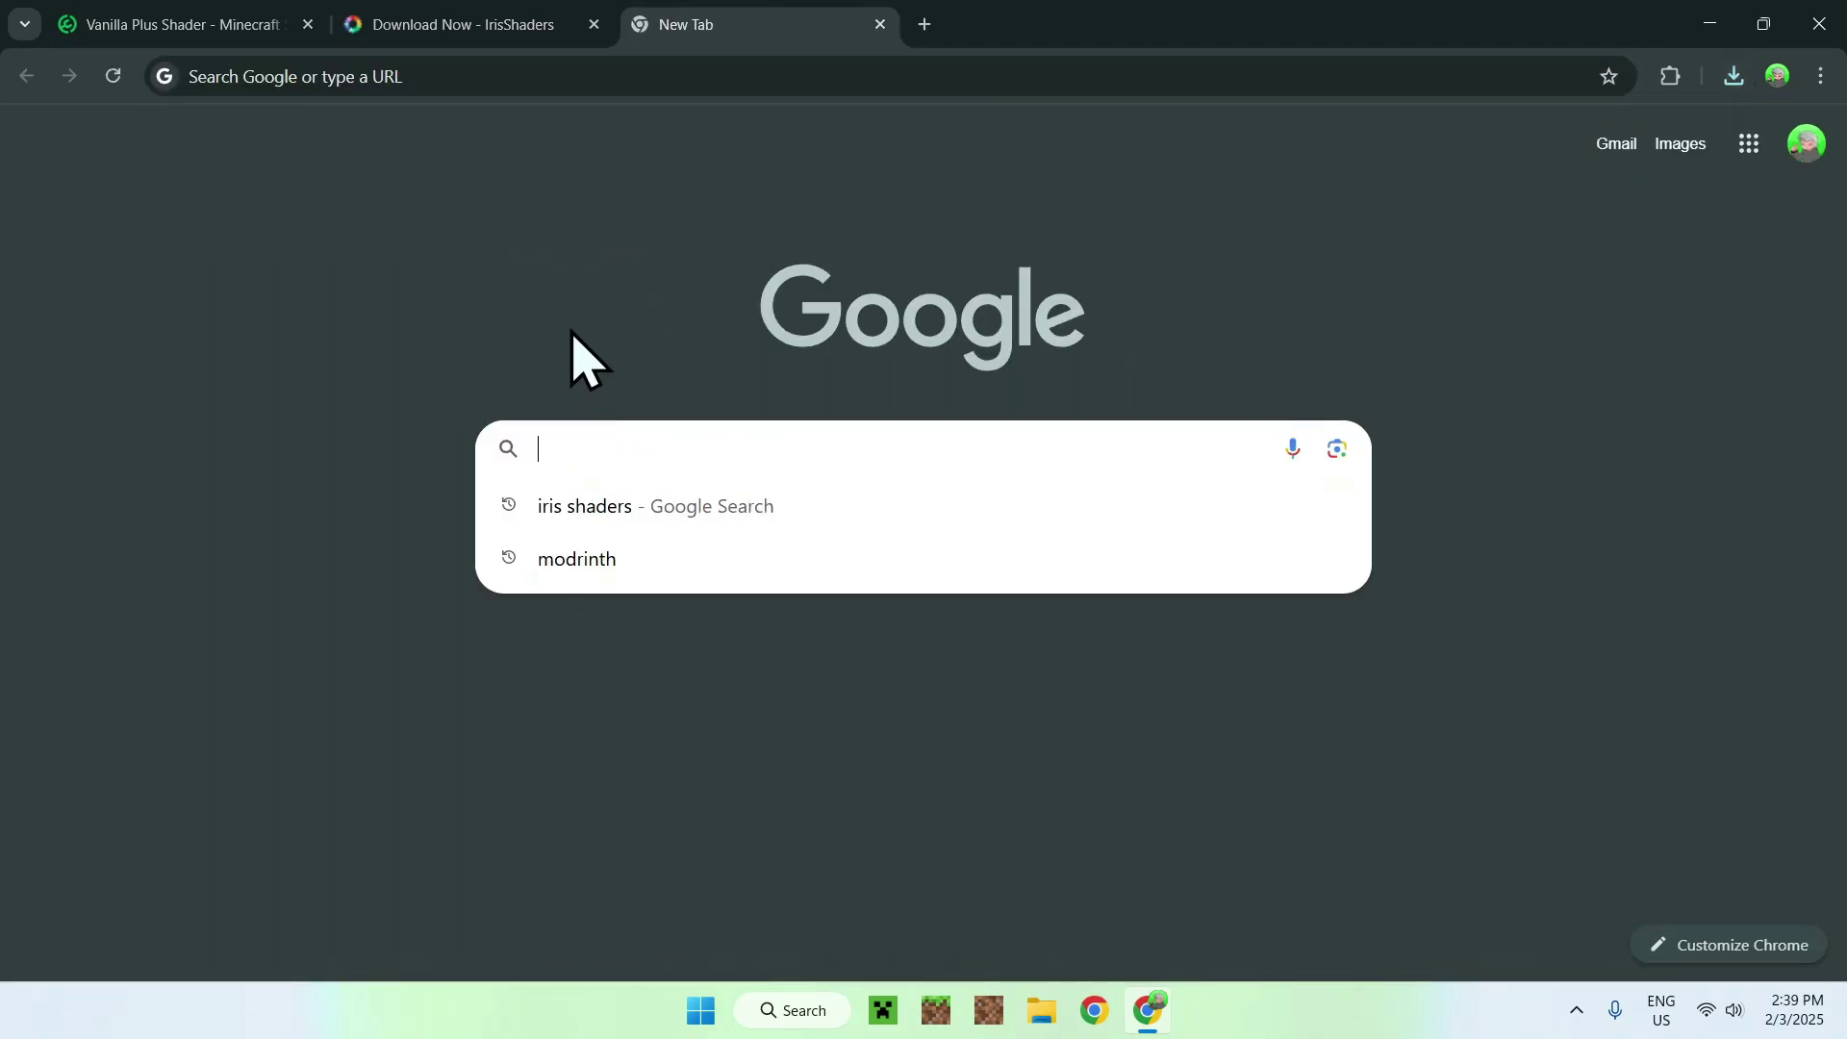
text(JDK 23)
key(Return)
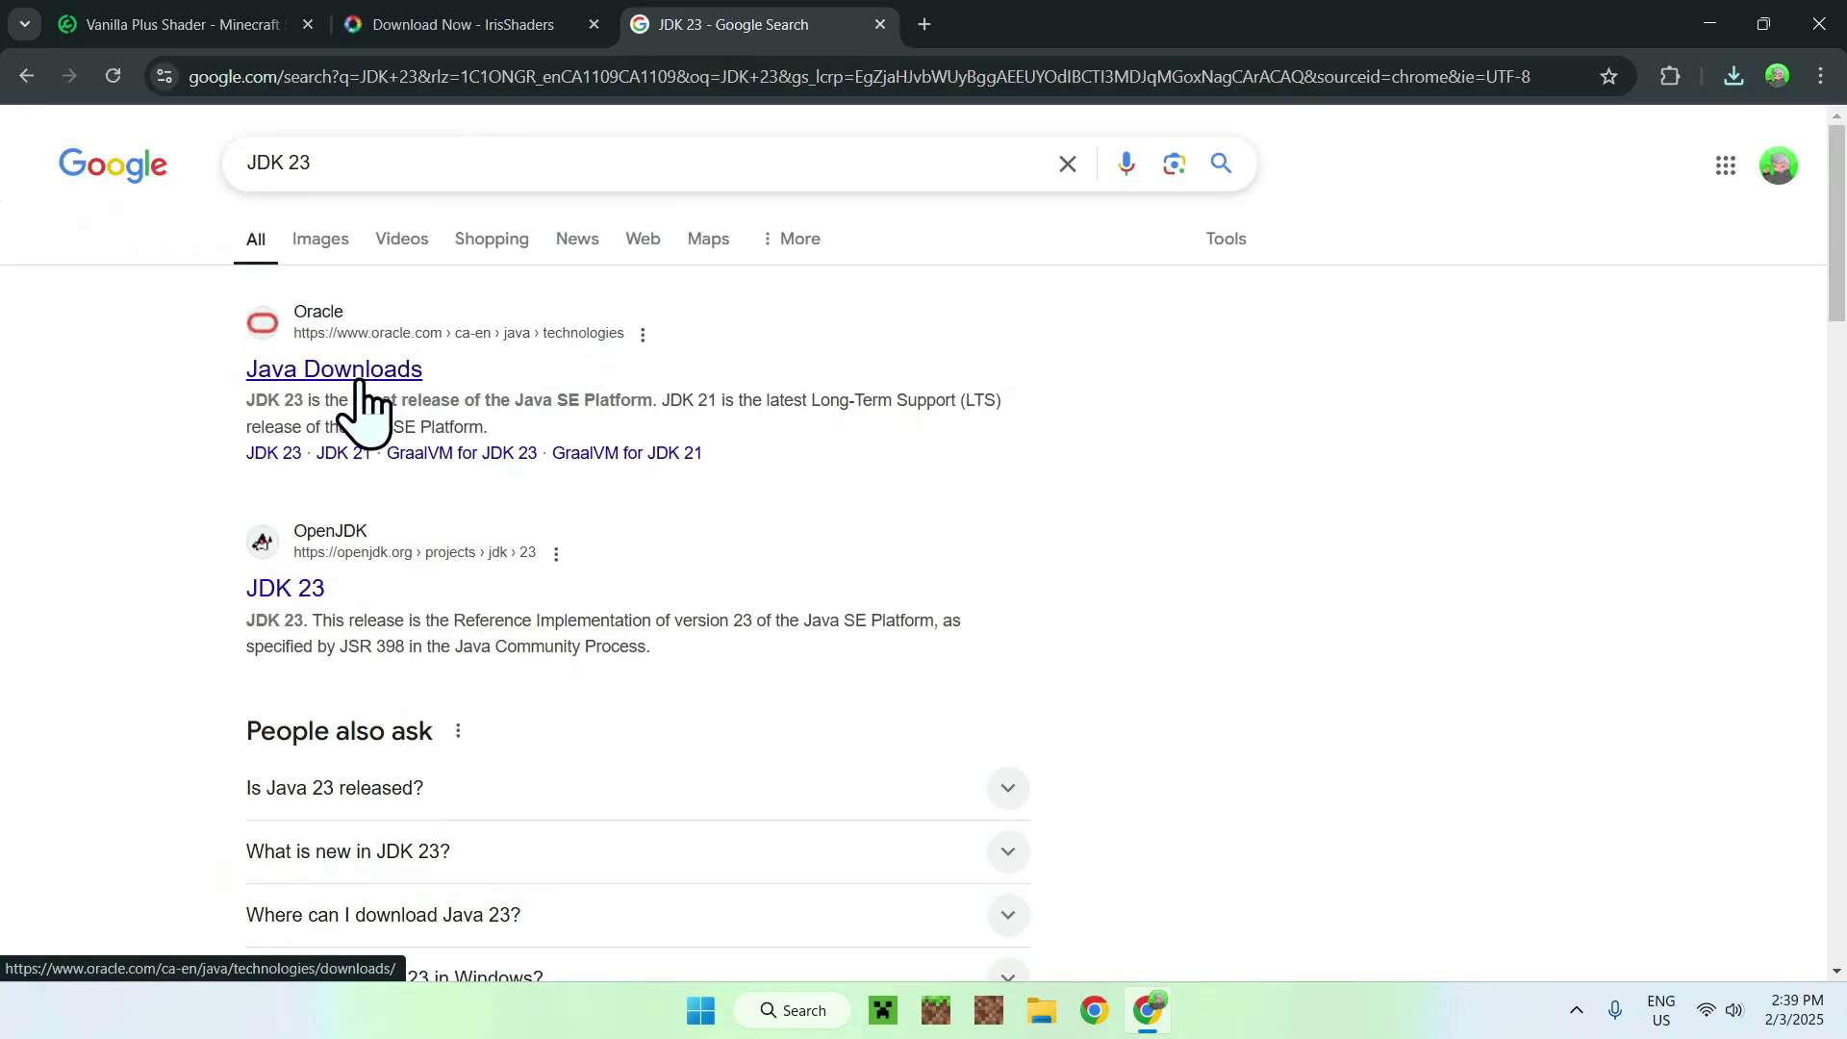
click(332, 373)
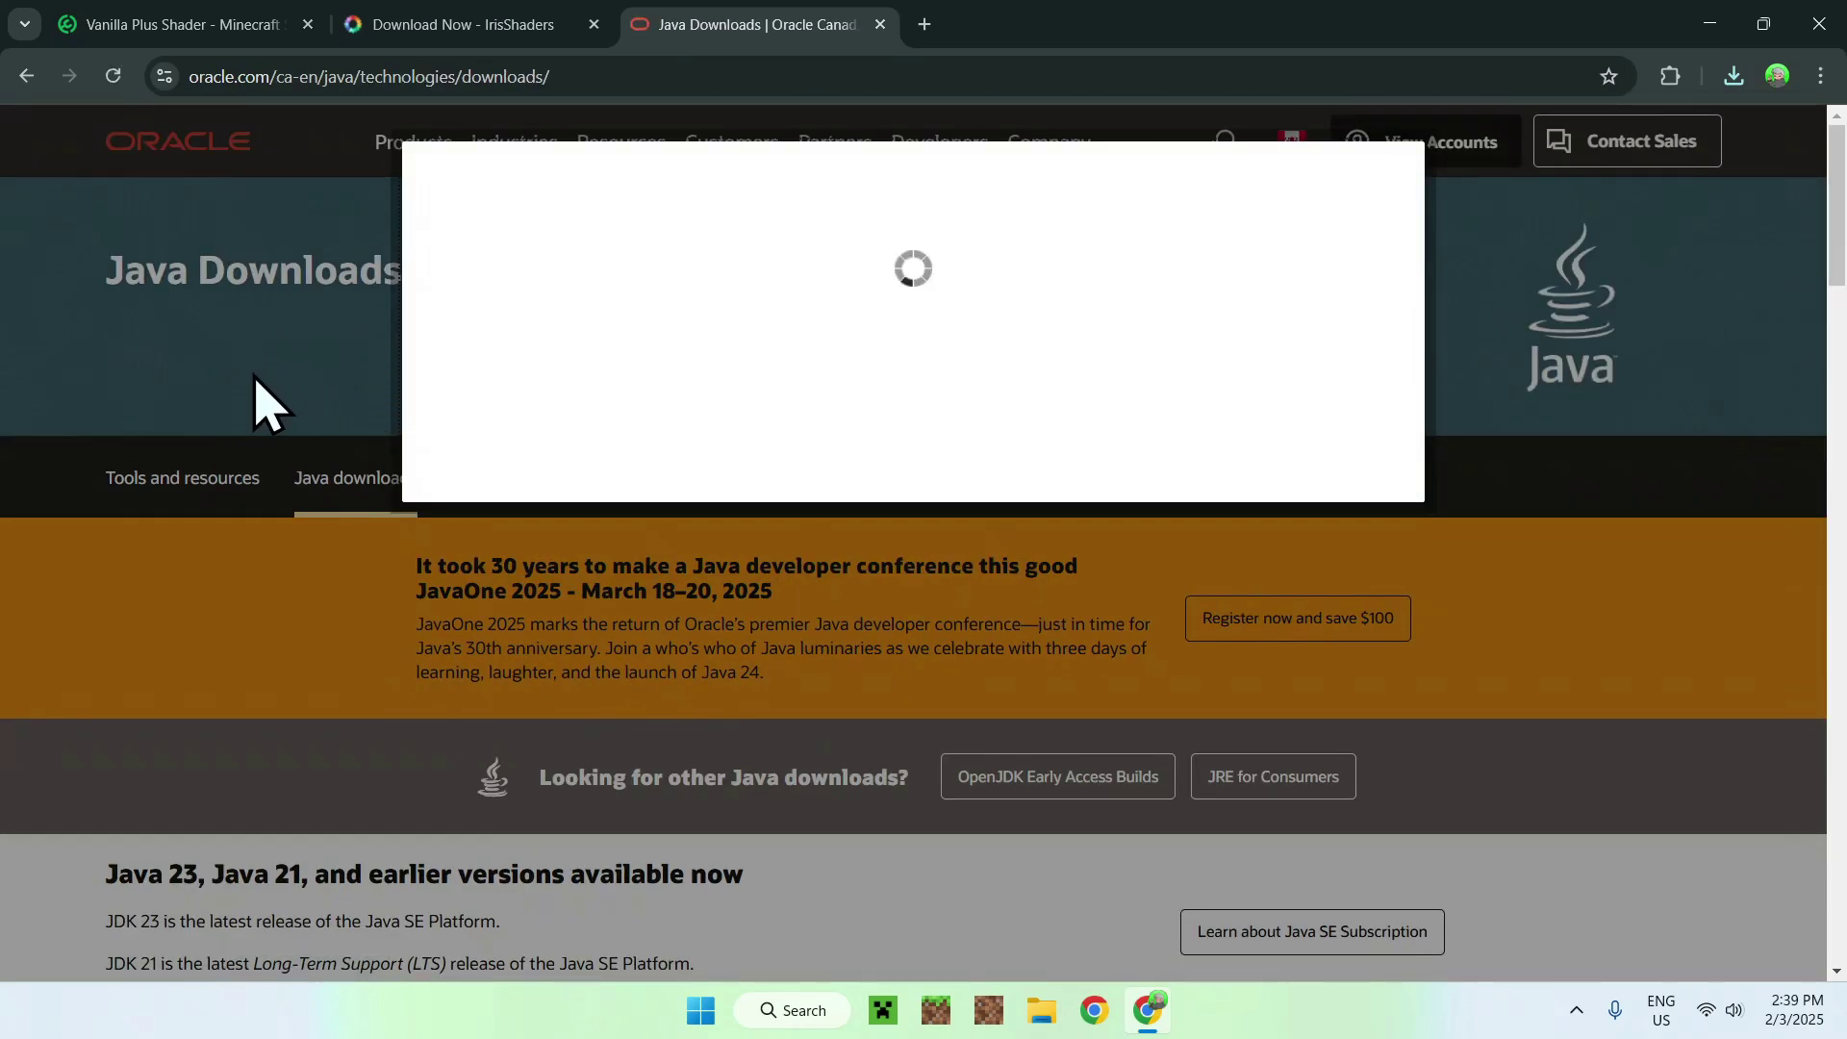
Step: Show the JDK 23 downloads for Windows, highlight the x64 Installer entry, and close the browser
click(484, 458)
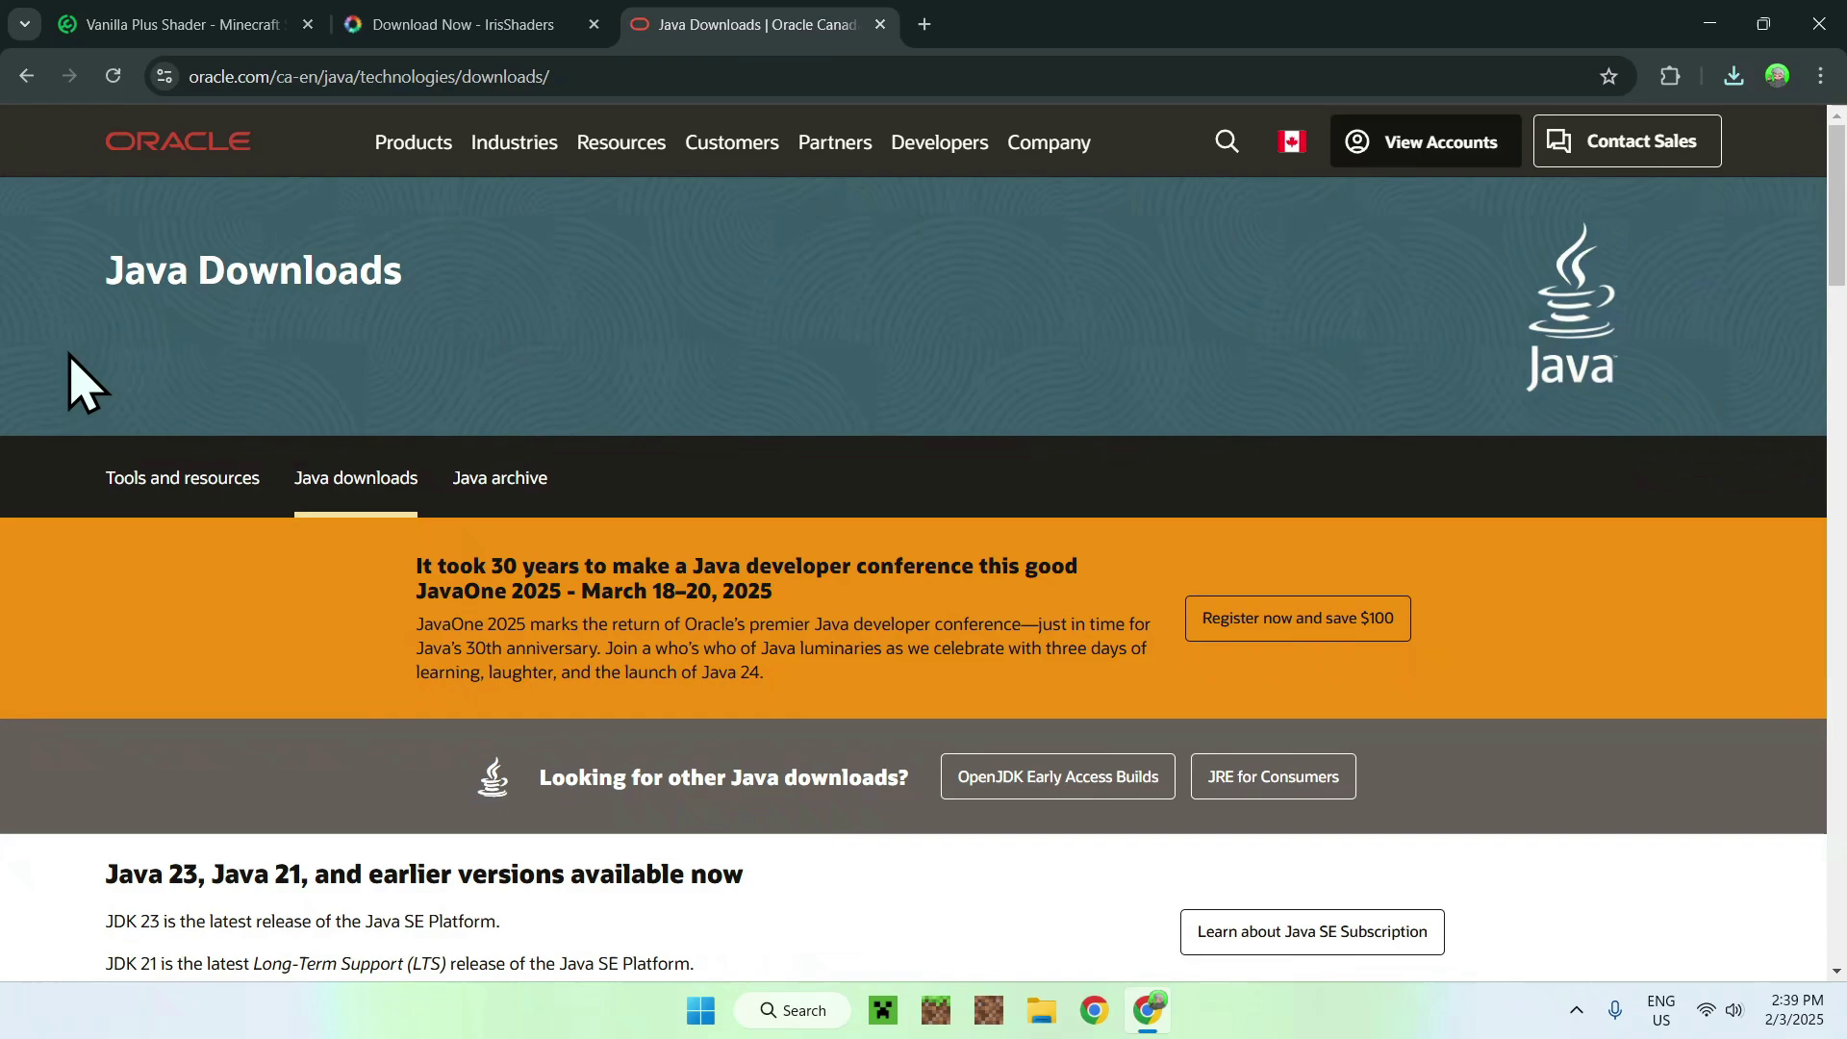
scroll(69, 356, down, 6)
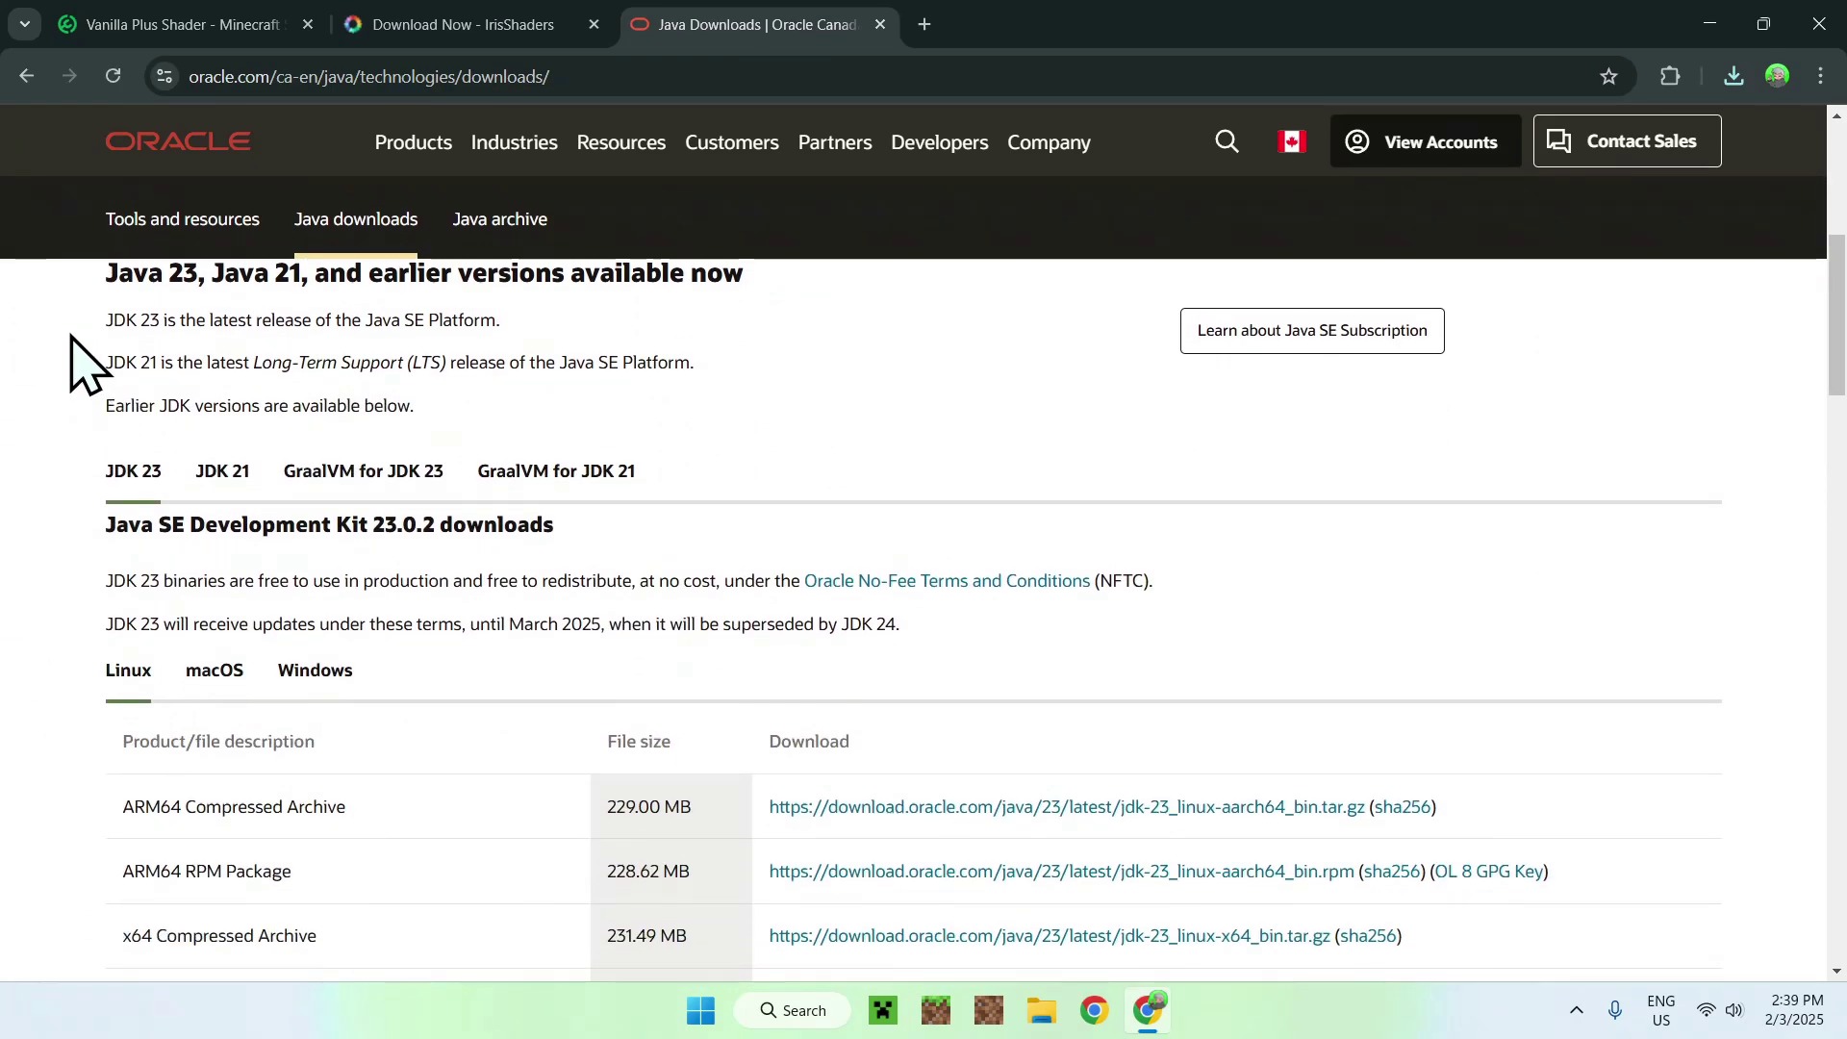
click(298, 673)
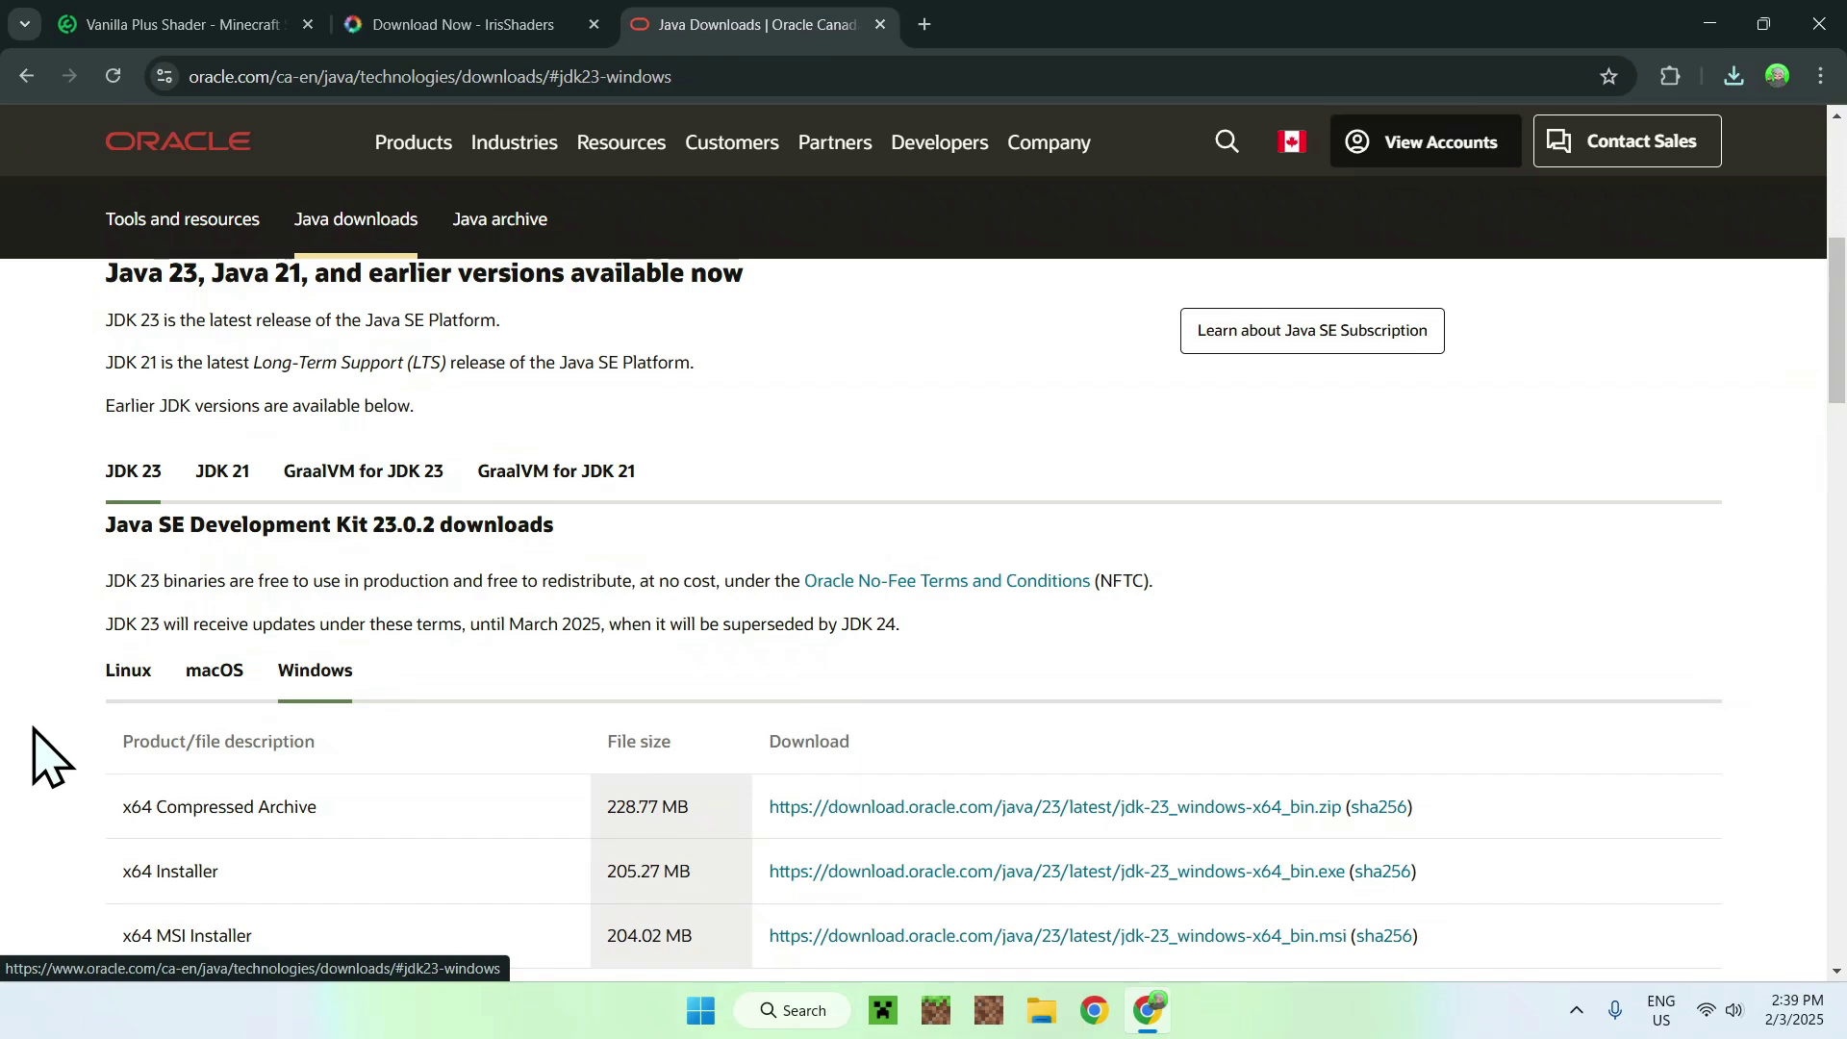
drag(123, 874, 219, 880)
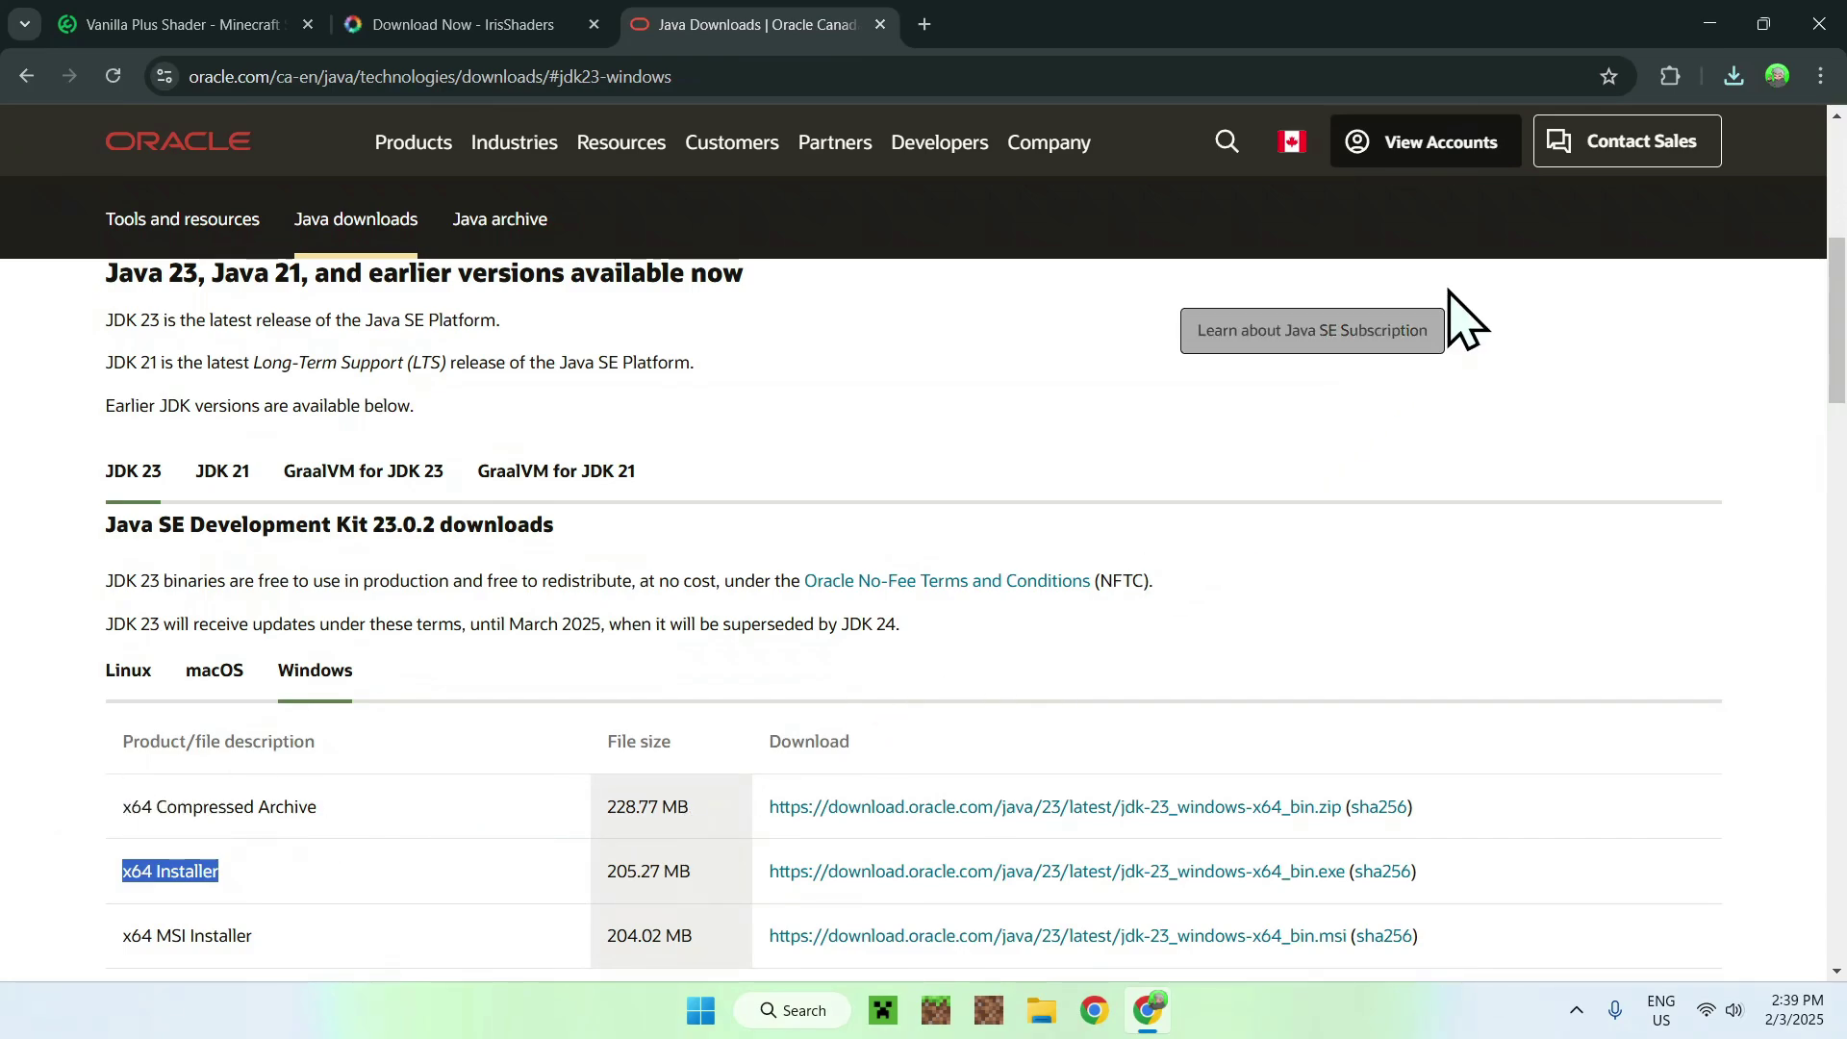
click(1818, 25)
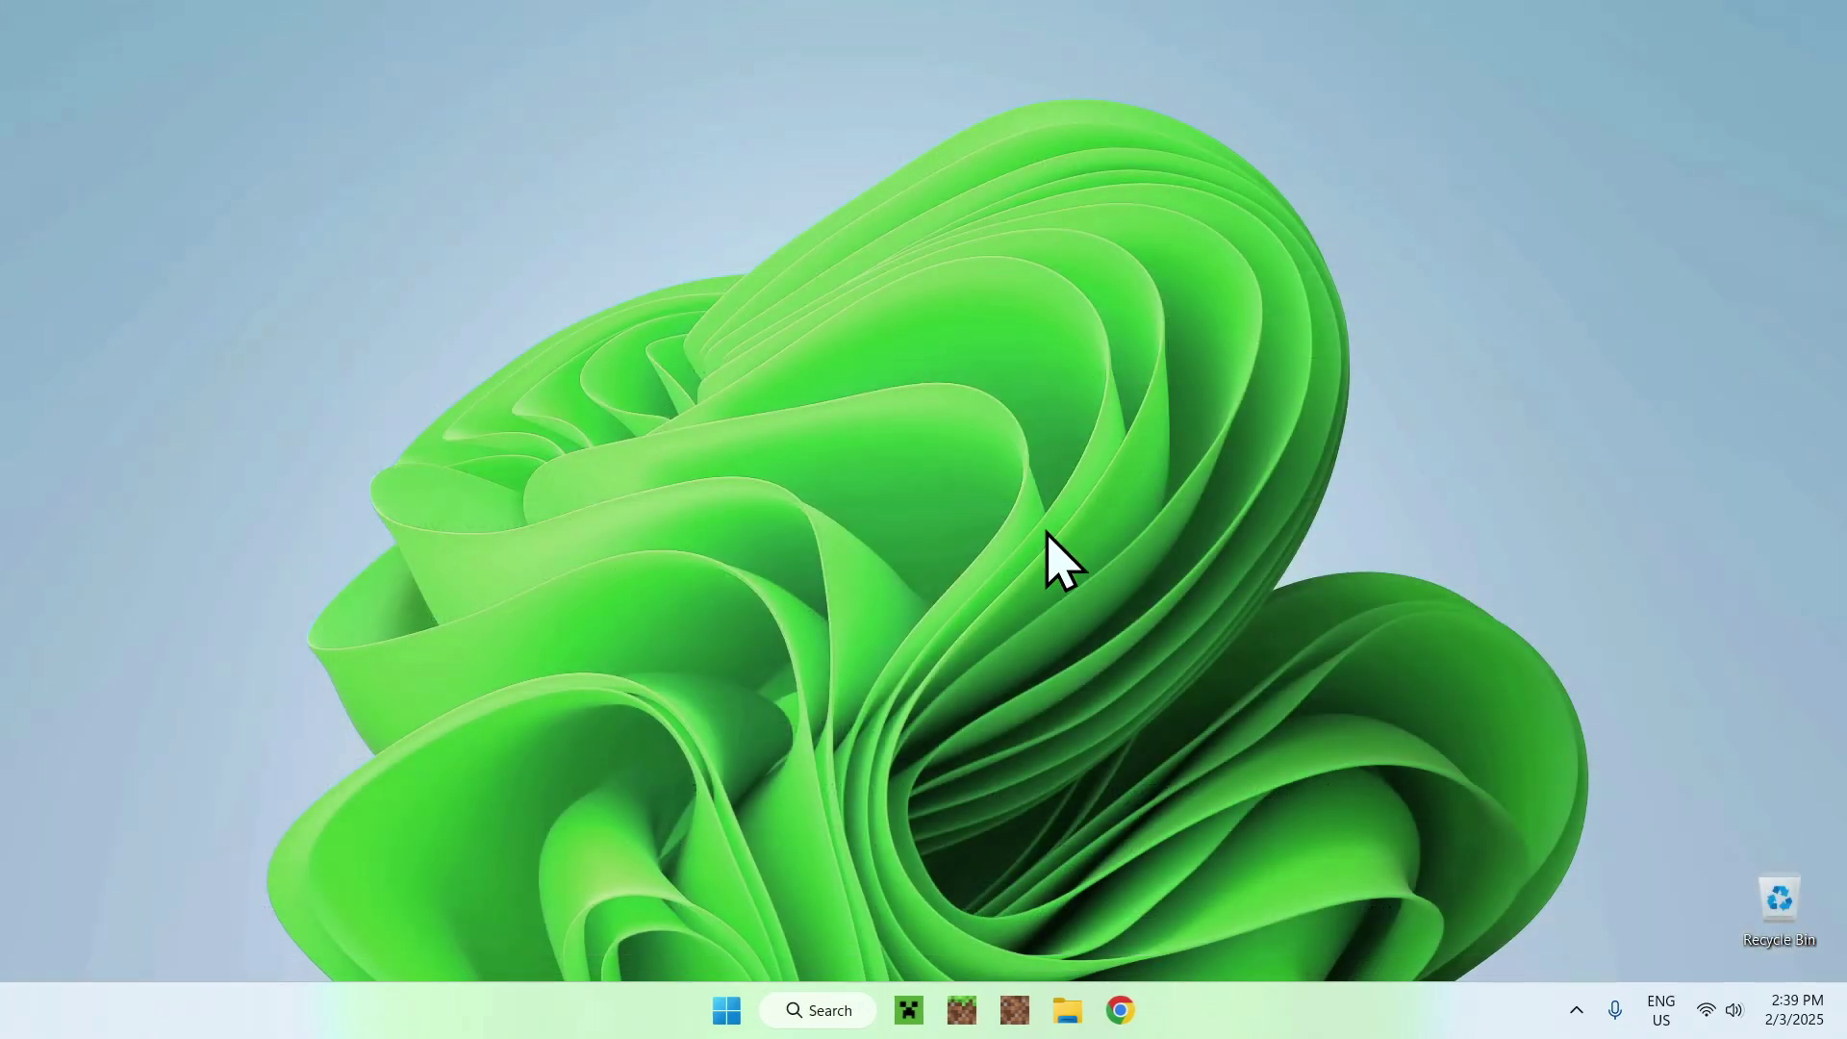
Step: Open the Downloads folder in File Explorer and launch Iris-Installer-3.2.1.jar
click(1062, 1009)
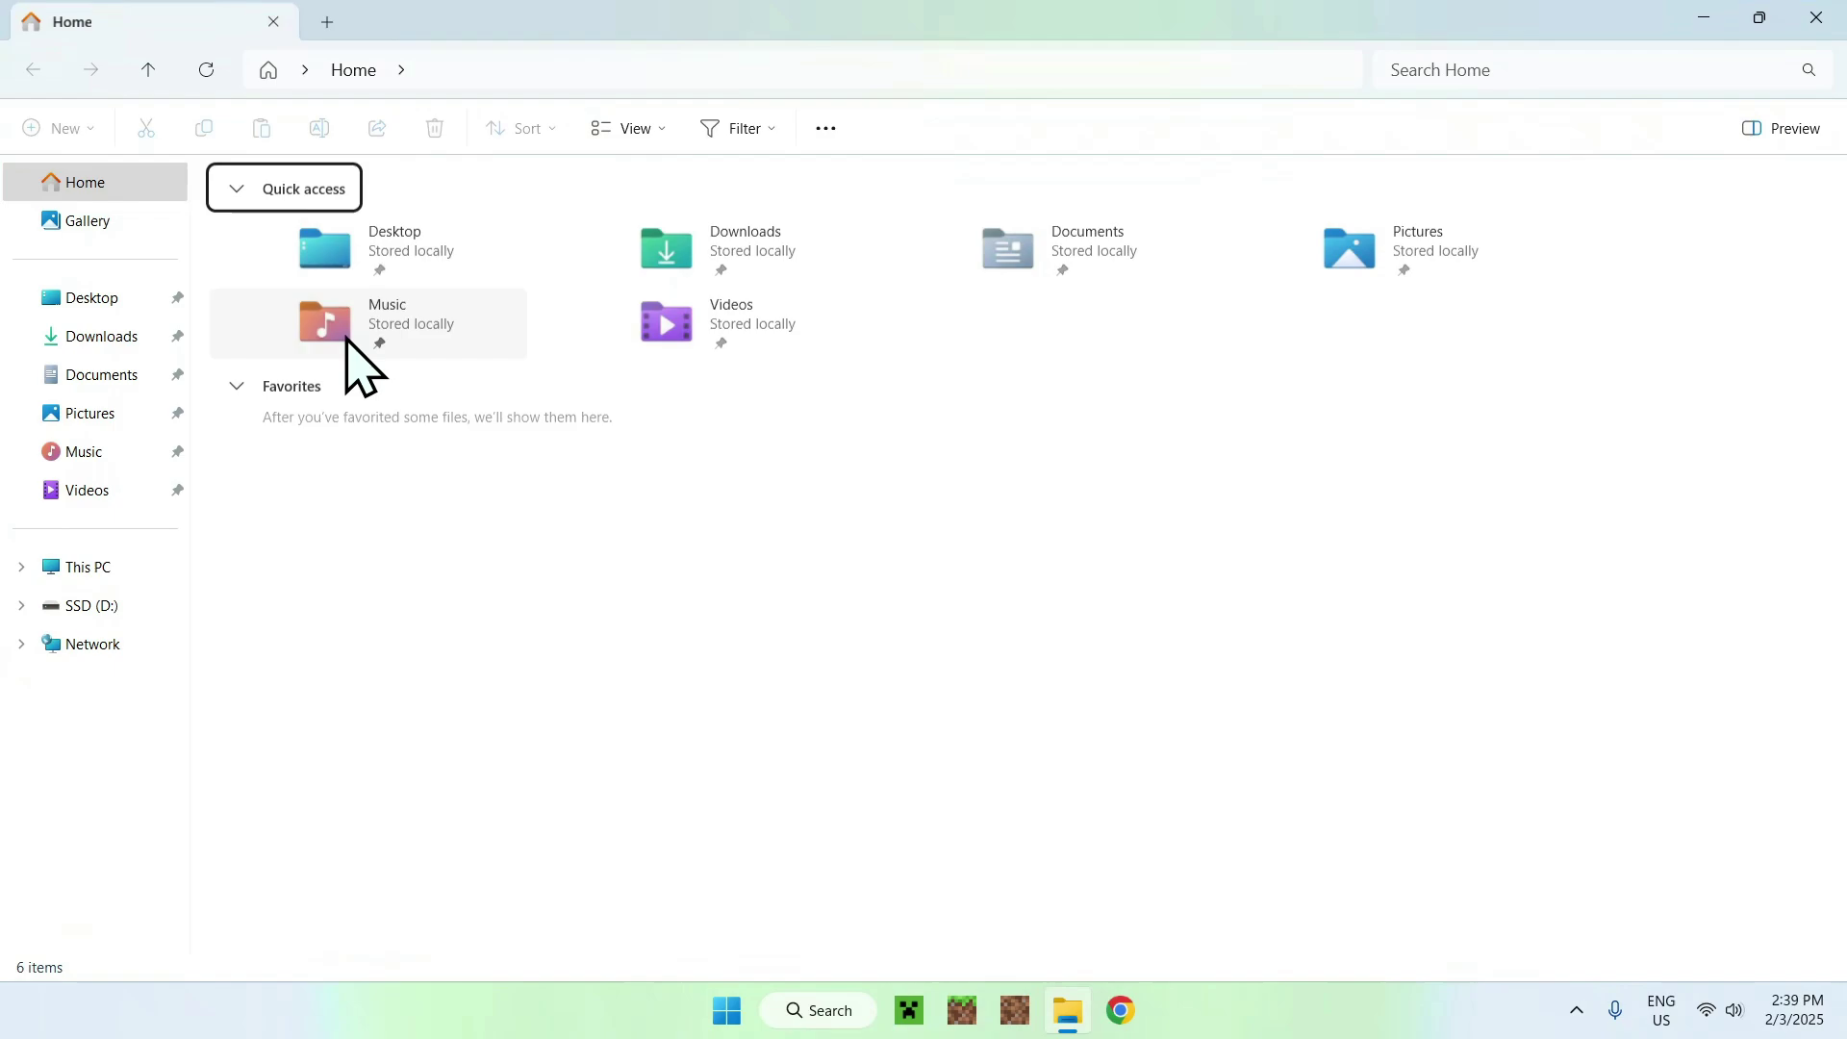
click(101, 335)
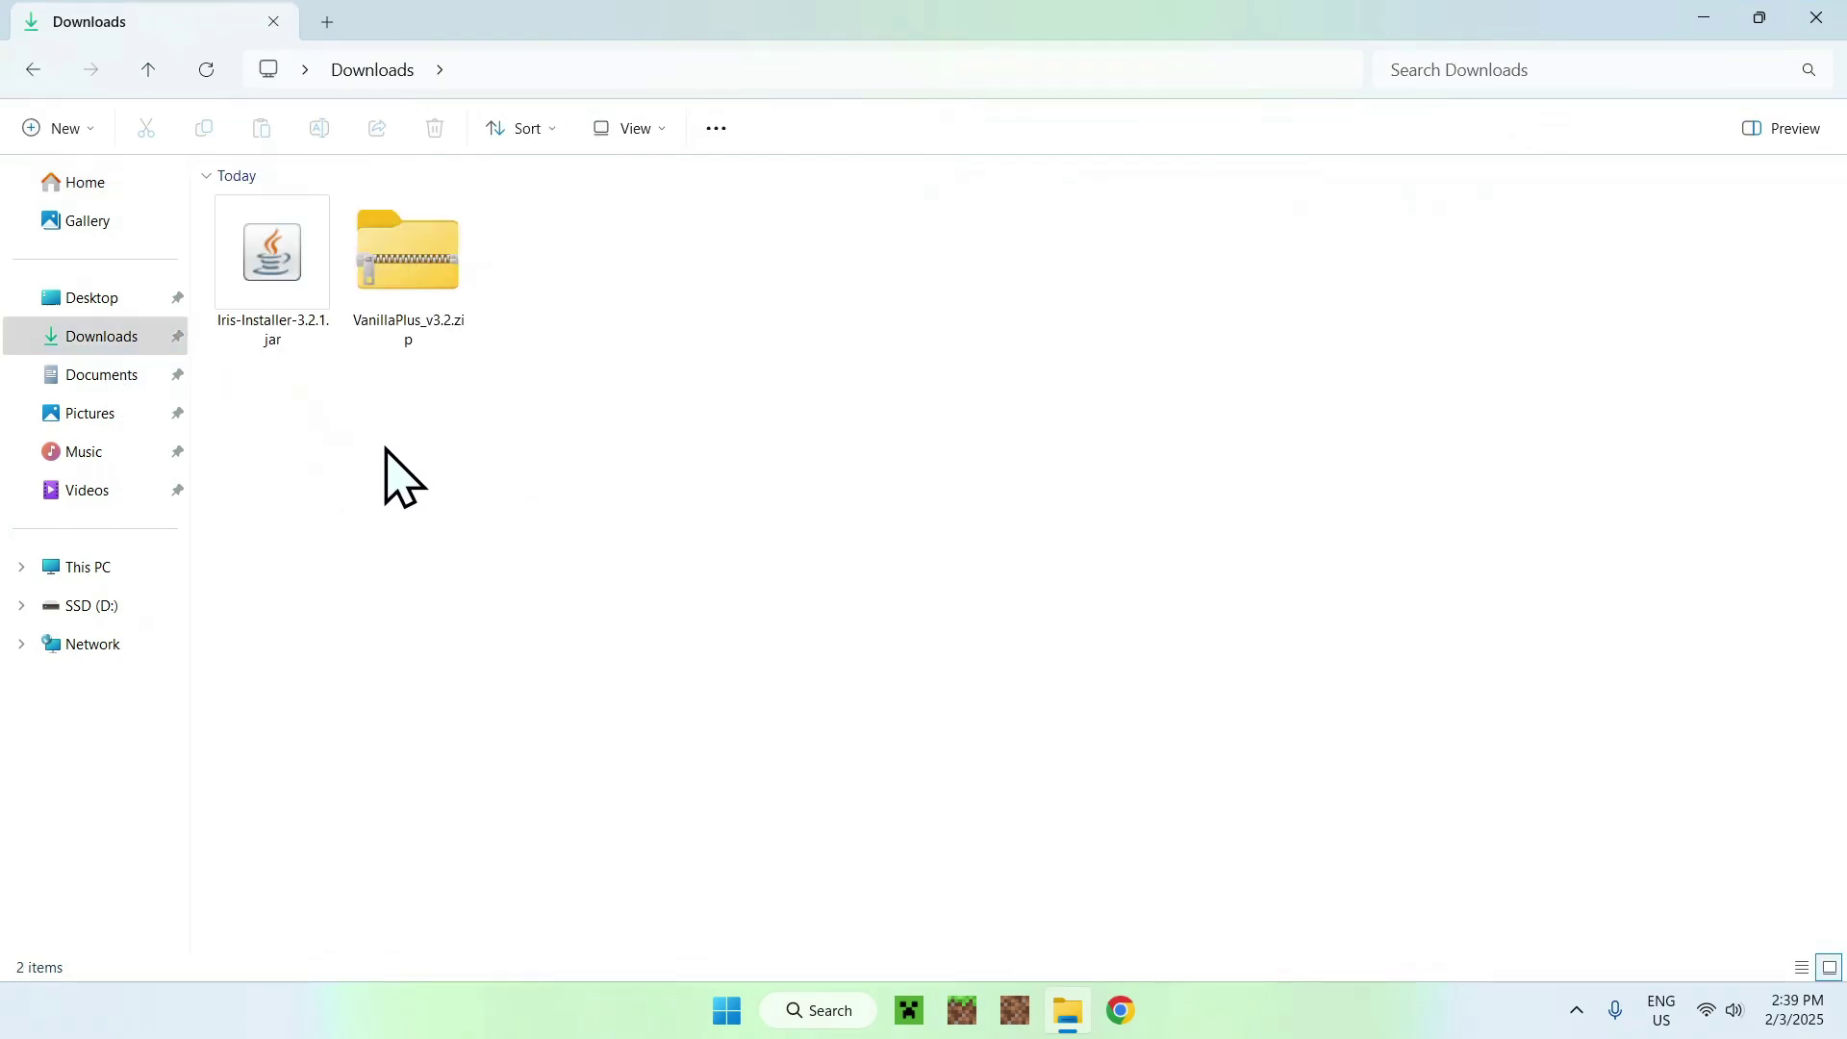
drag(370, 378, 452, 406)
click(252, 337)
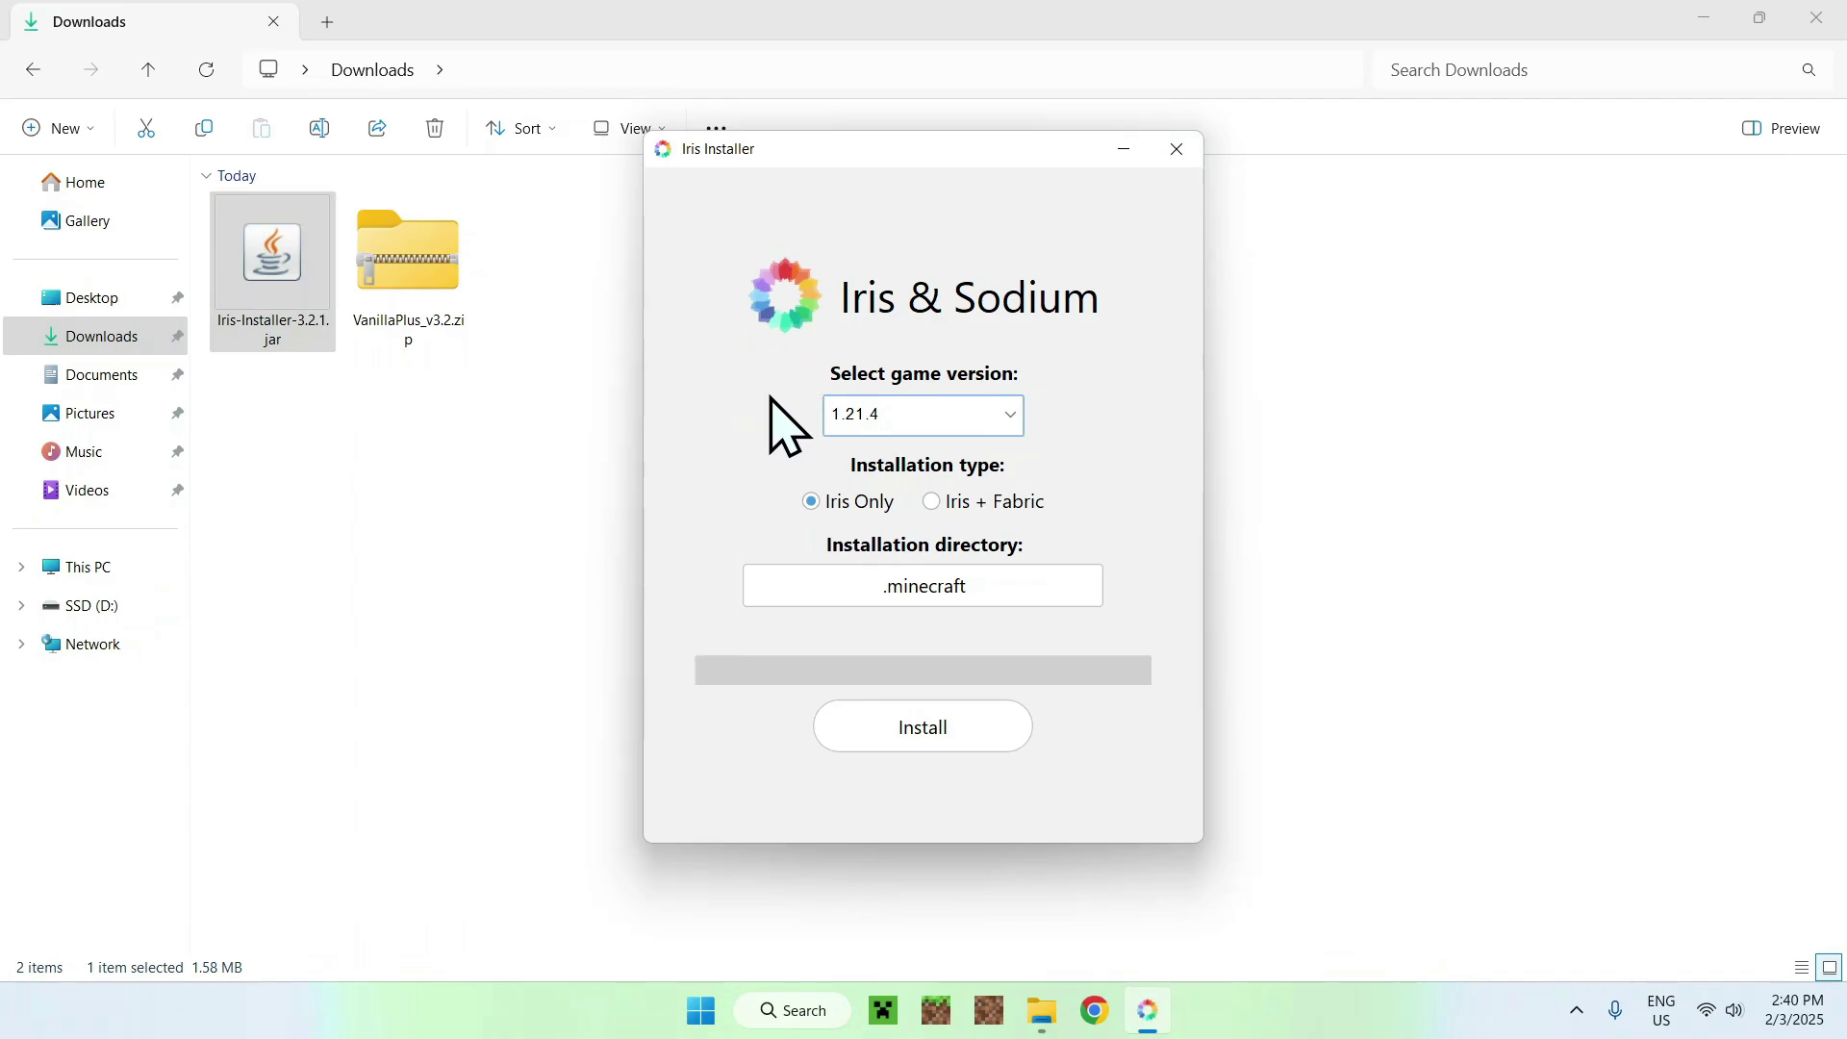
Step: Review the available game versions, keep 1.21.4 with Iris Only, and install Iris into the .minecraft directory
click(846, 415)
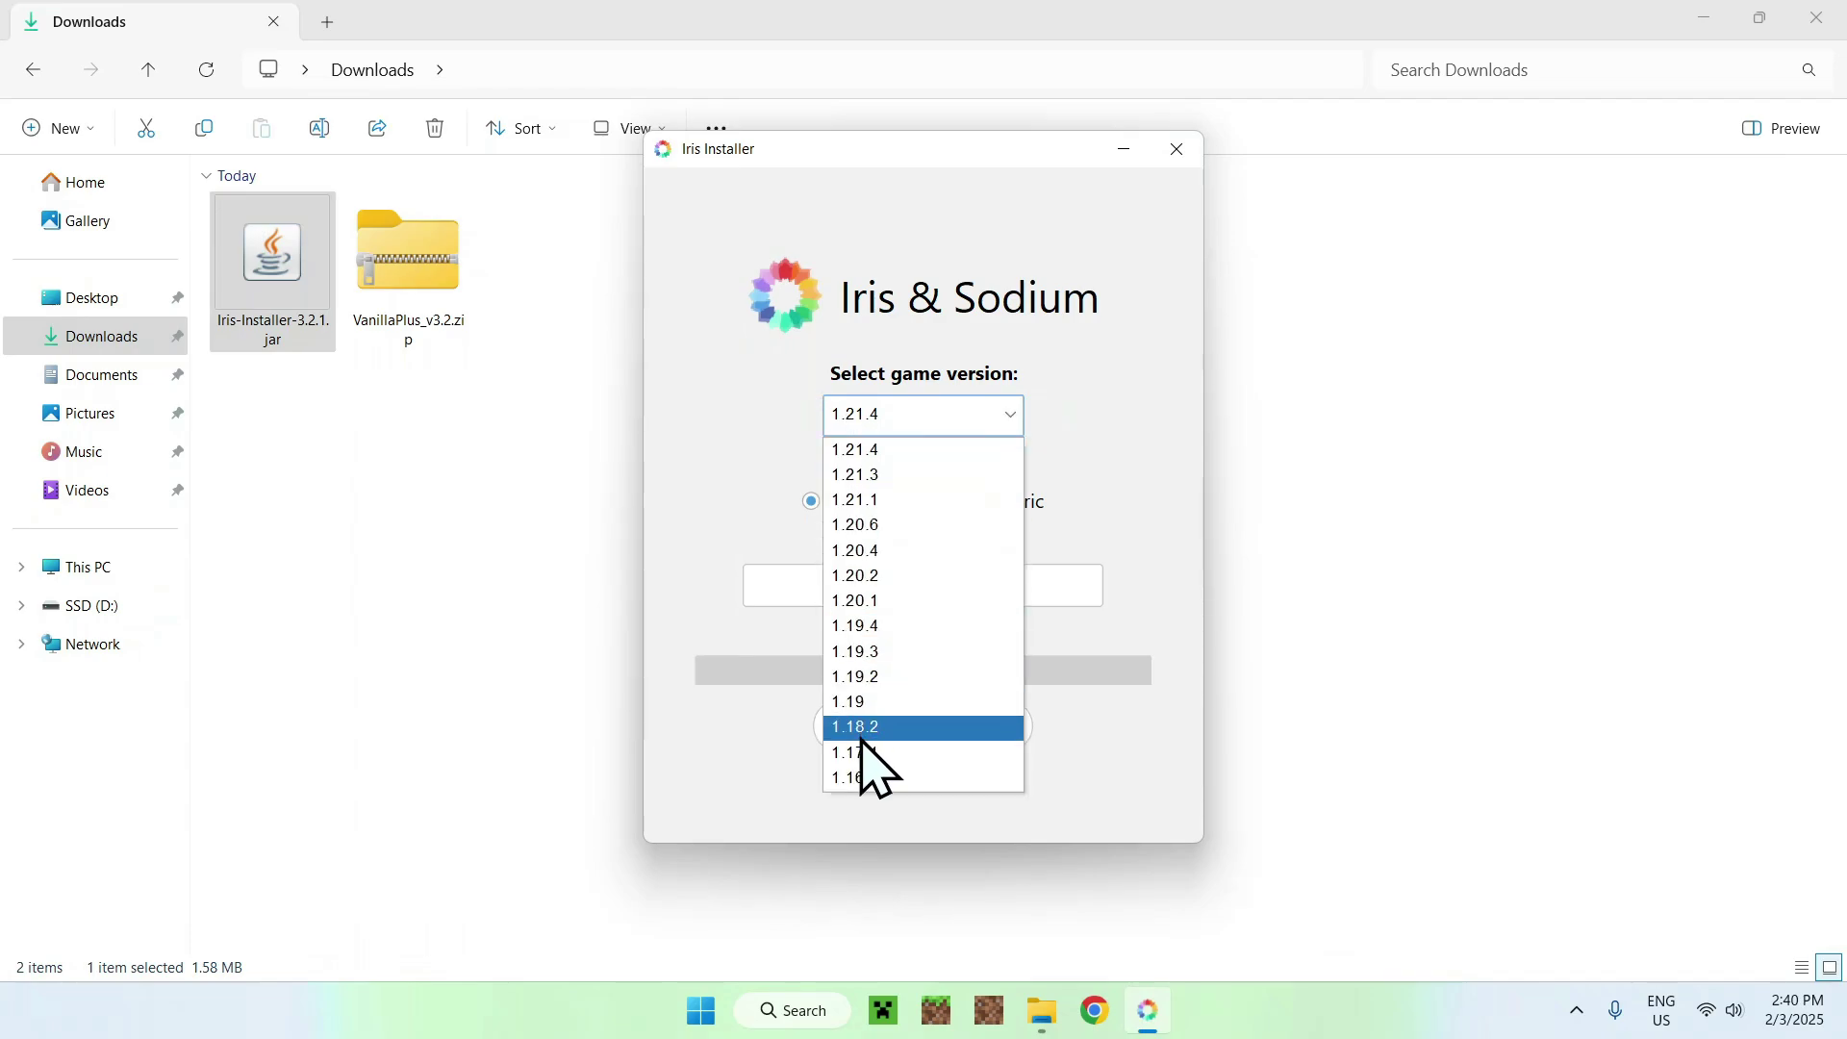
click(781, 415)
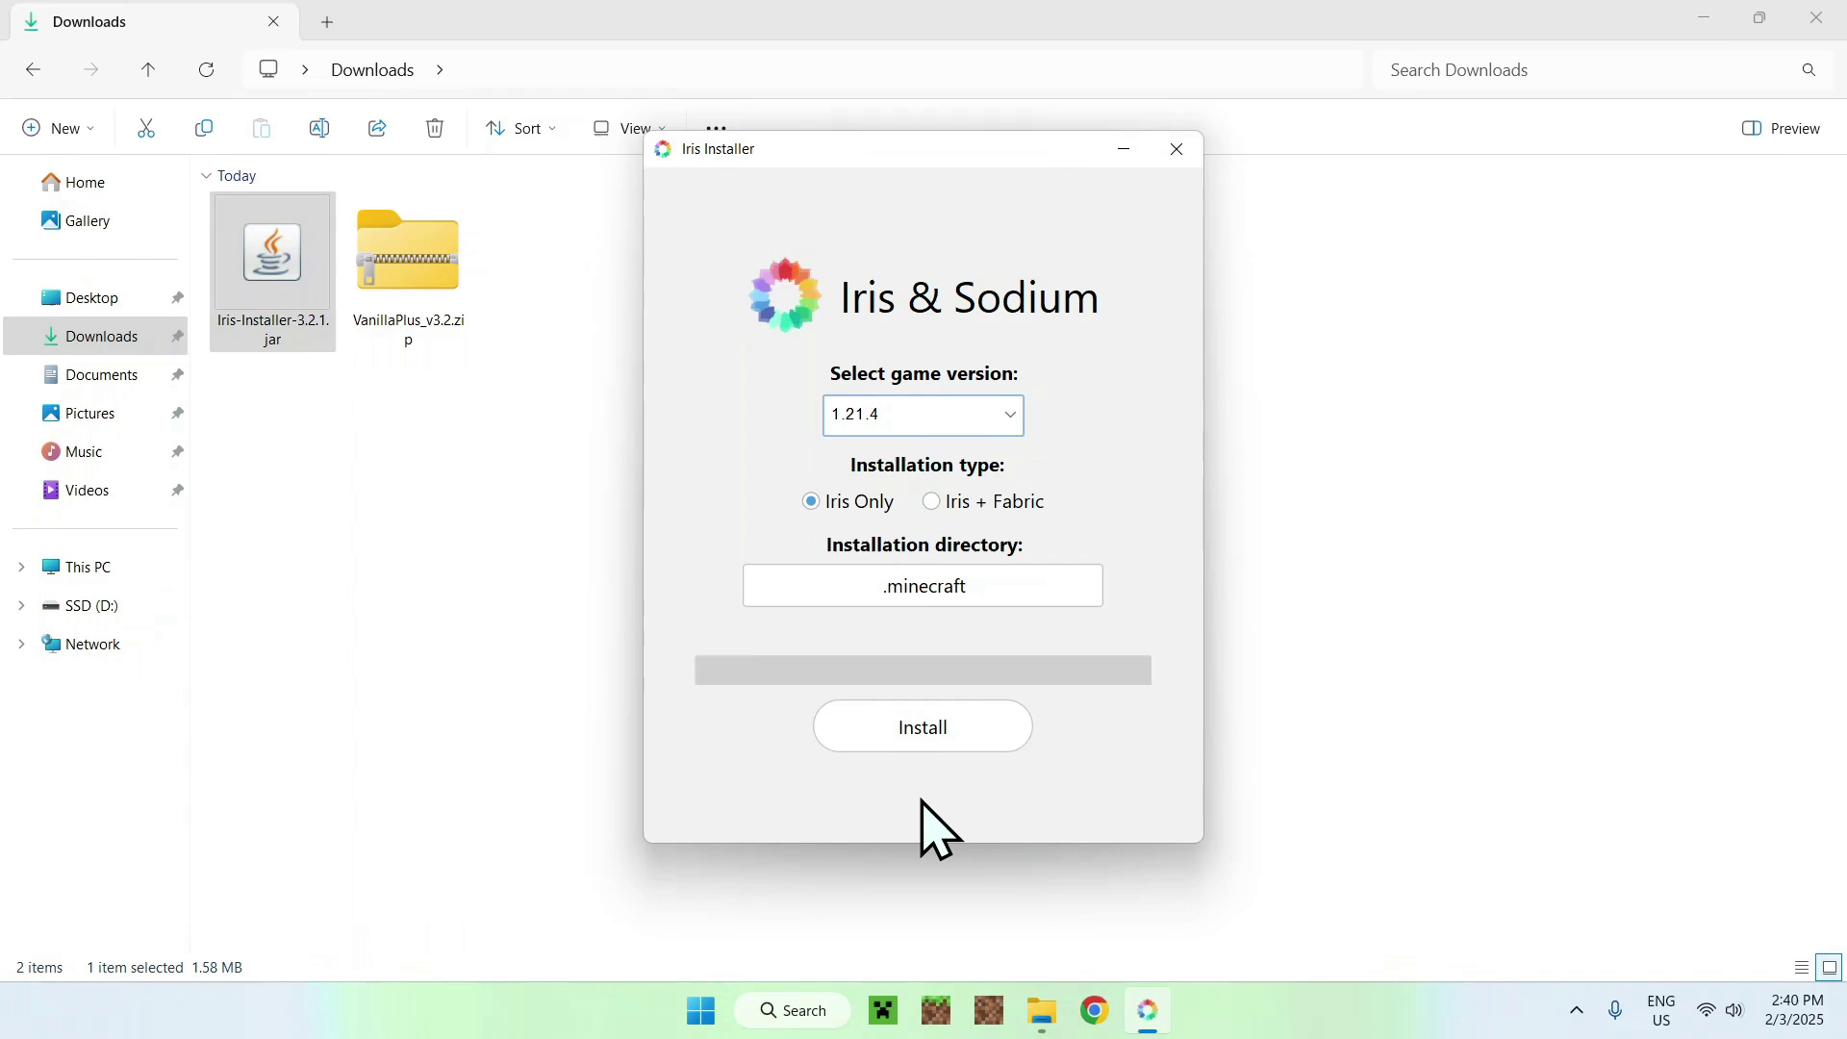
click(912, 736)
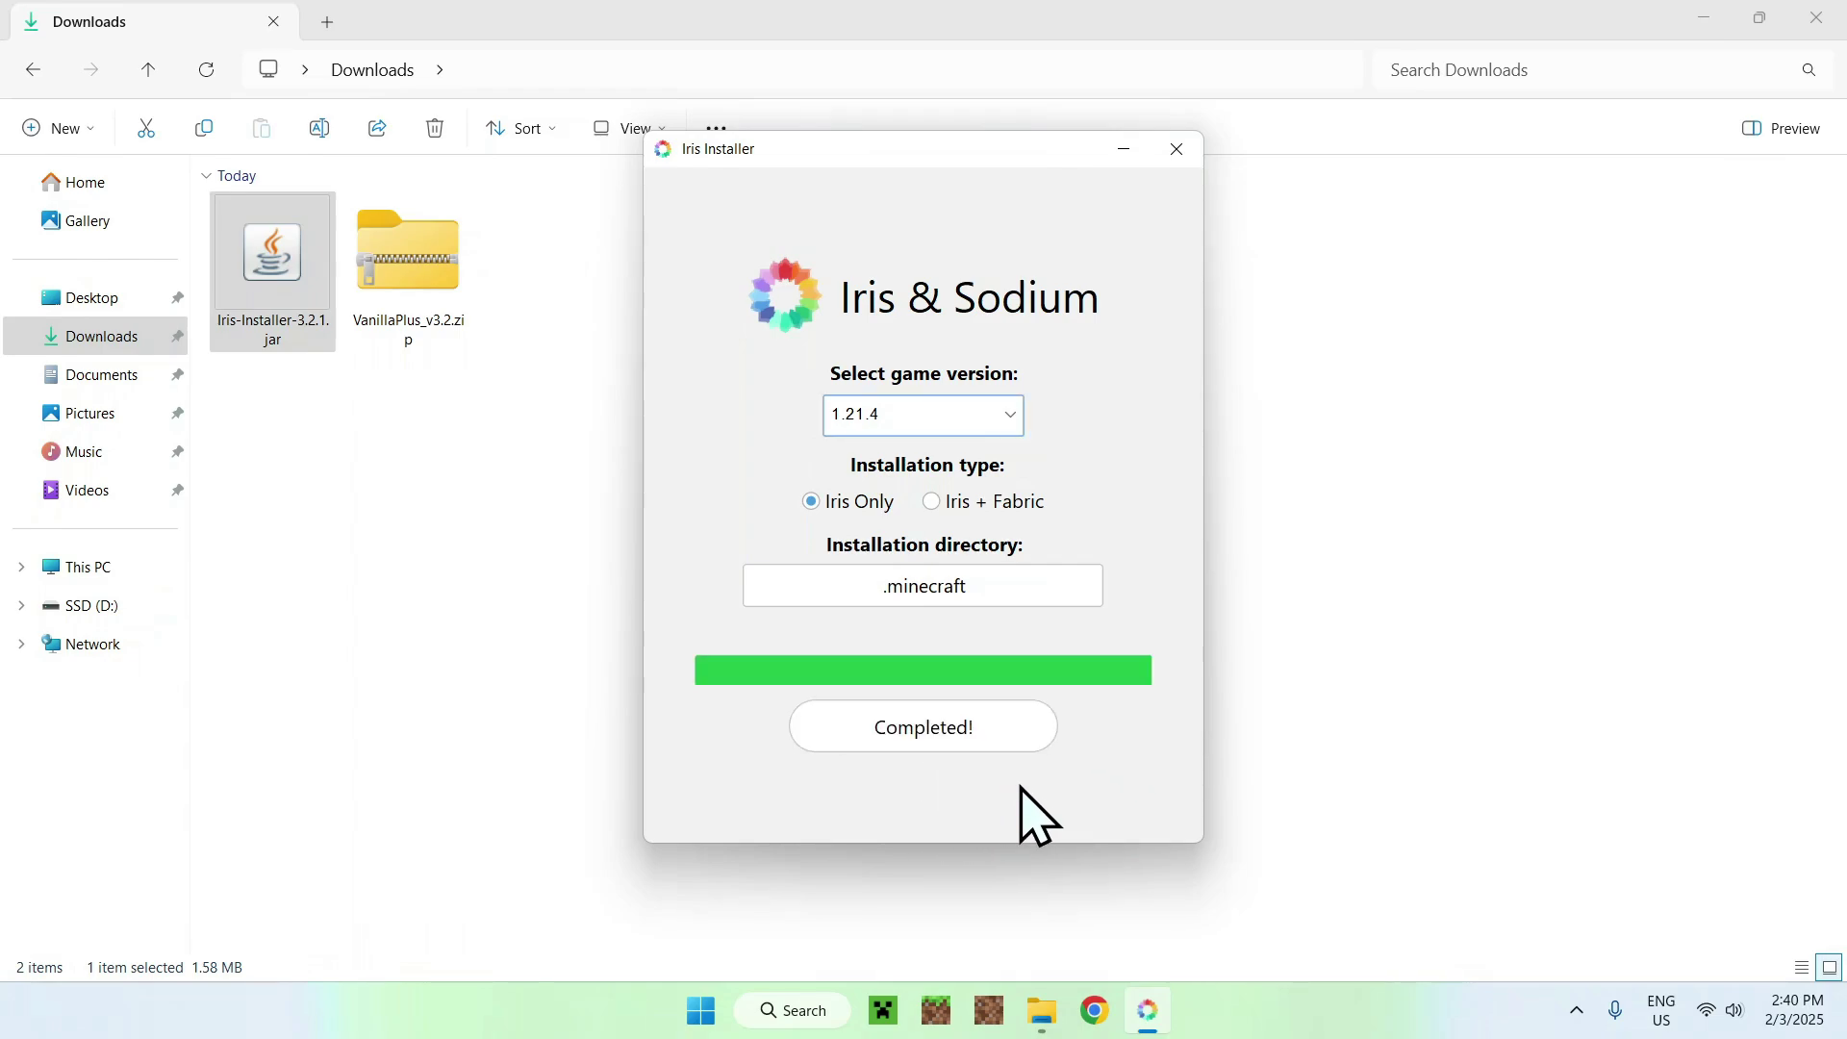
Step: Close the Iris installer and, from Minecraft Launcher, open the shaderpacks folder of the Iris & Sodium for 1.21.4 installation
click(1178, 150)
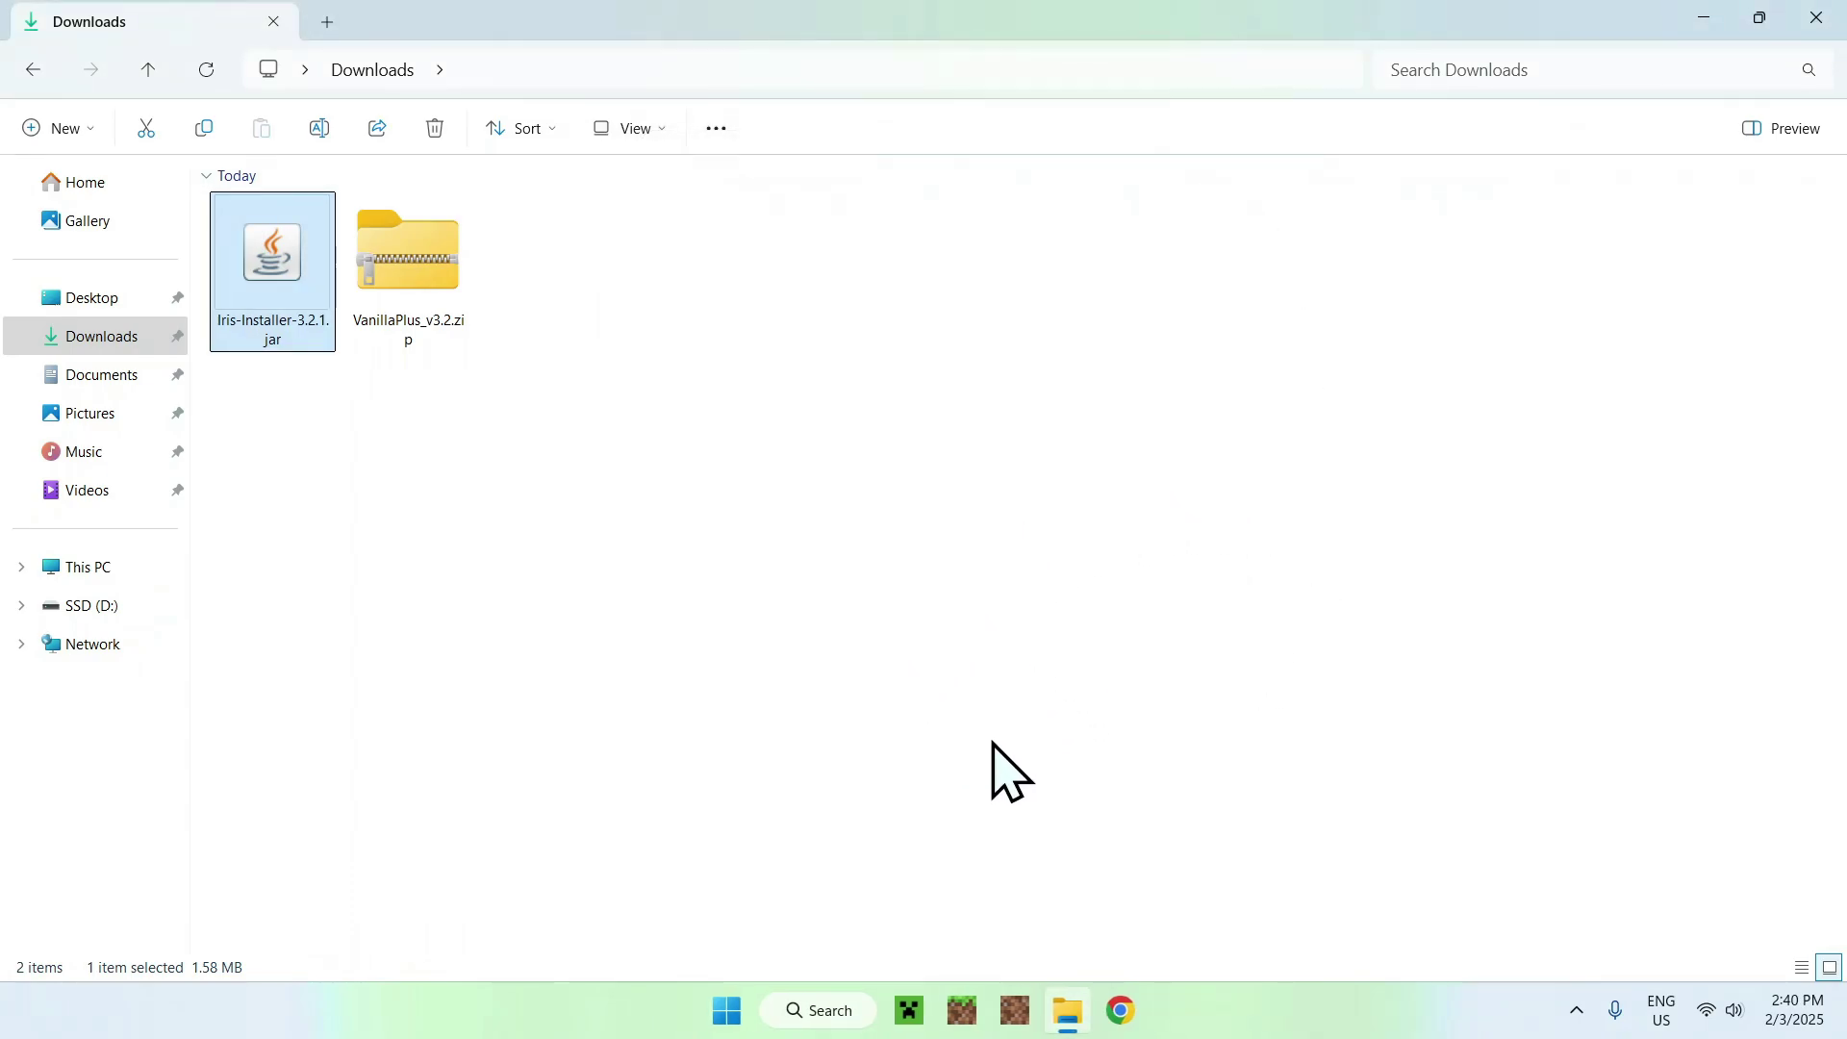
click(897, 997)
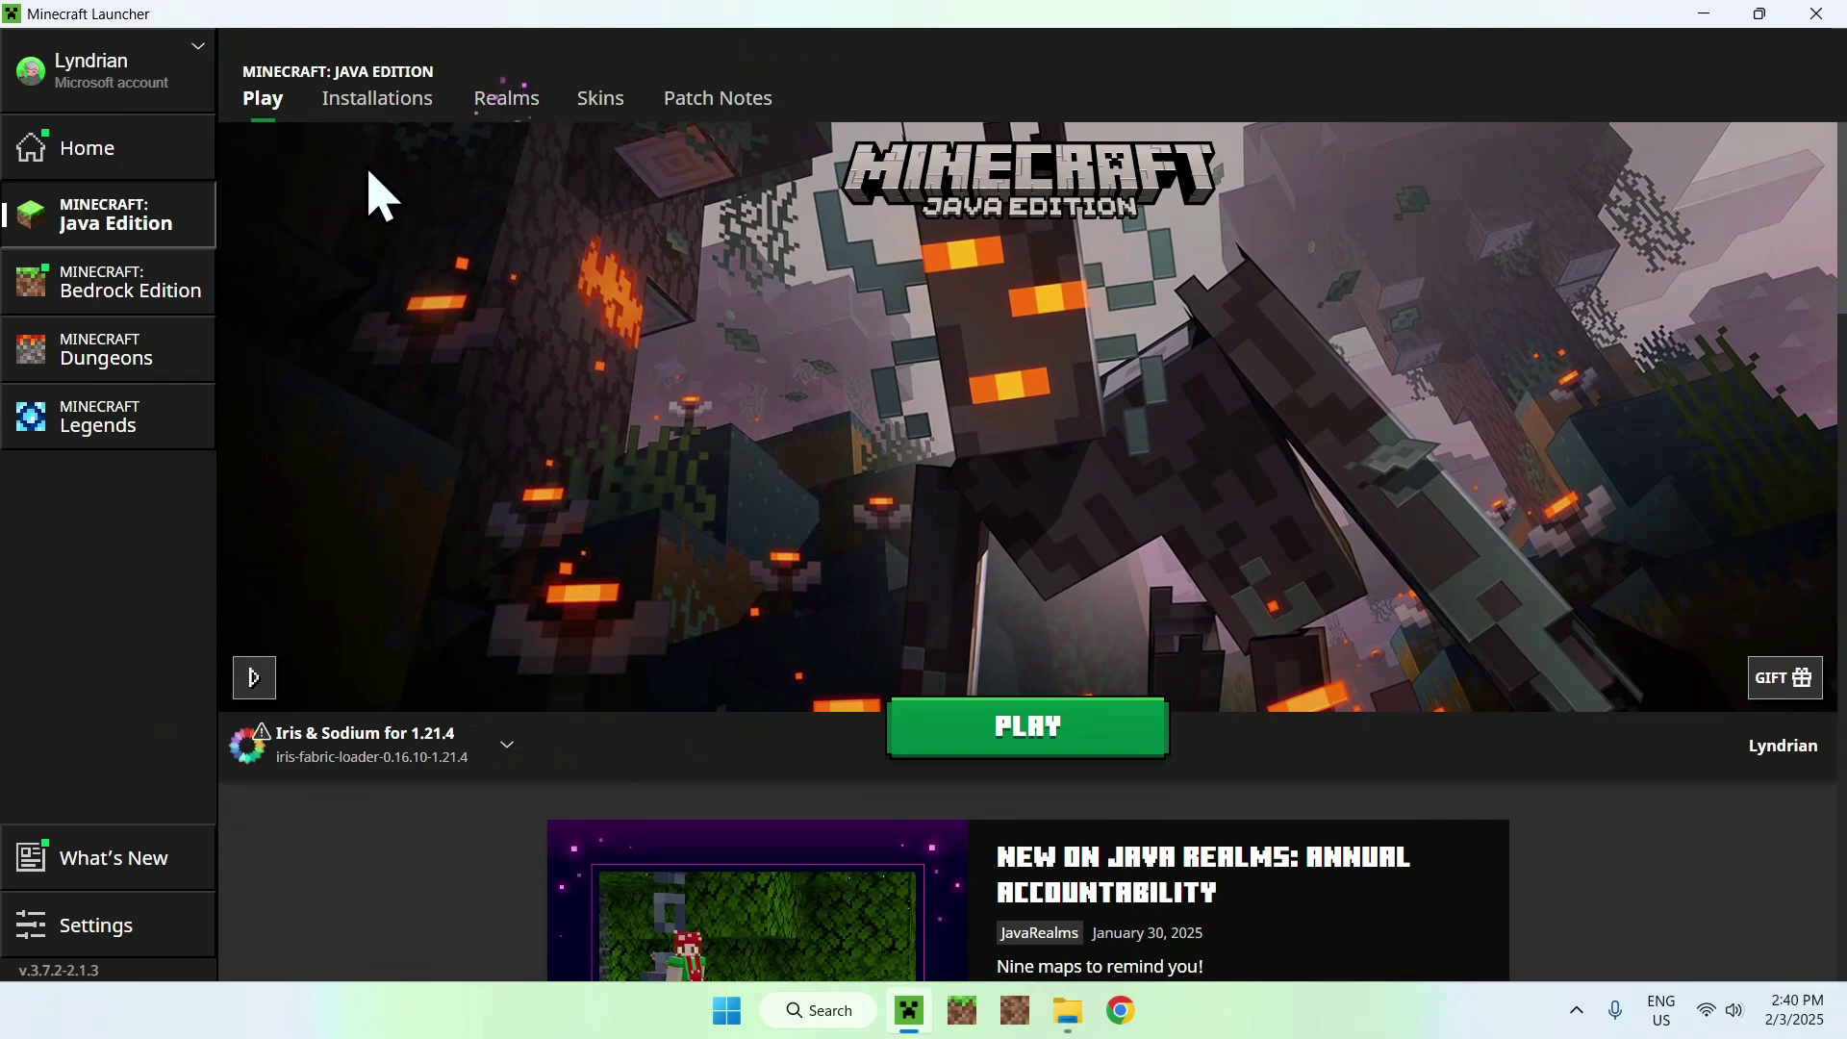
click(376, 102)
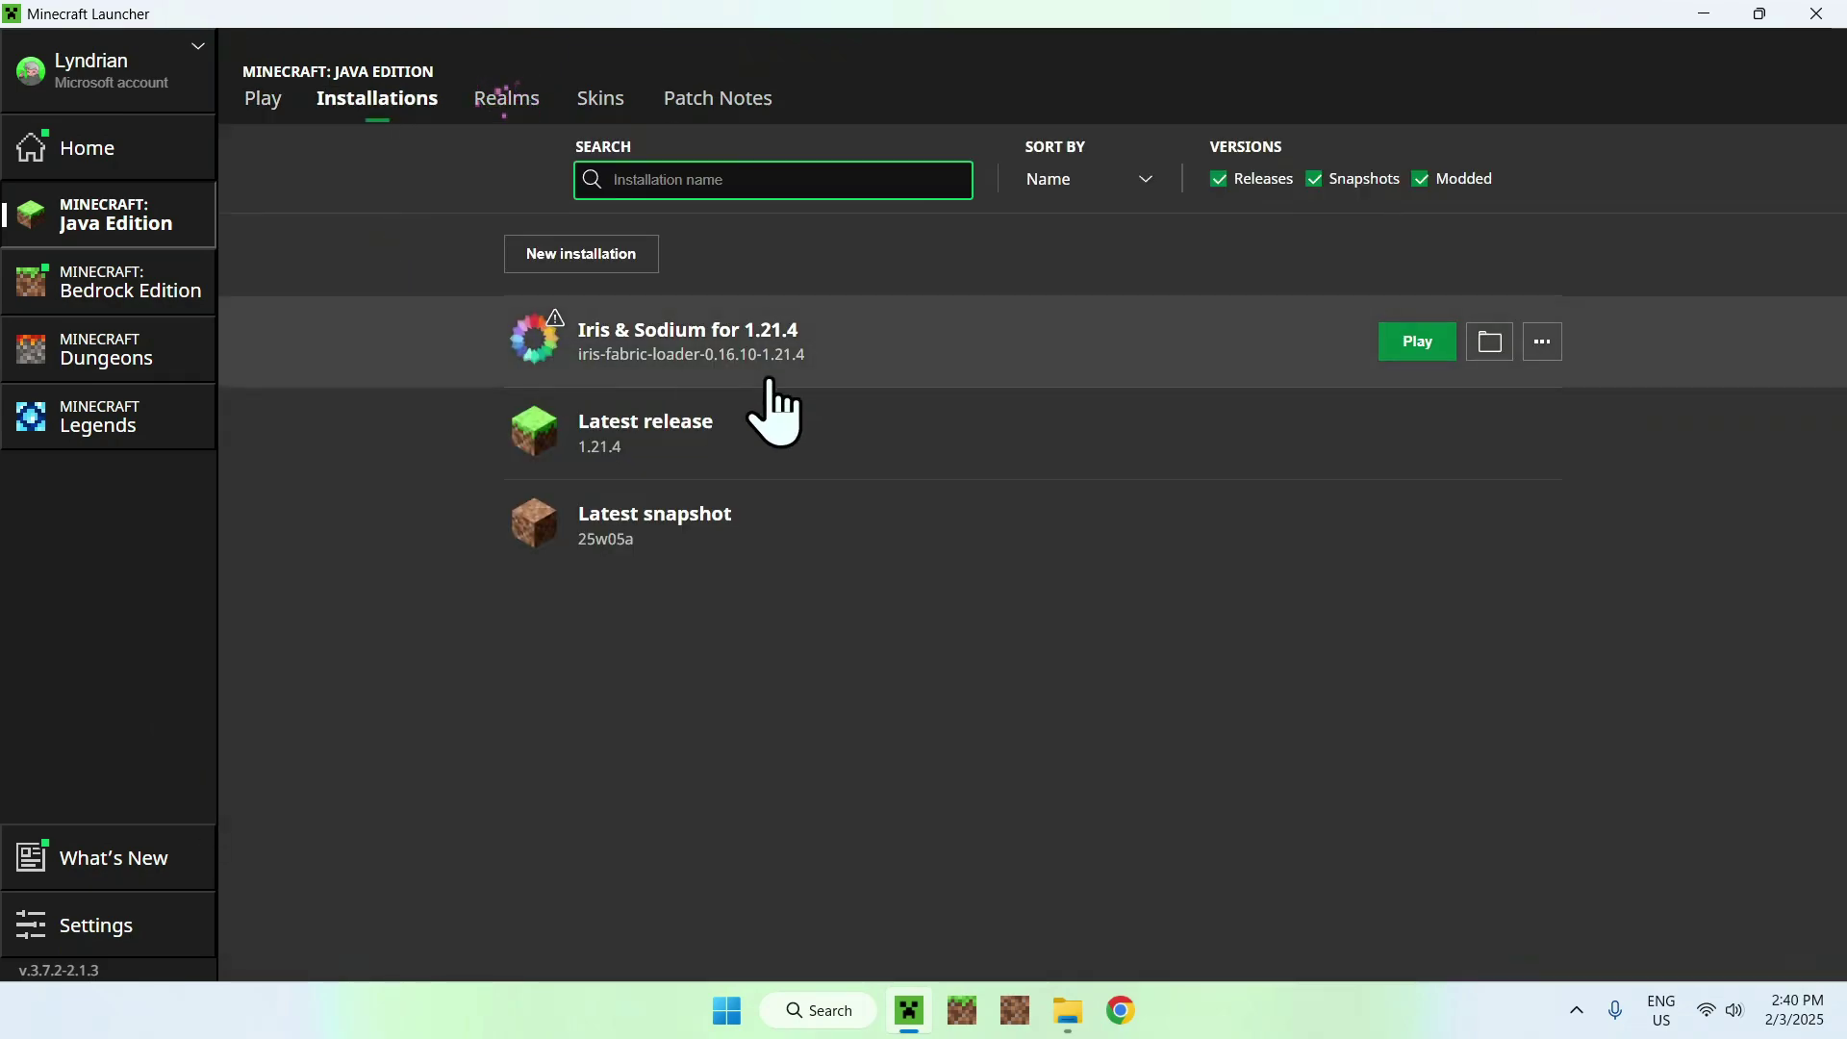
click(1487, 342)
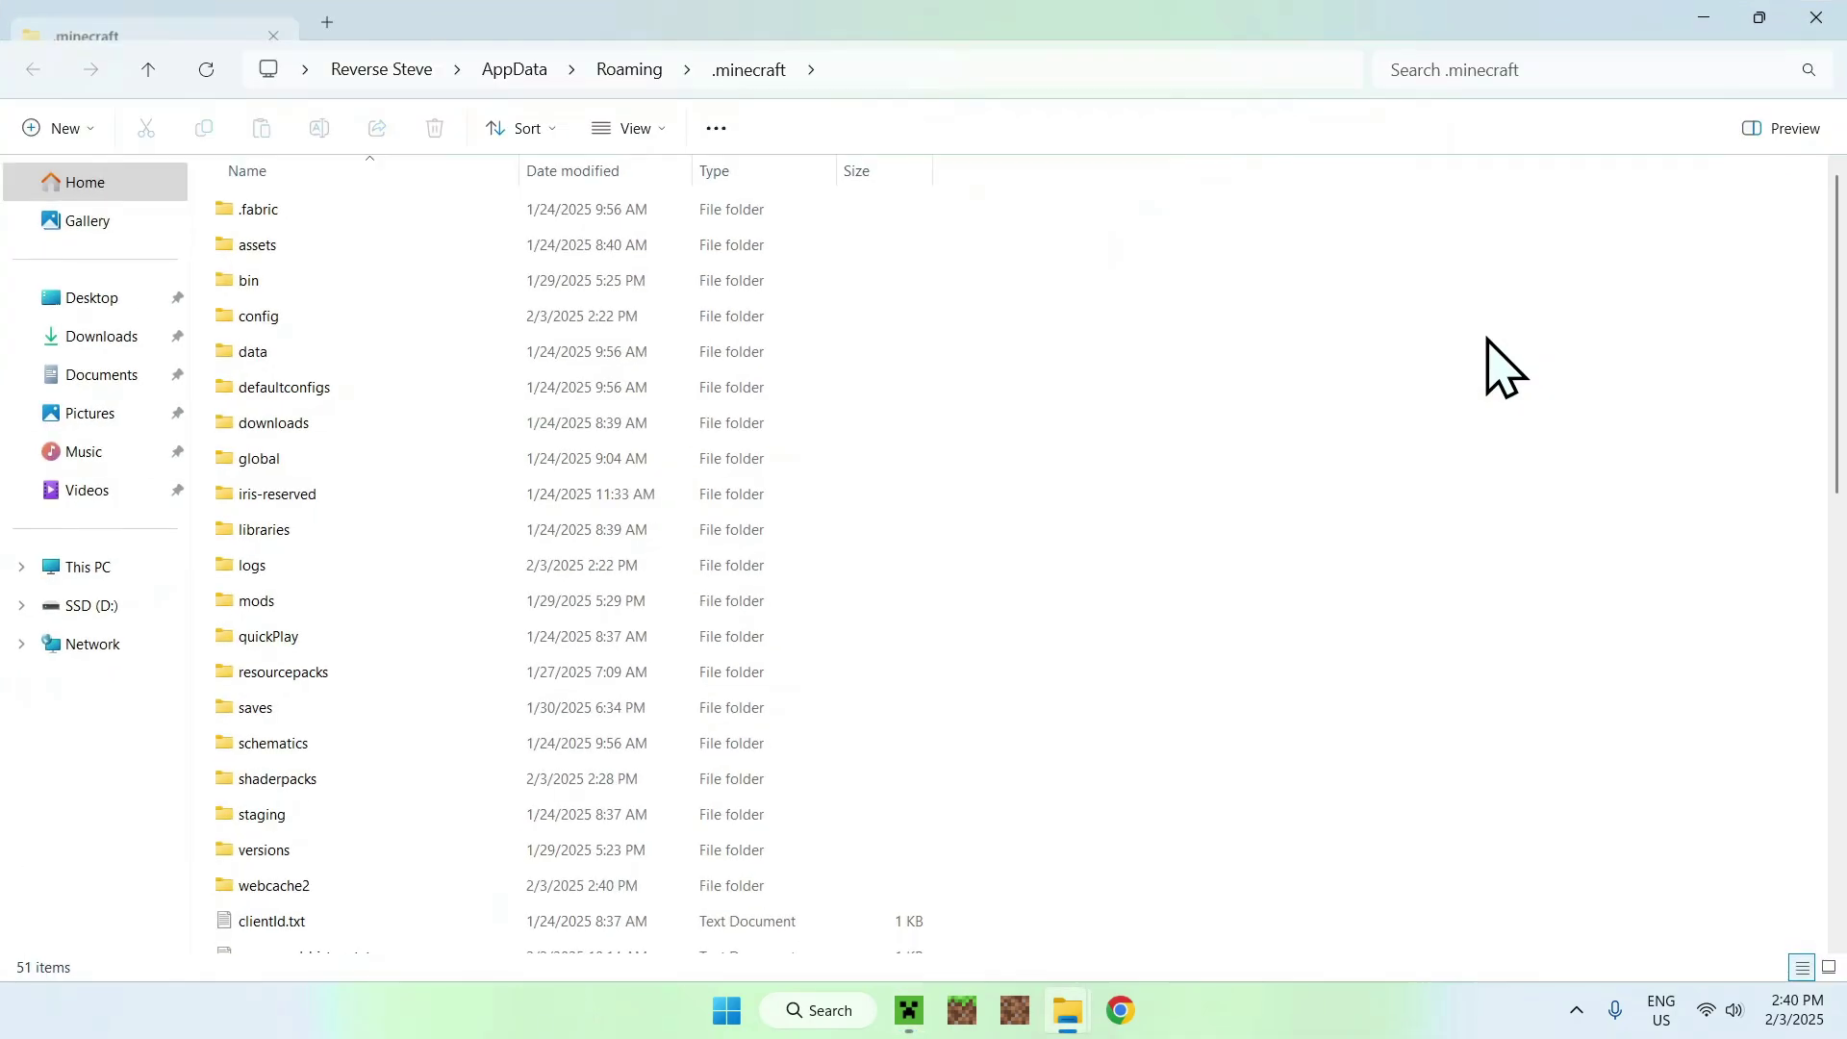
click(654, 778)
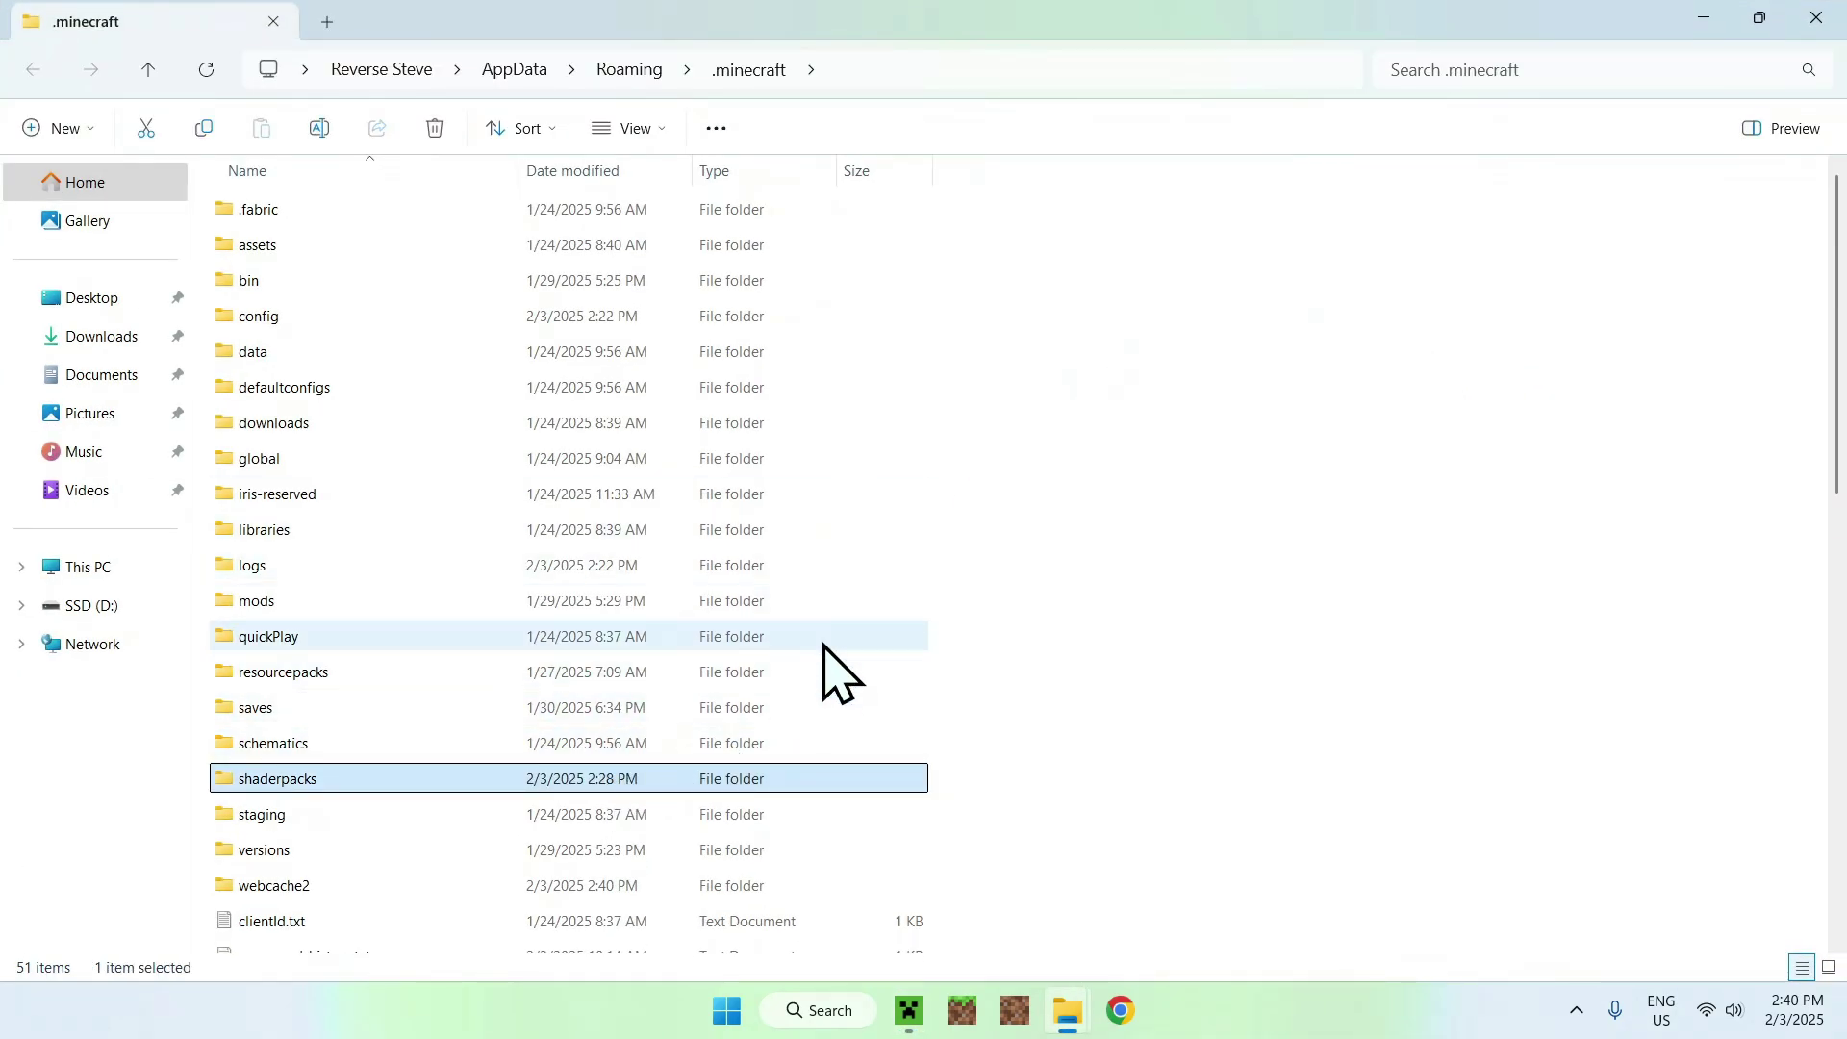
double_click(432, 779)
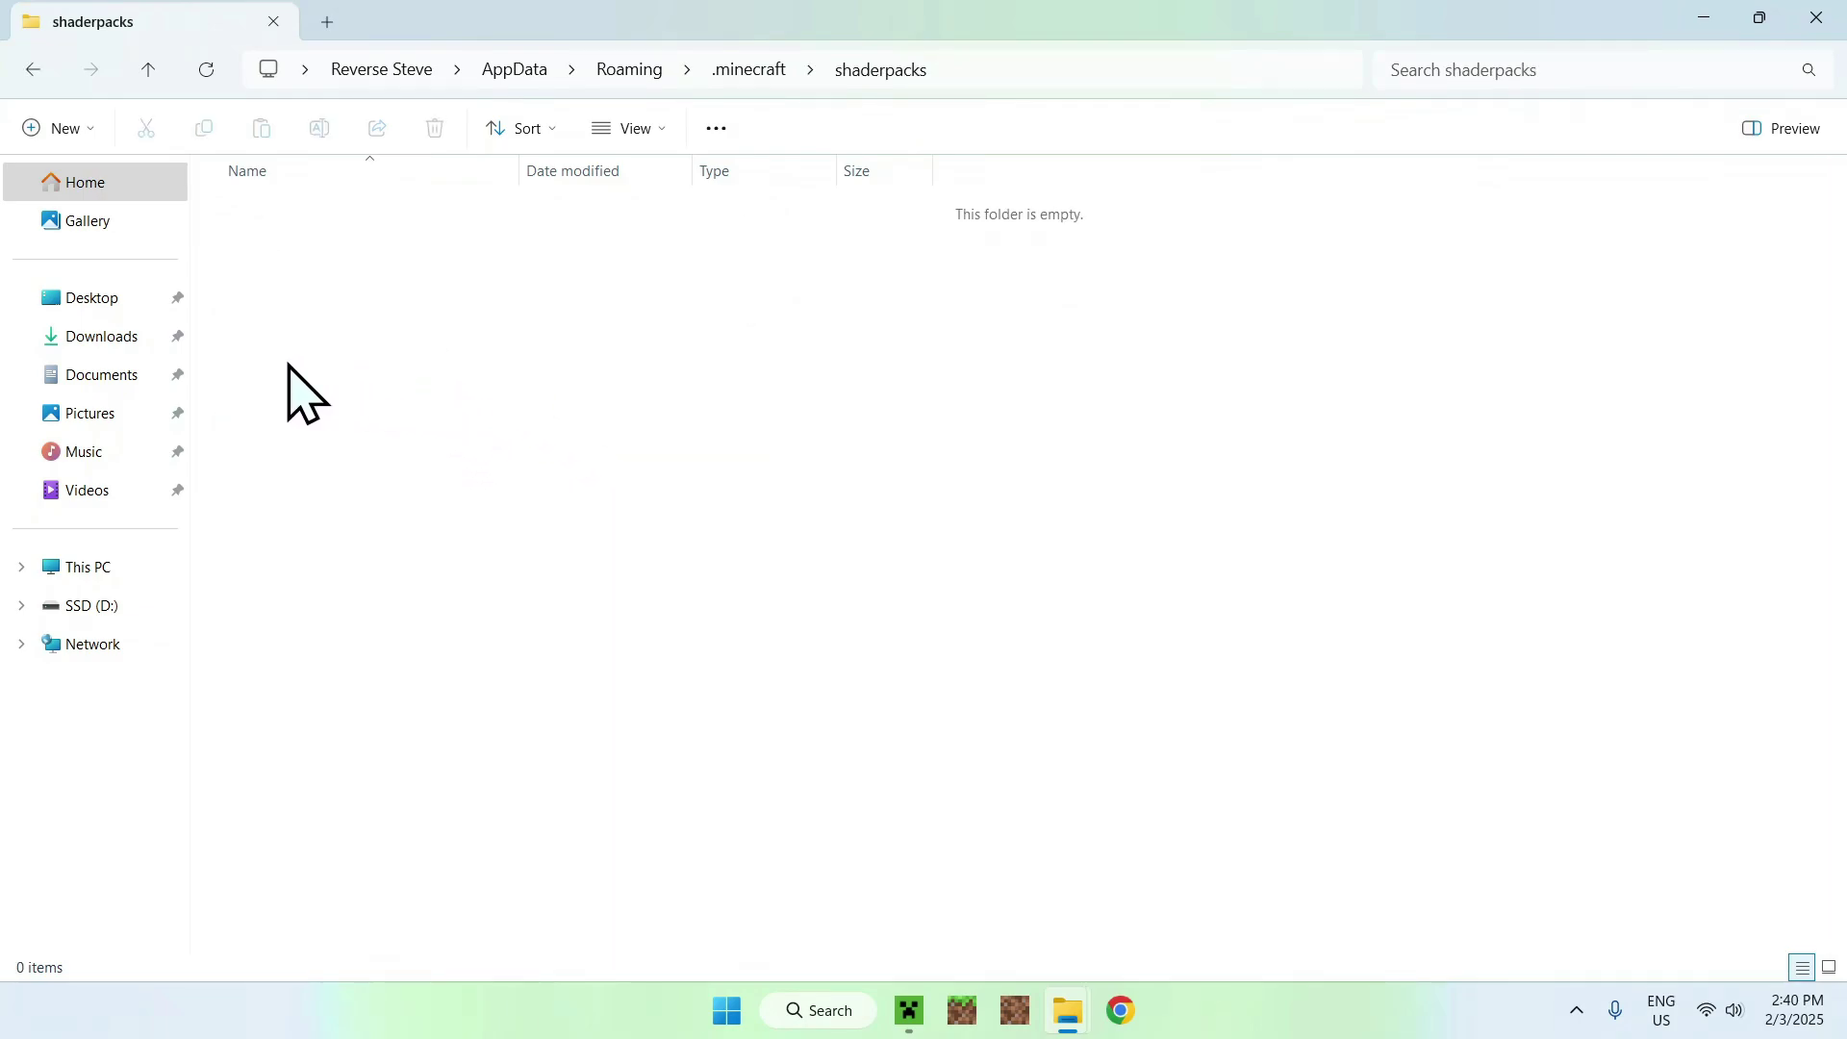
Step: Copy VanillaPlus_v3.2.zip from the Downloads folder into the .minecraft shaderpacks folder
click(101, 336)
click(439, 277)
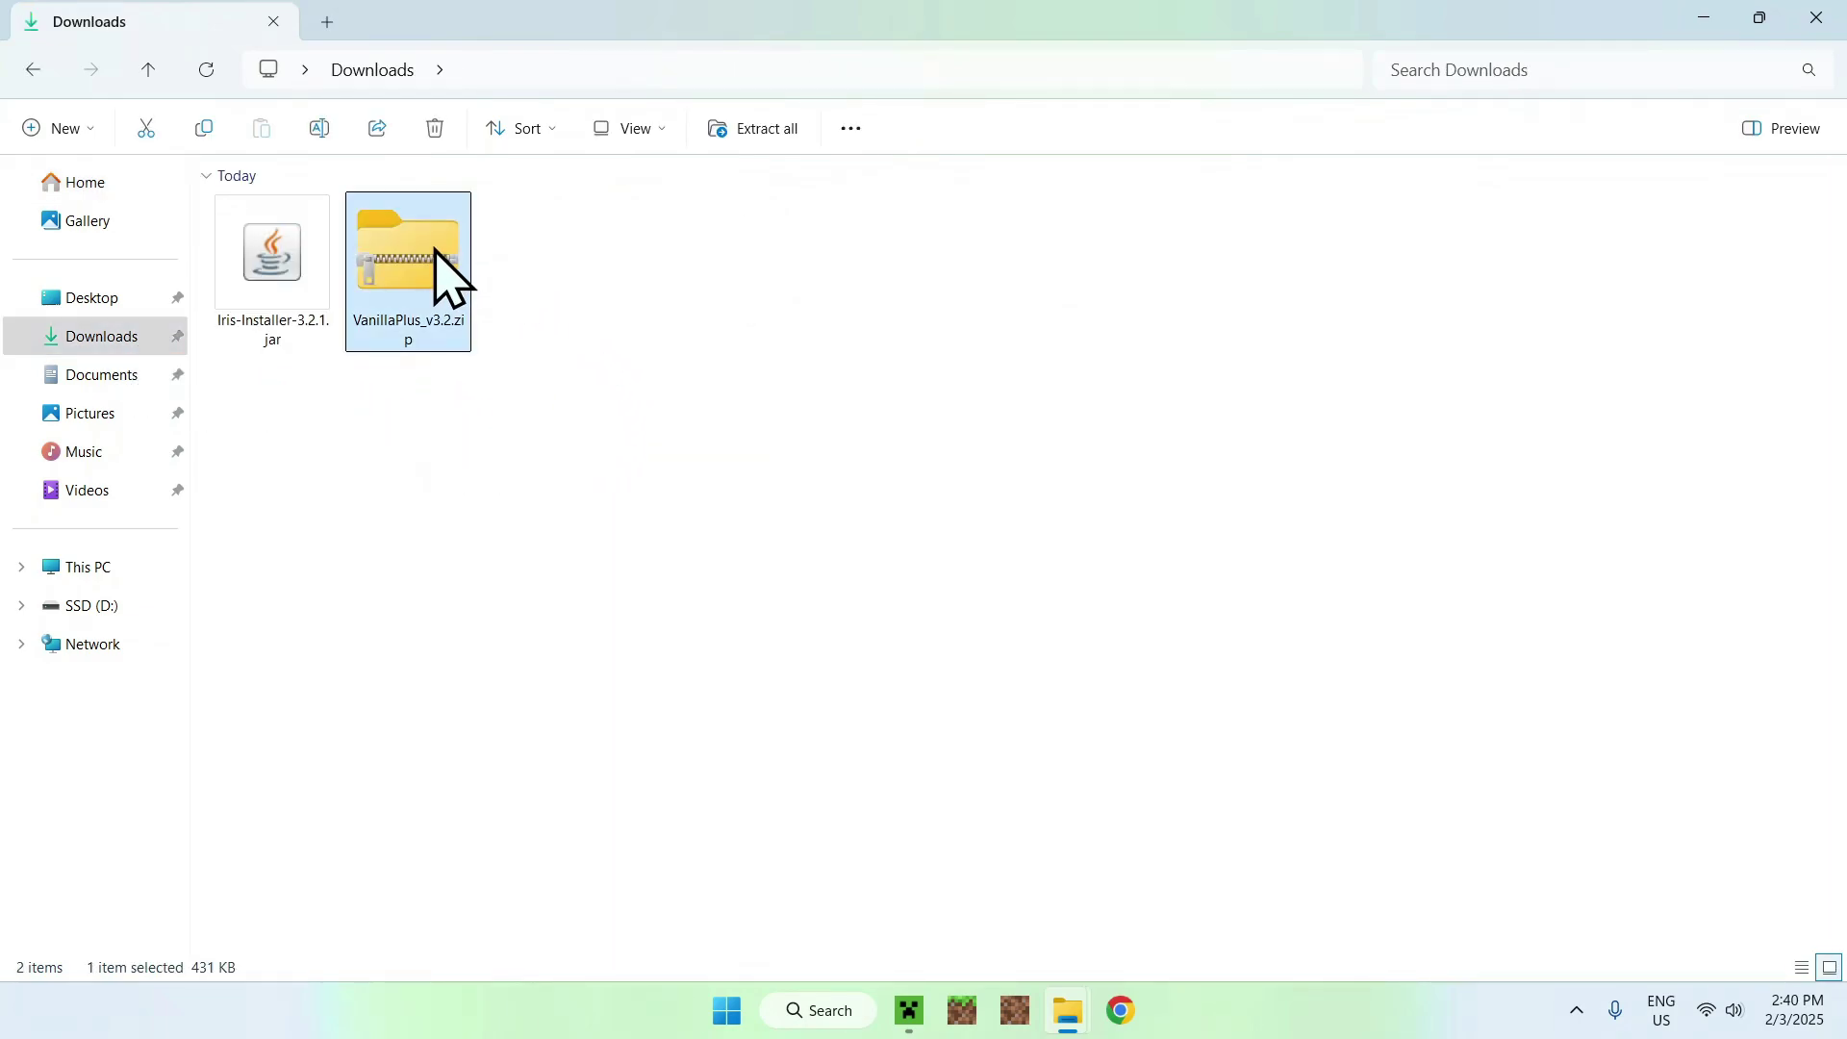
click(214, 139)
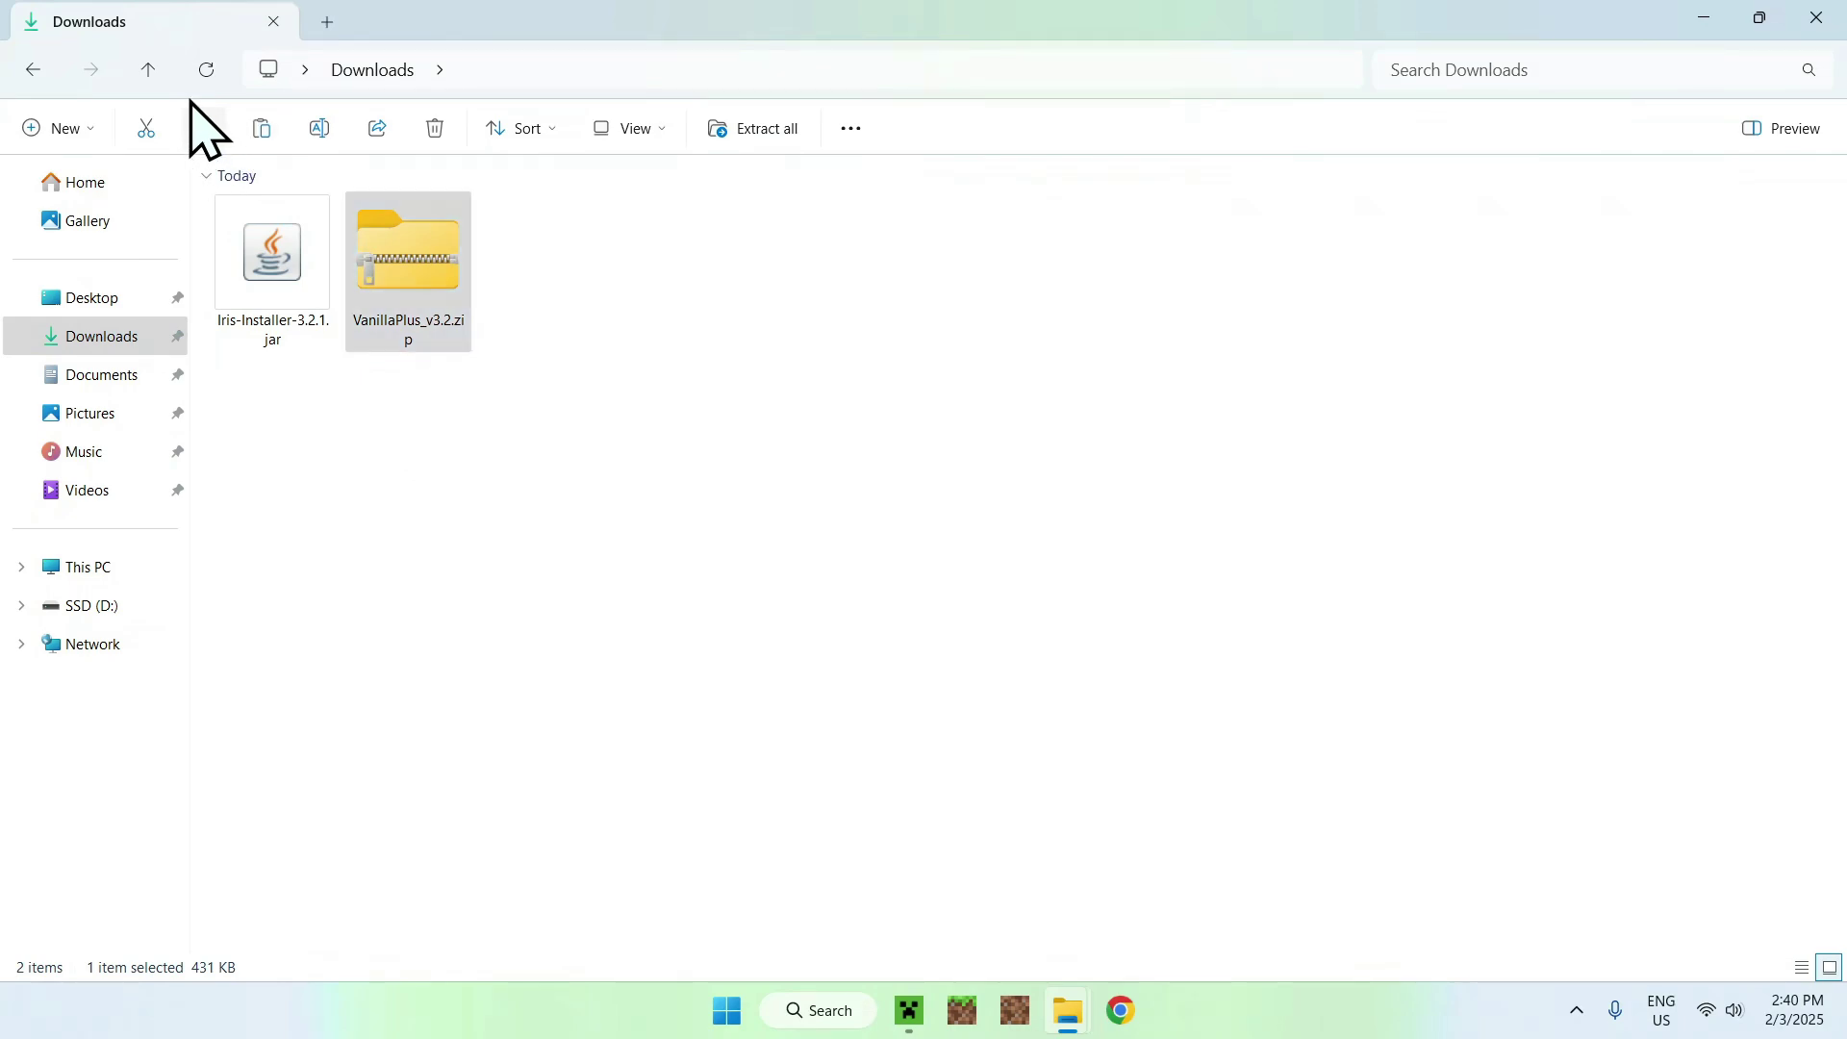
click(32, 69)
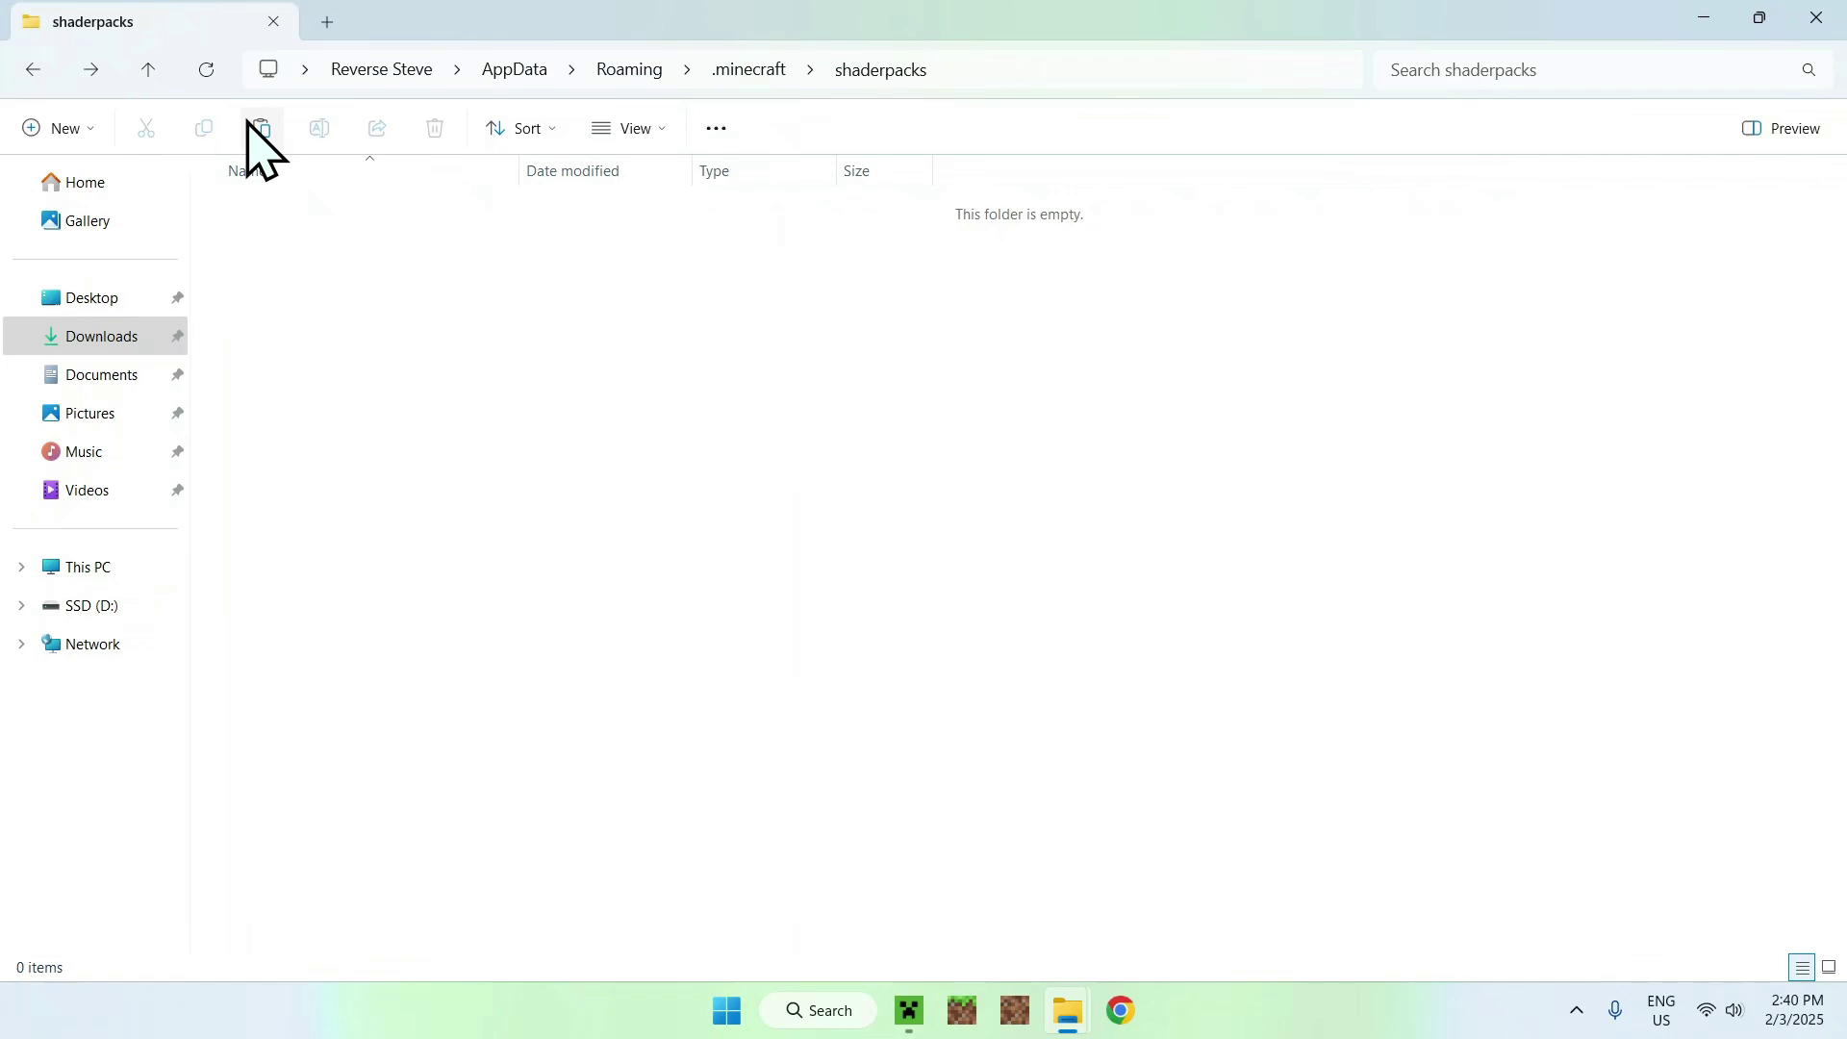
click(261, 129)
click(453, 341)
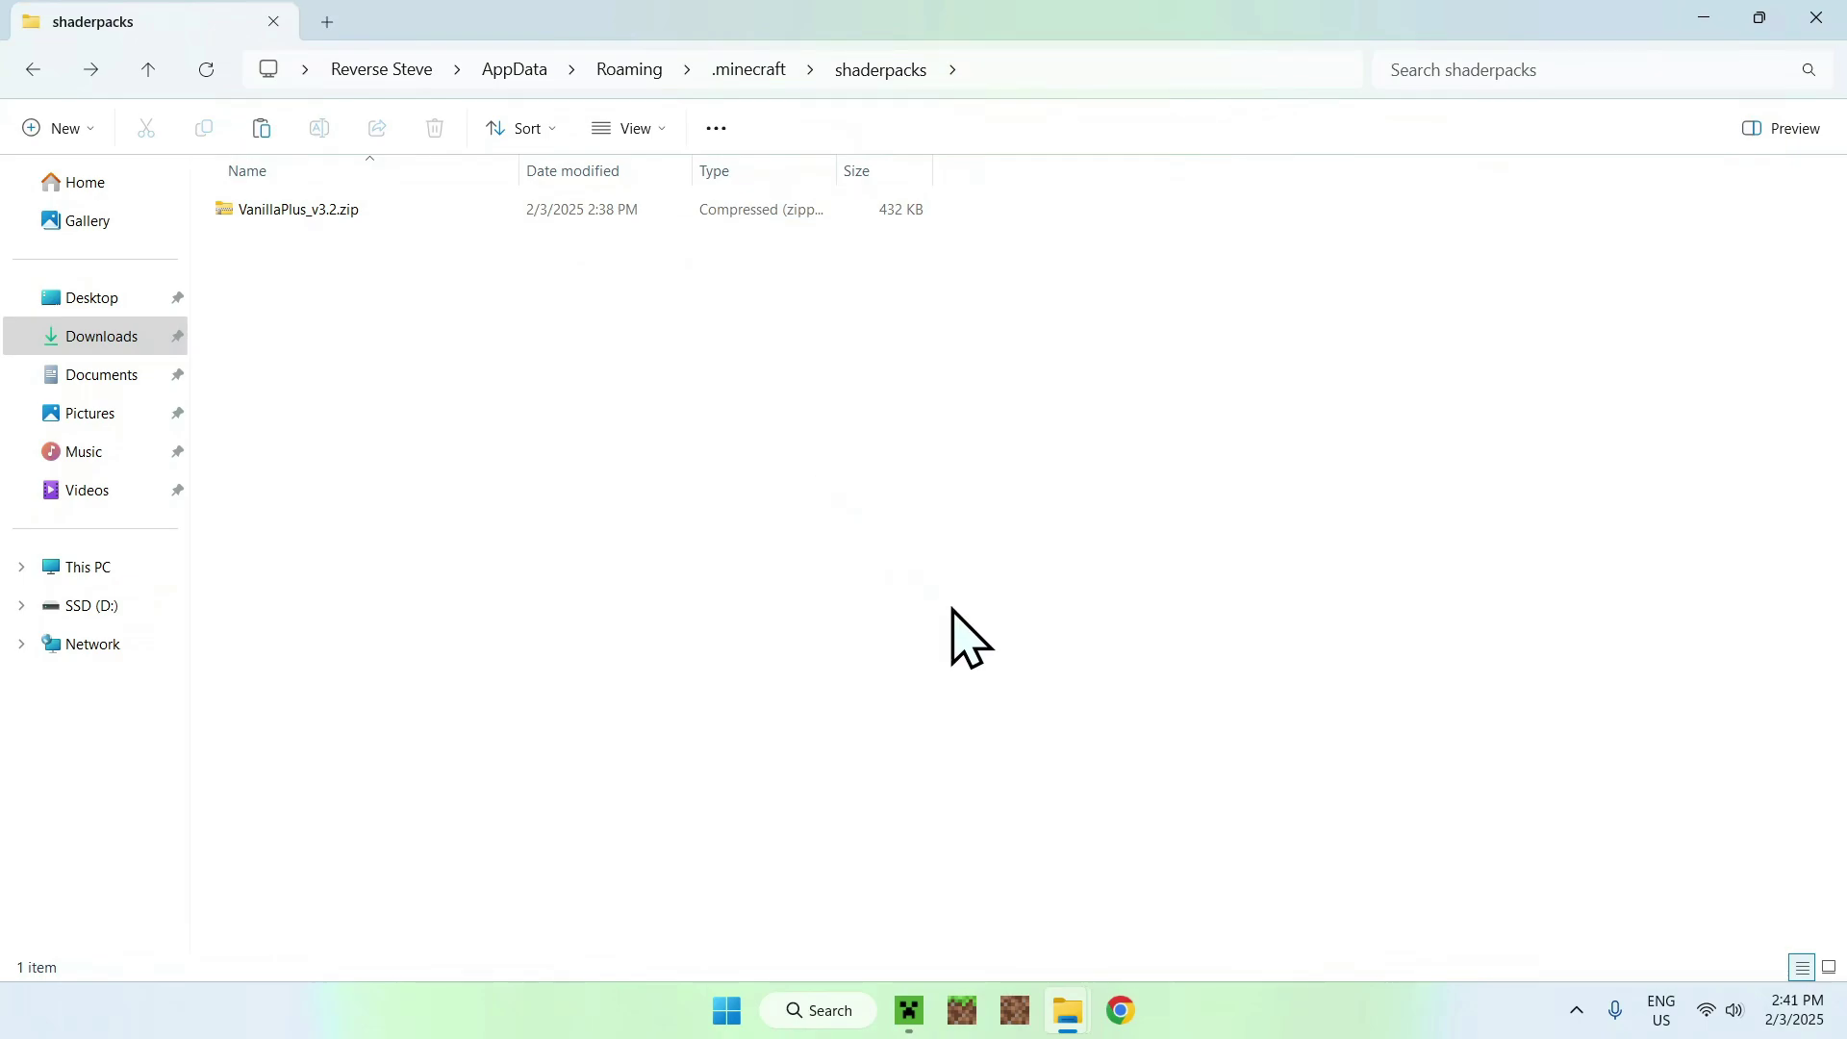
Step: Launch the Iris & Sodium for 1.21.4 installation from Minecraft Launcher in a maximized window and load an existing singleplayer world
click(909, 1008)
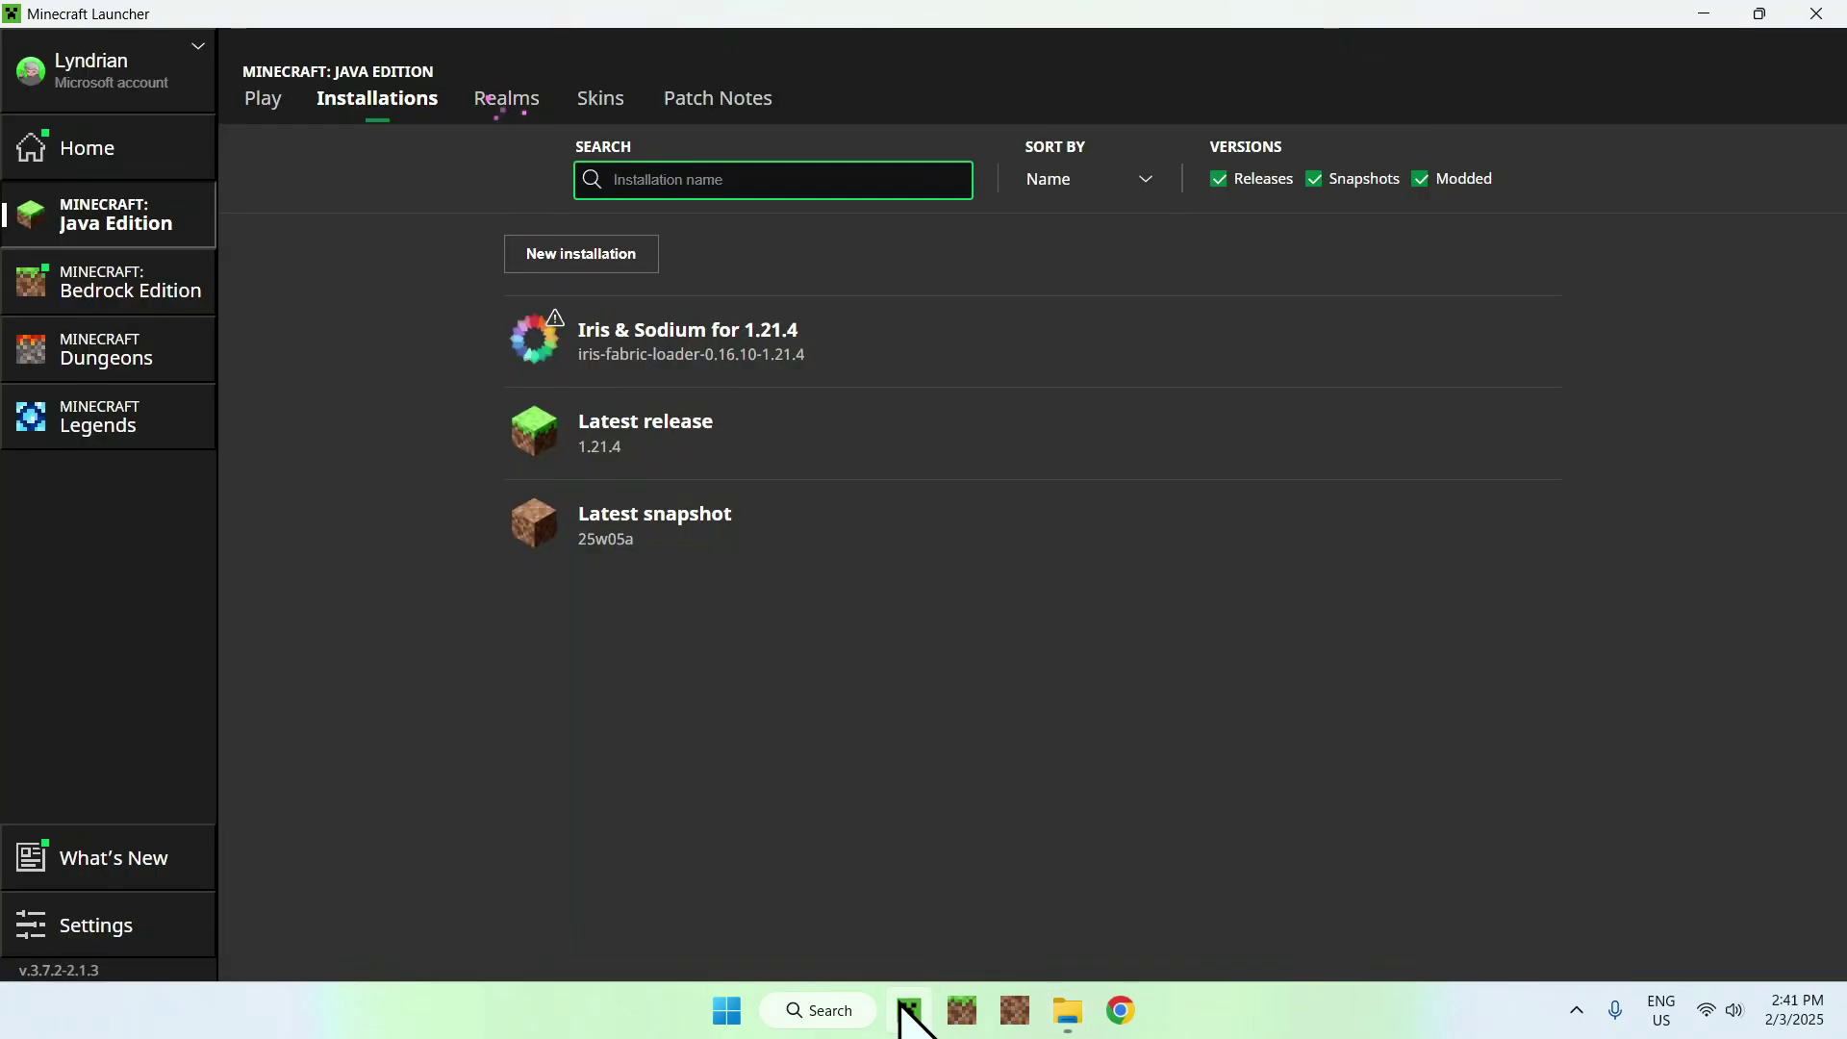
click(263, 100)
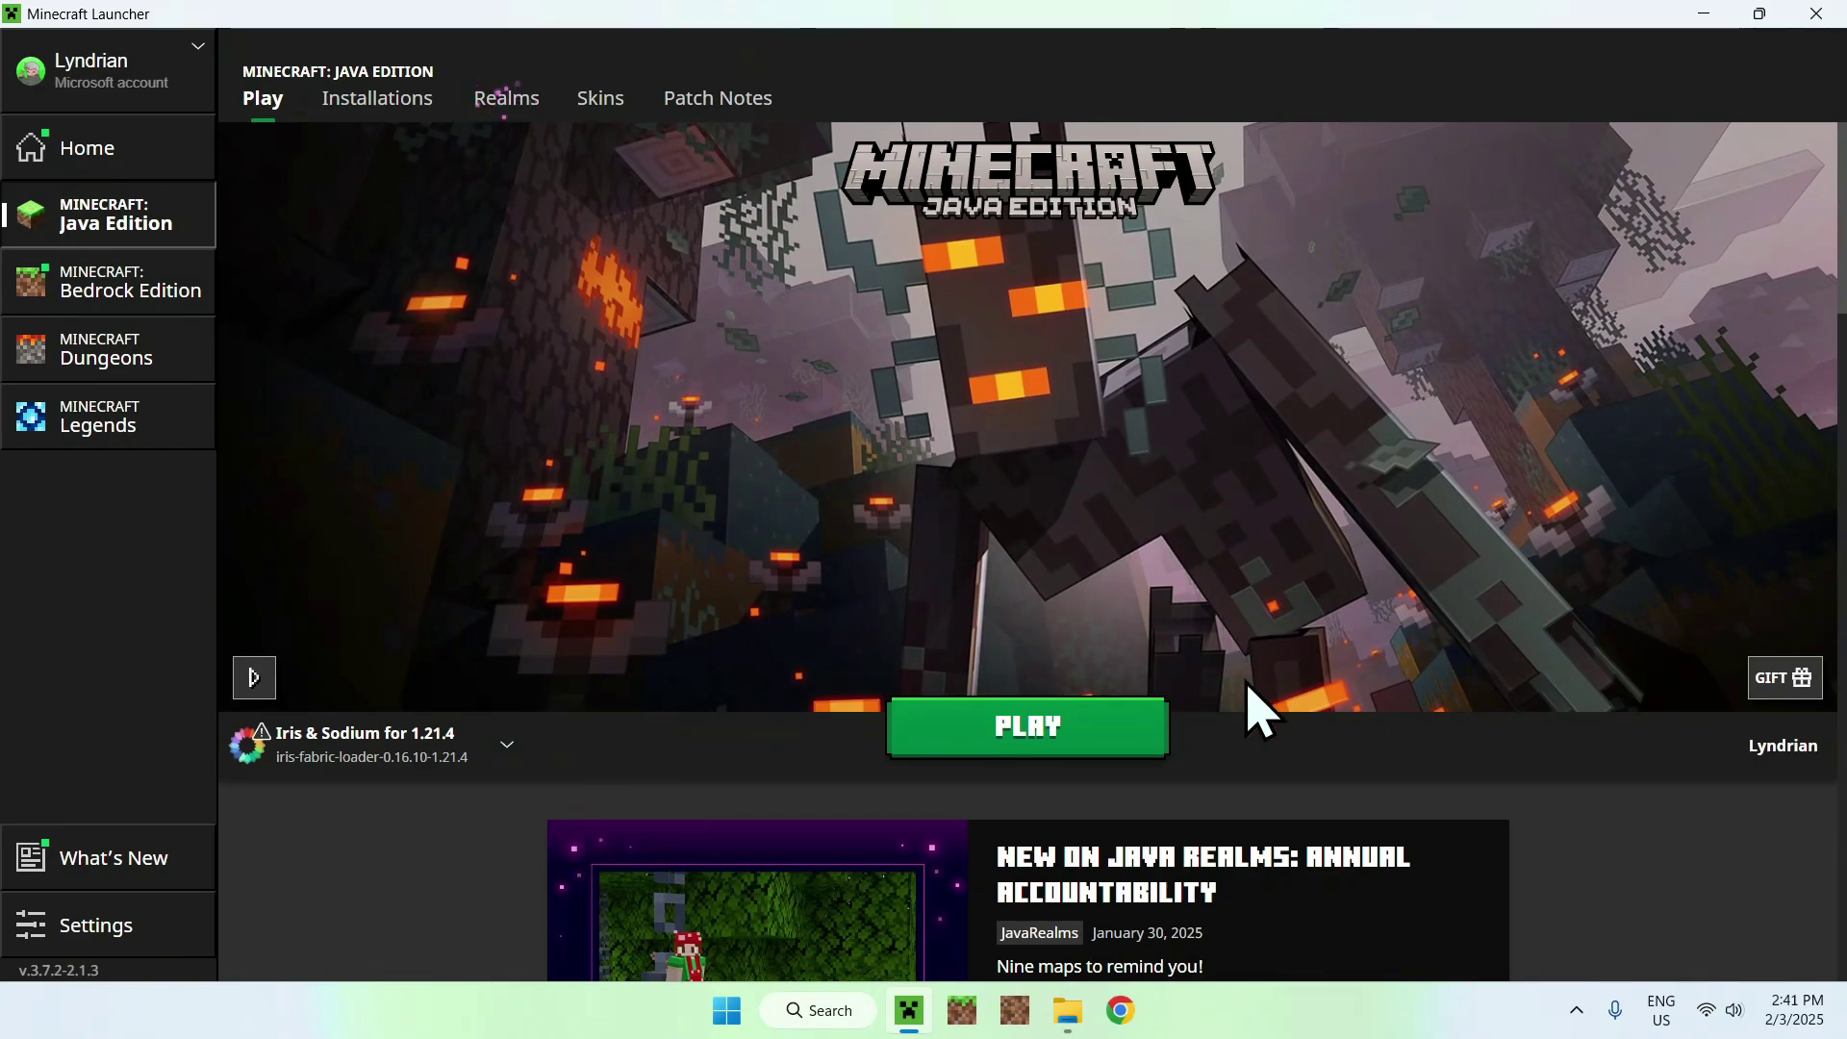
click(1021, 736)
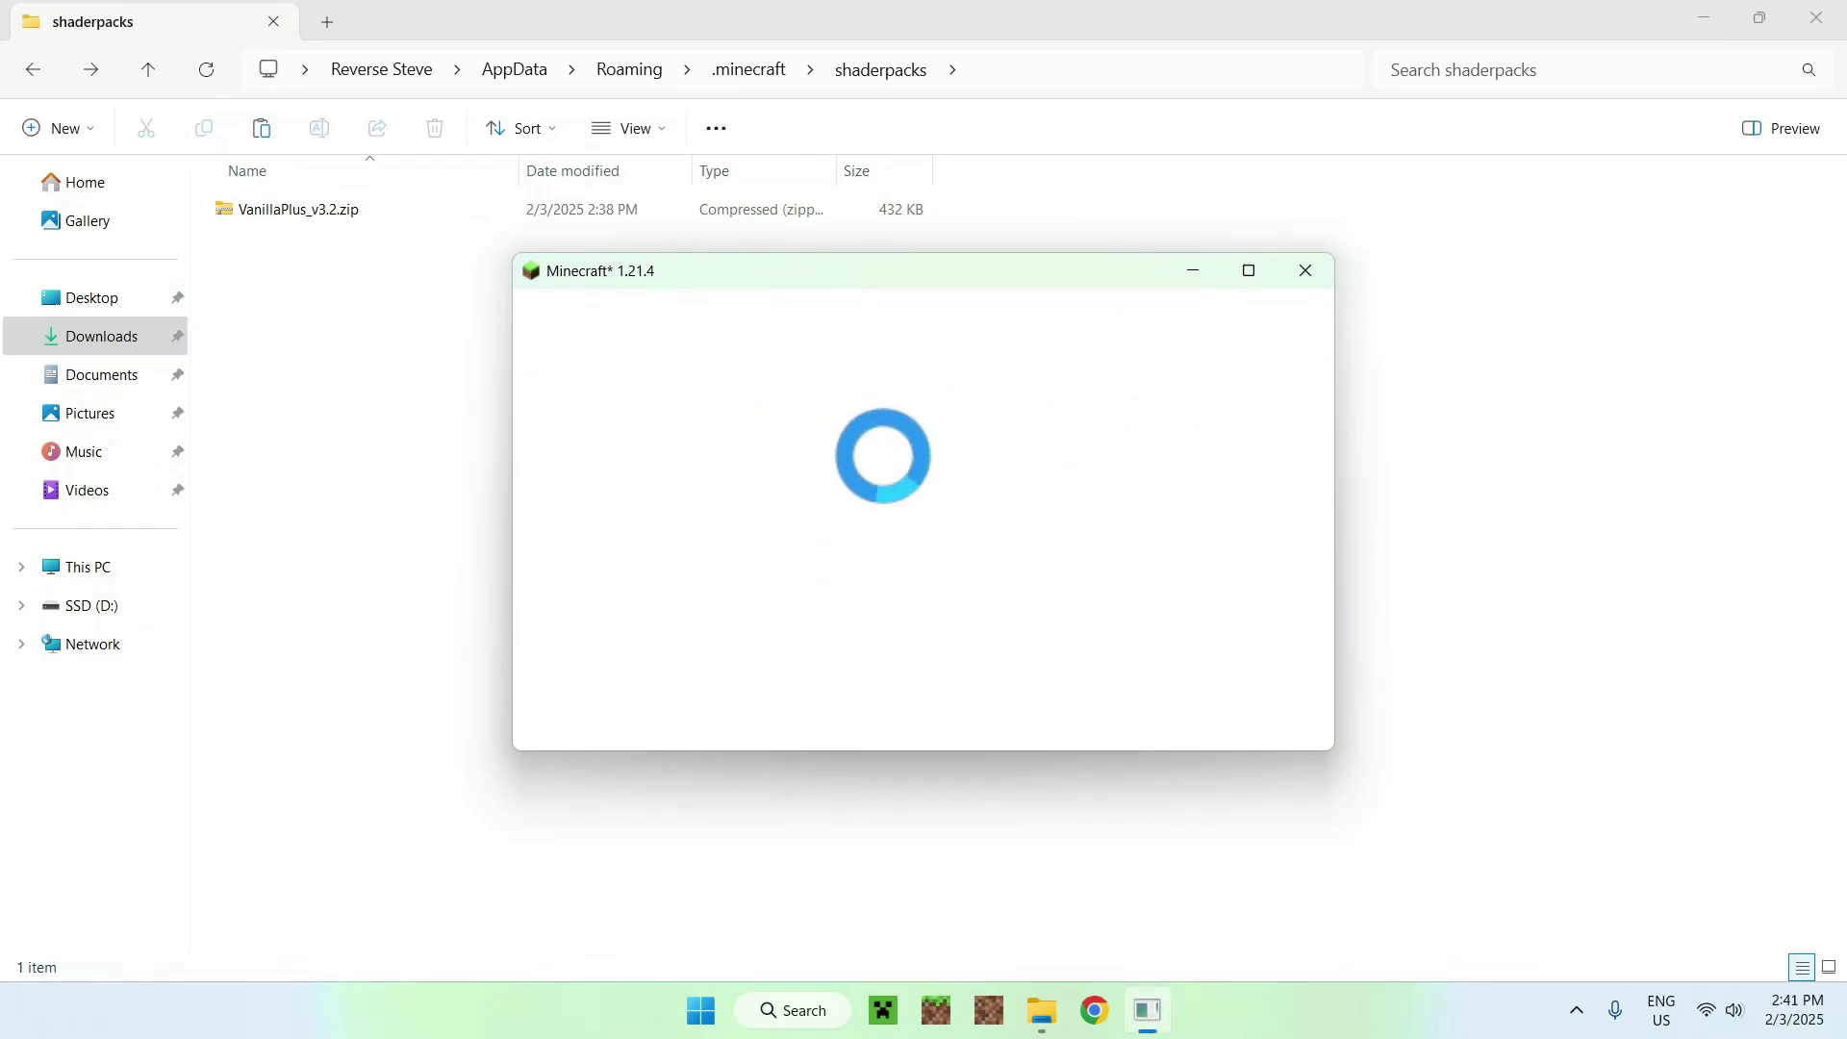
click(1250, 272)
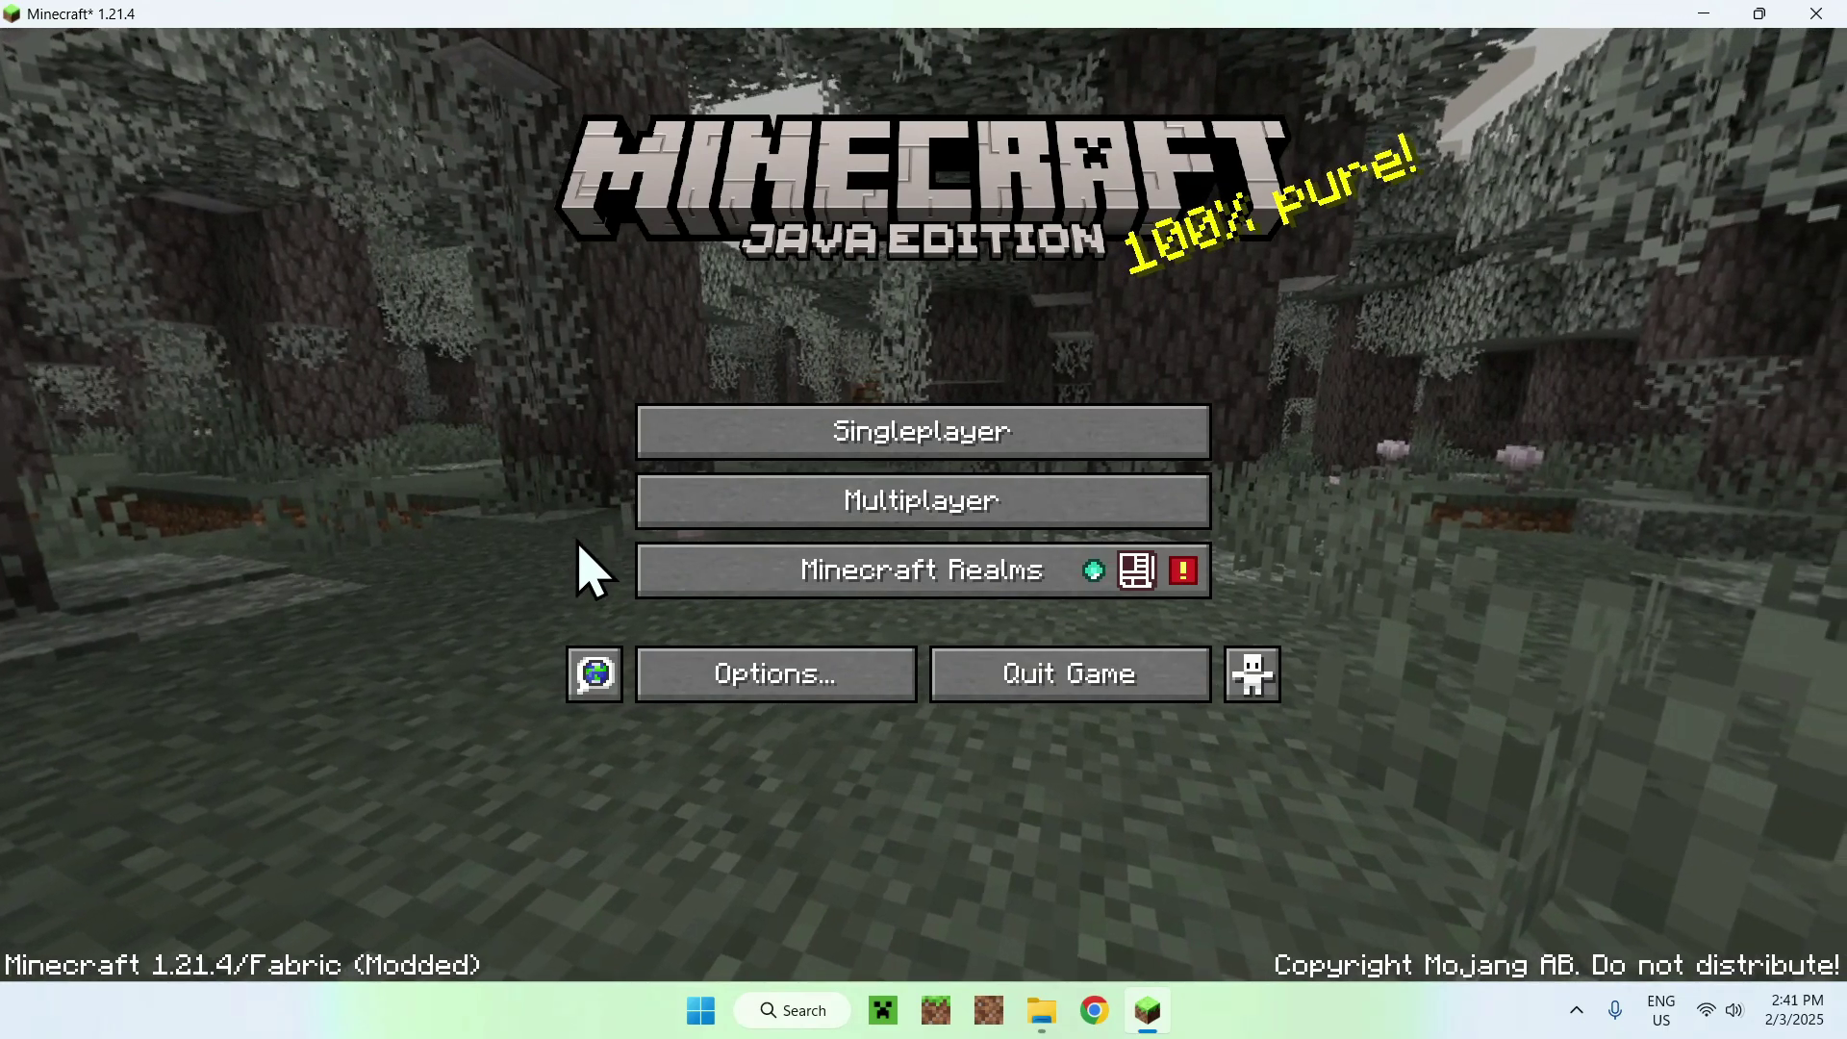
click(927, 428)
double_click(796, 371)
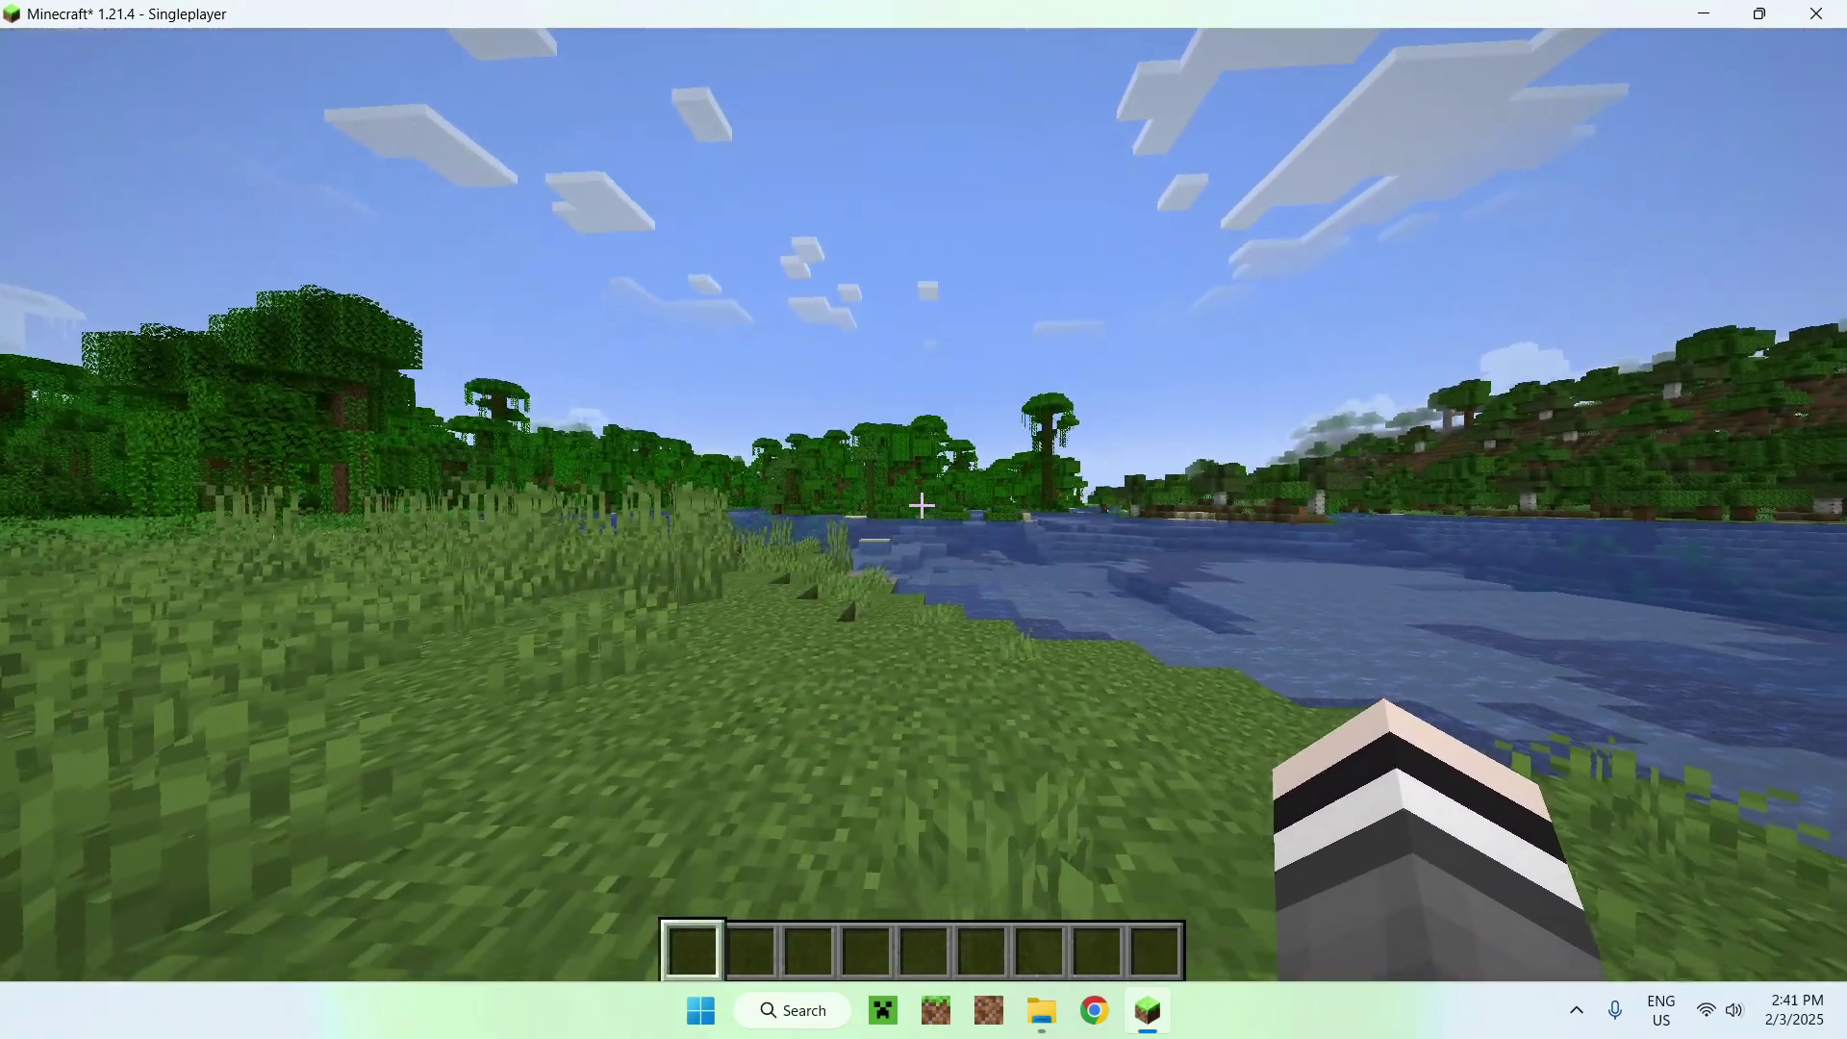
Step: Apply the VanillaPlus_v3.2.zip shader pack in the video settings and return to the game
key(Escape)
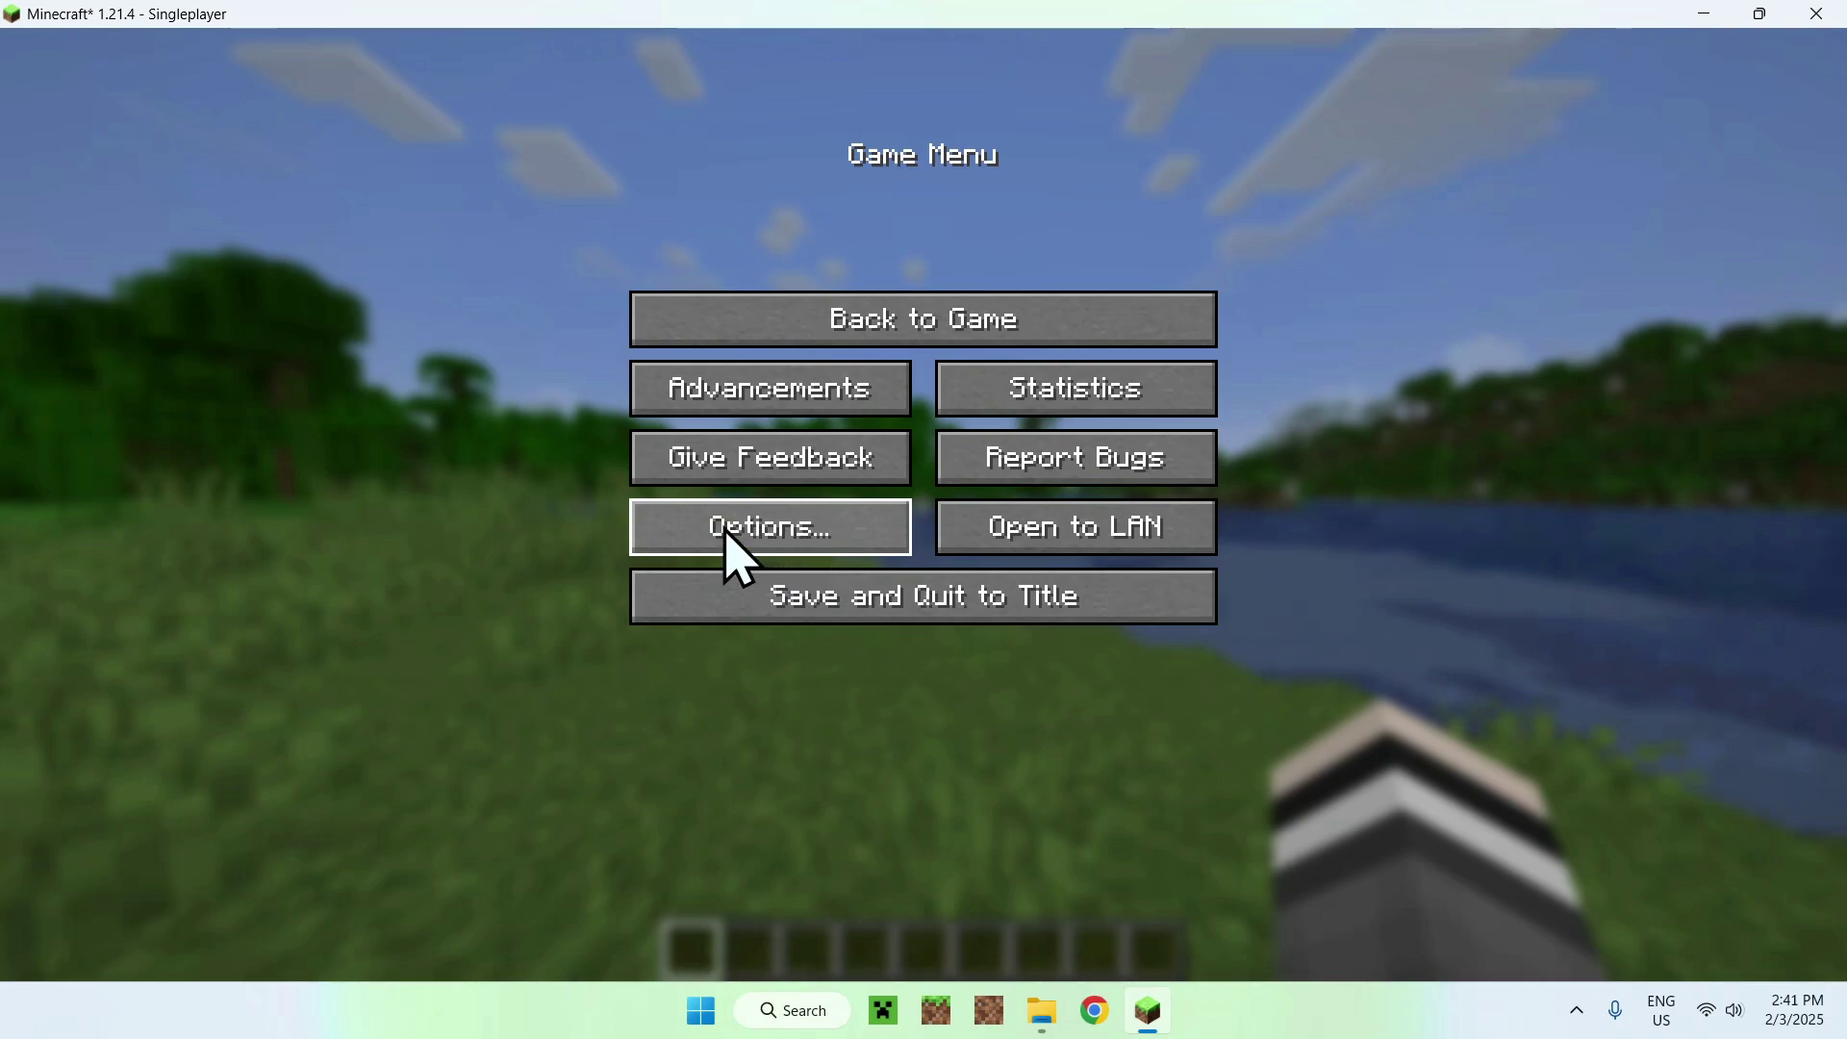
click(741, 556)
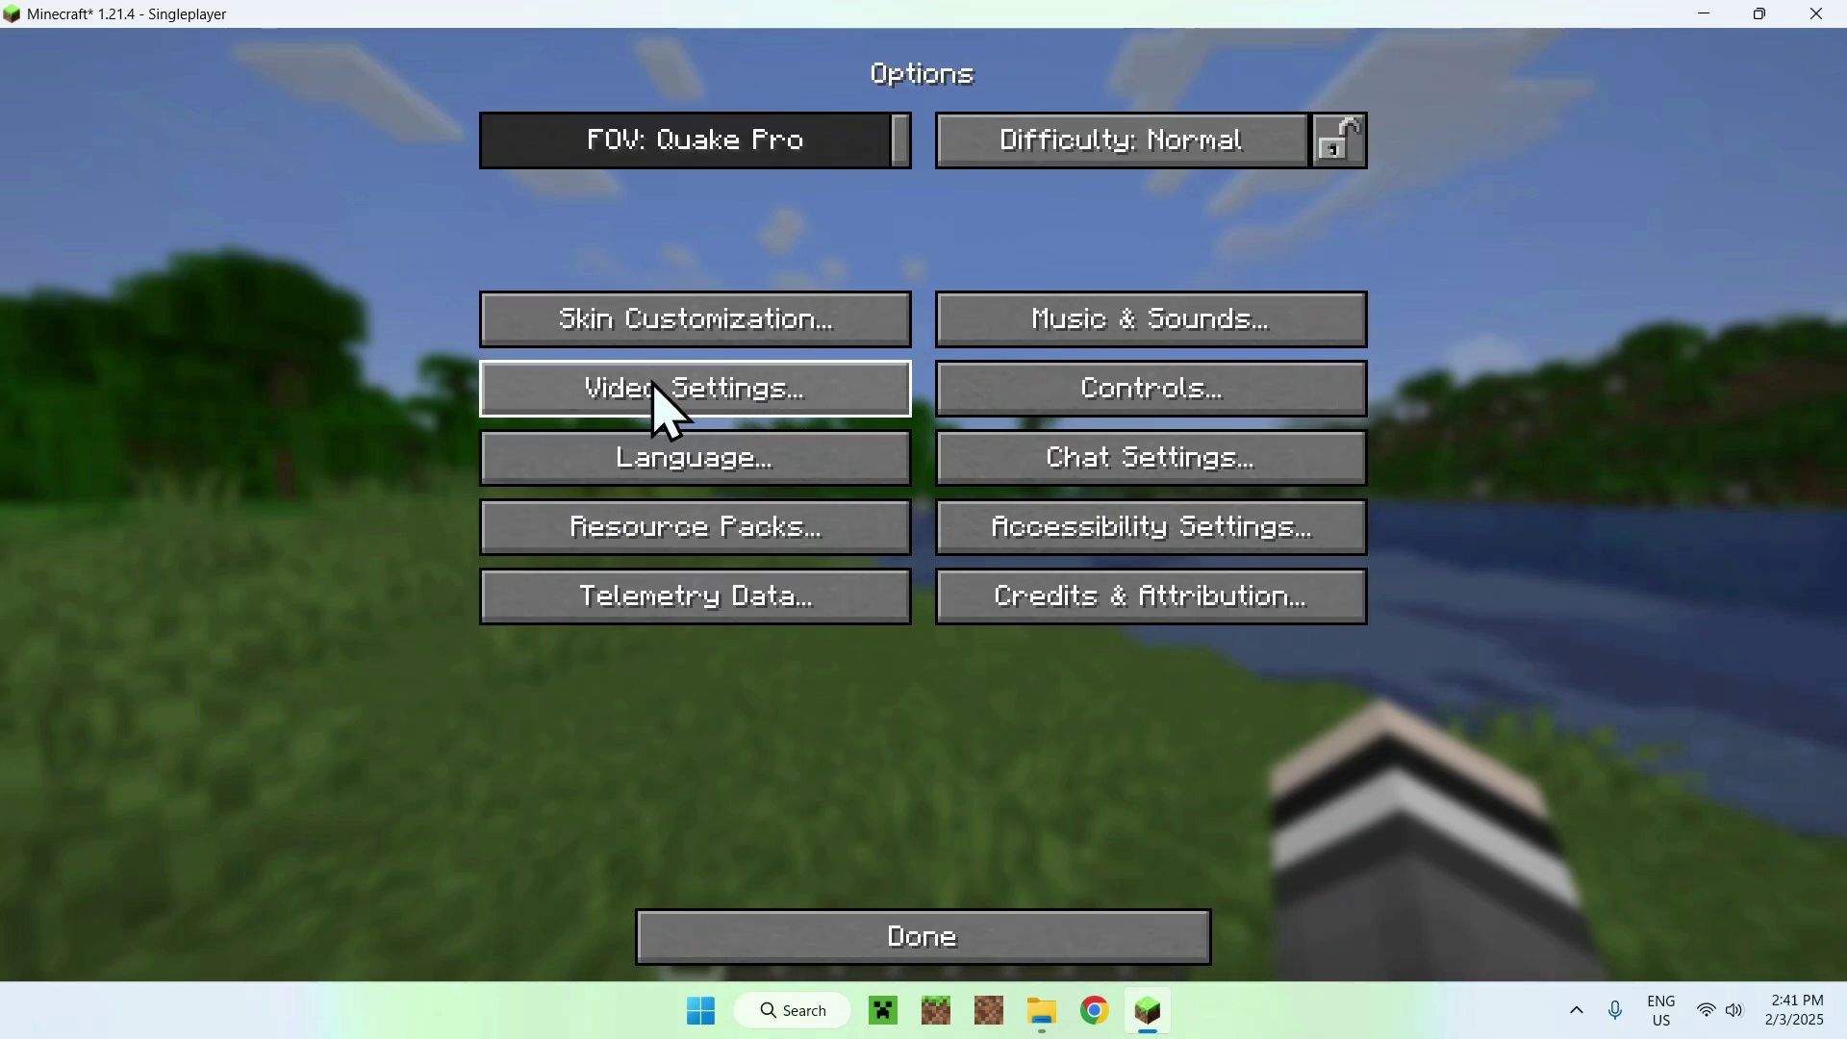
click(694, 394)
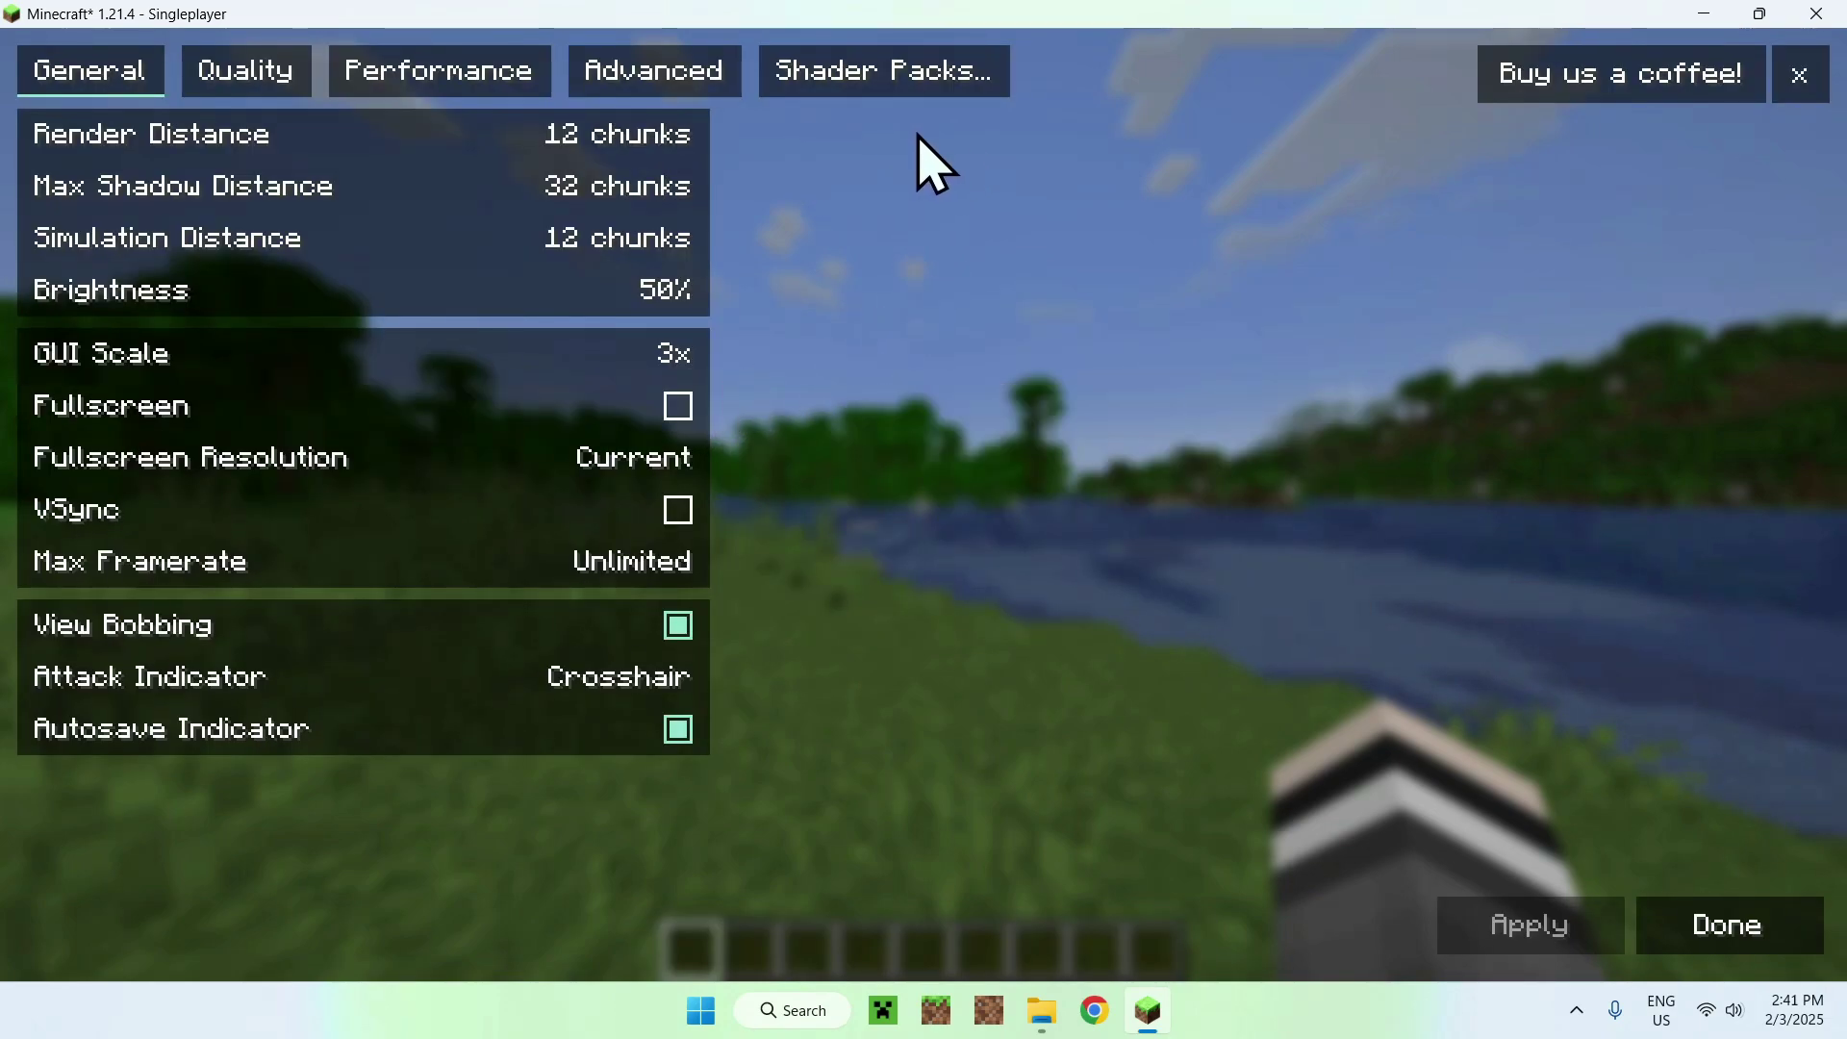
click(846, 75)
click(853, 238)
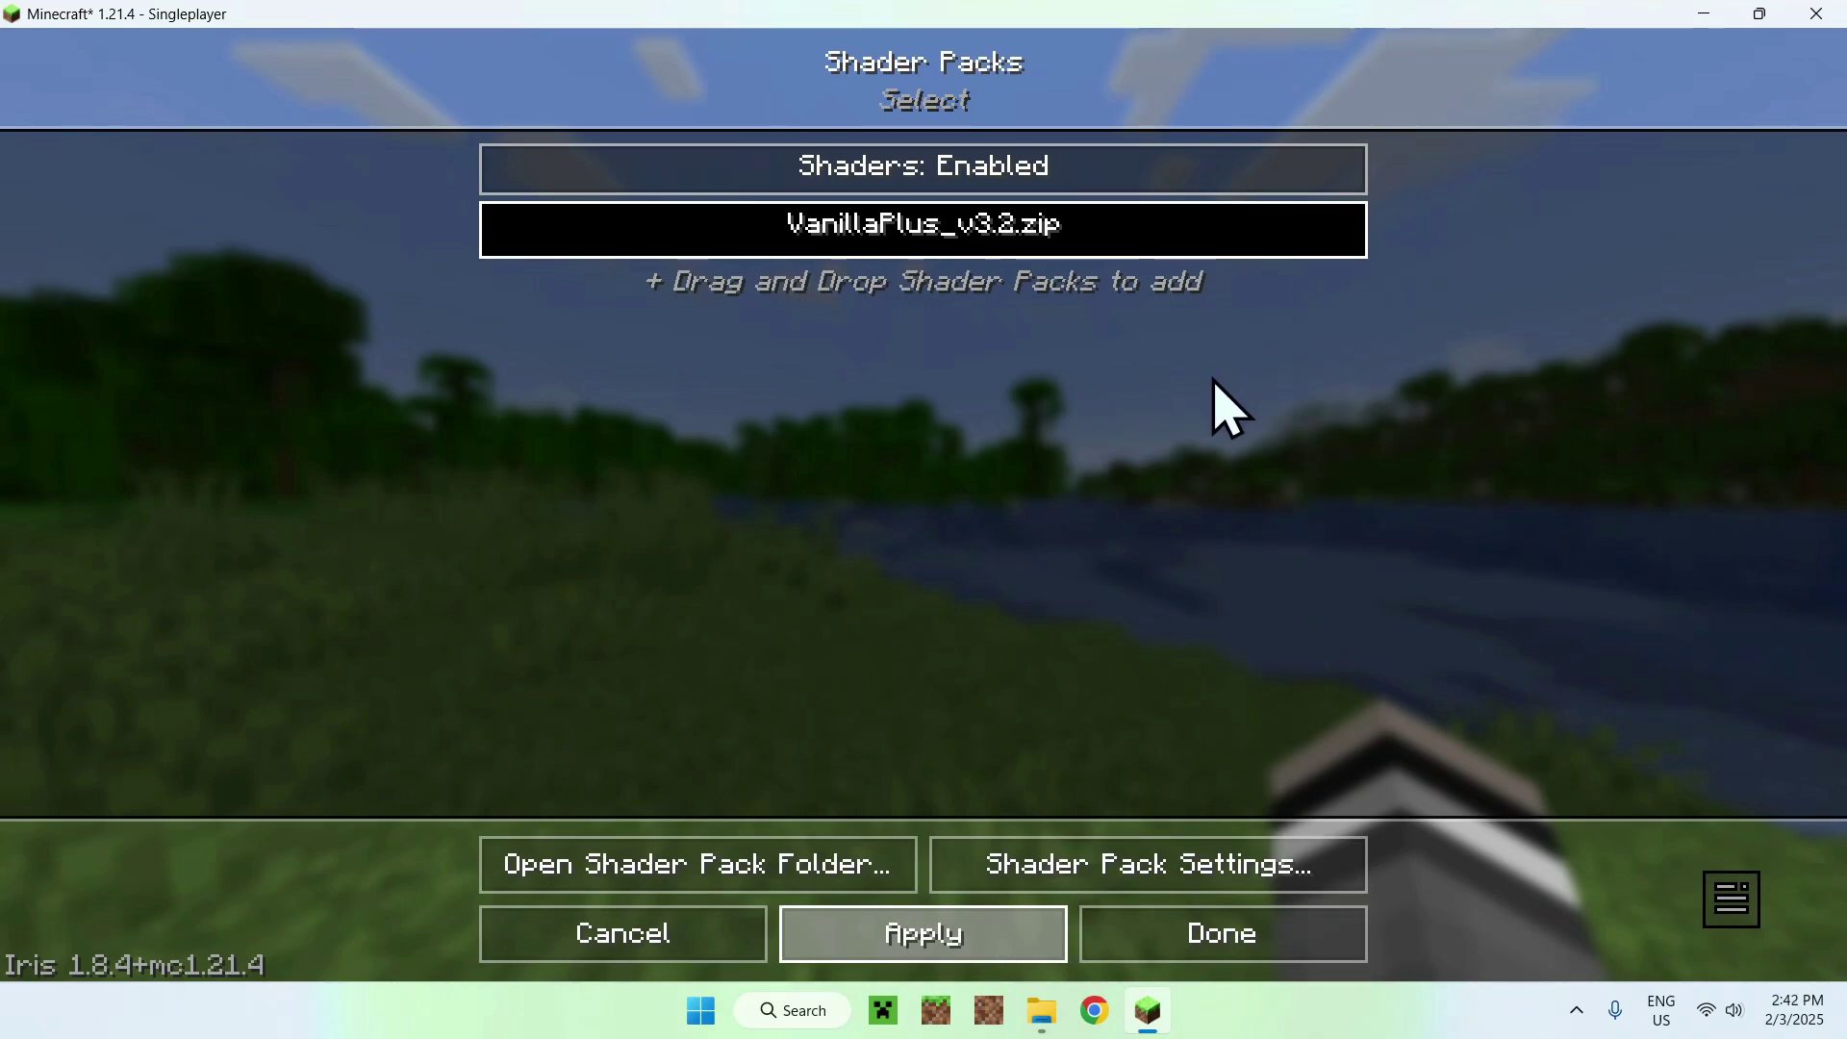
key(Escape)
key(Escape)
key(Escape)
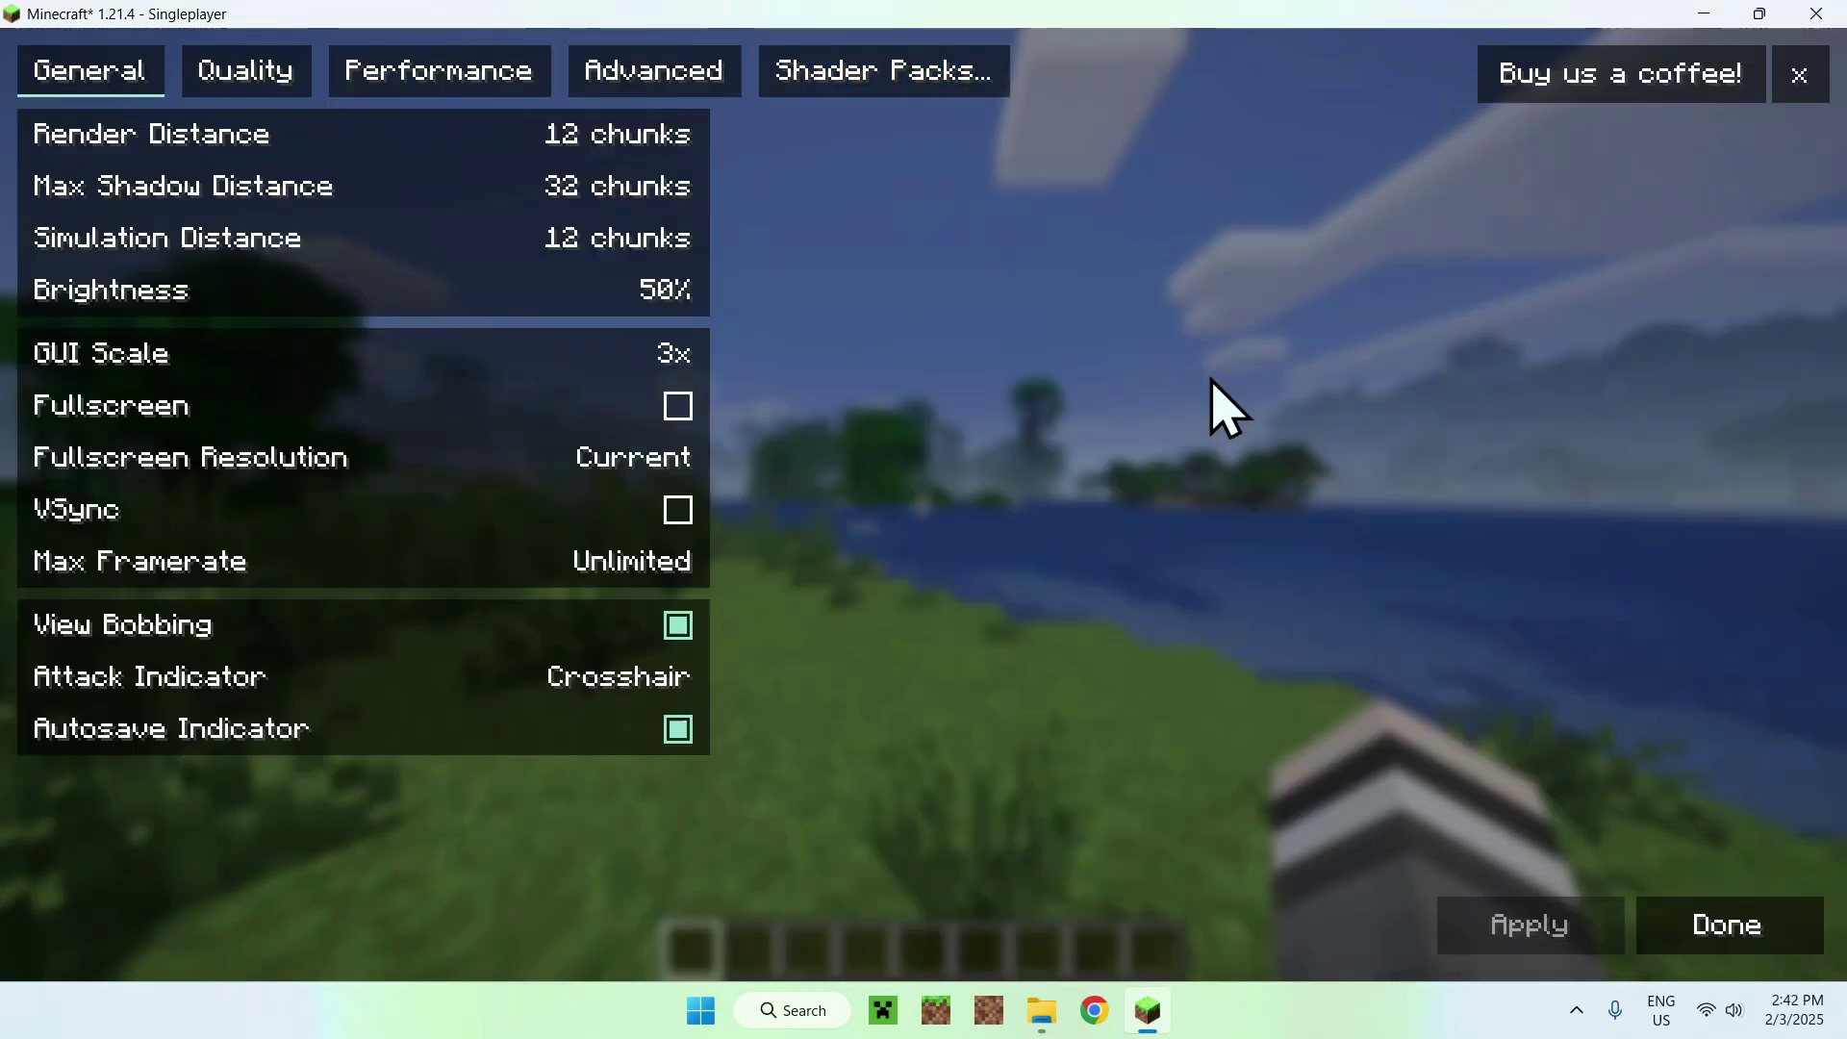
Step: Walk through the grassland and along the river to examine the shader's lighting, shadows, water and clouds
key(w)
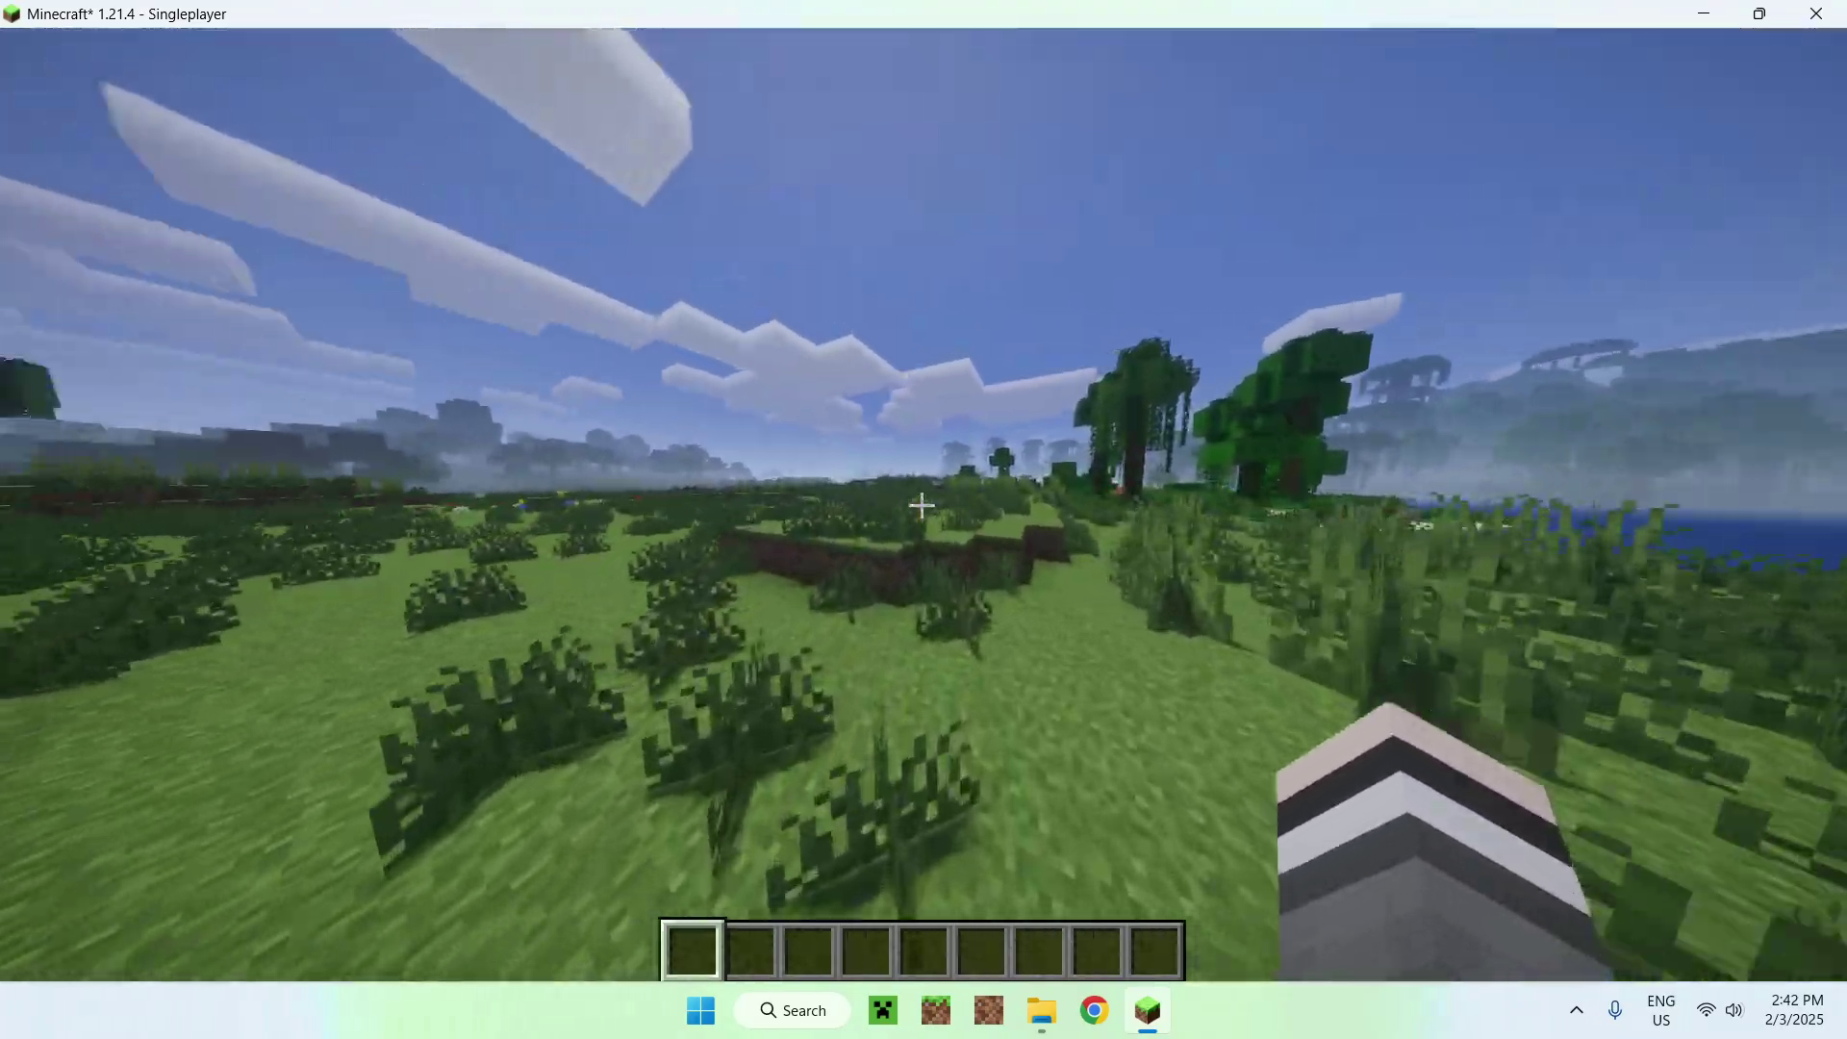
key(w)
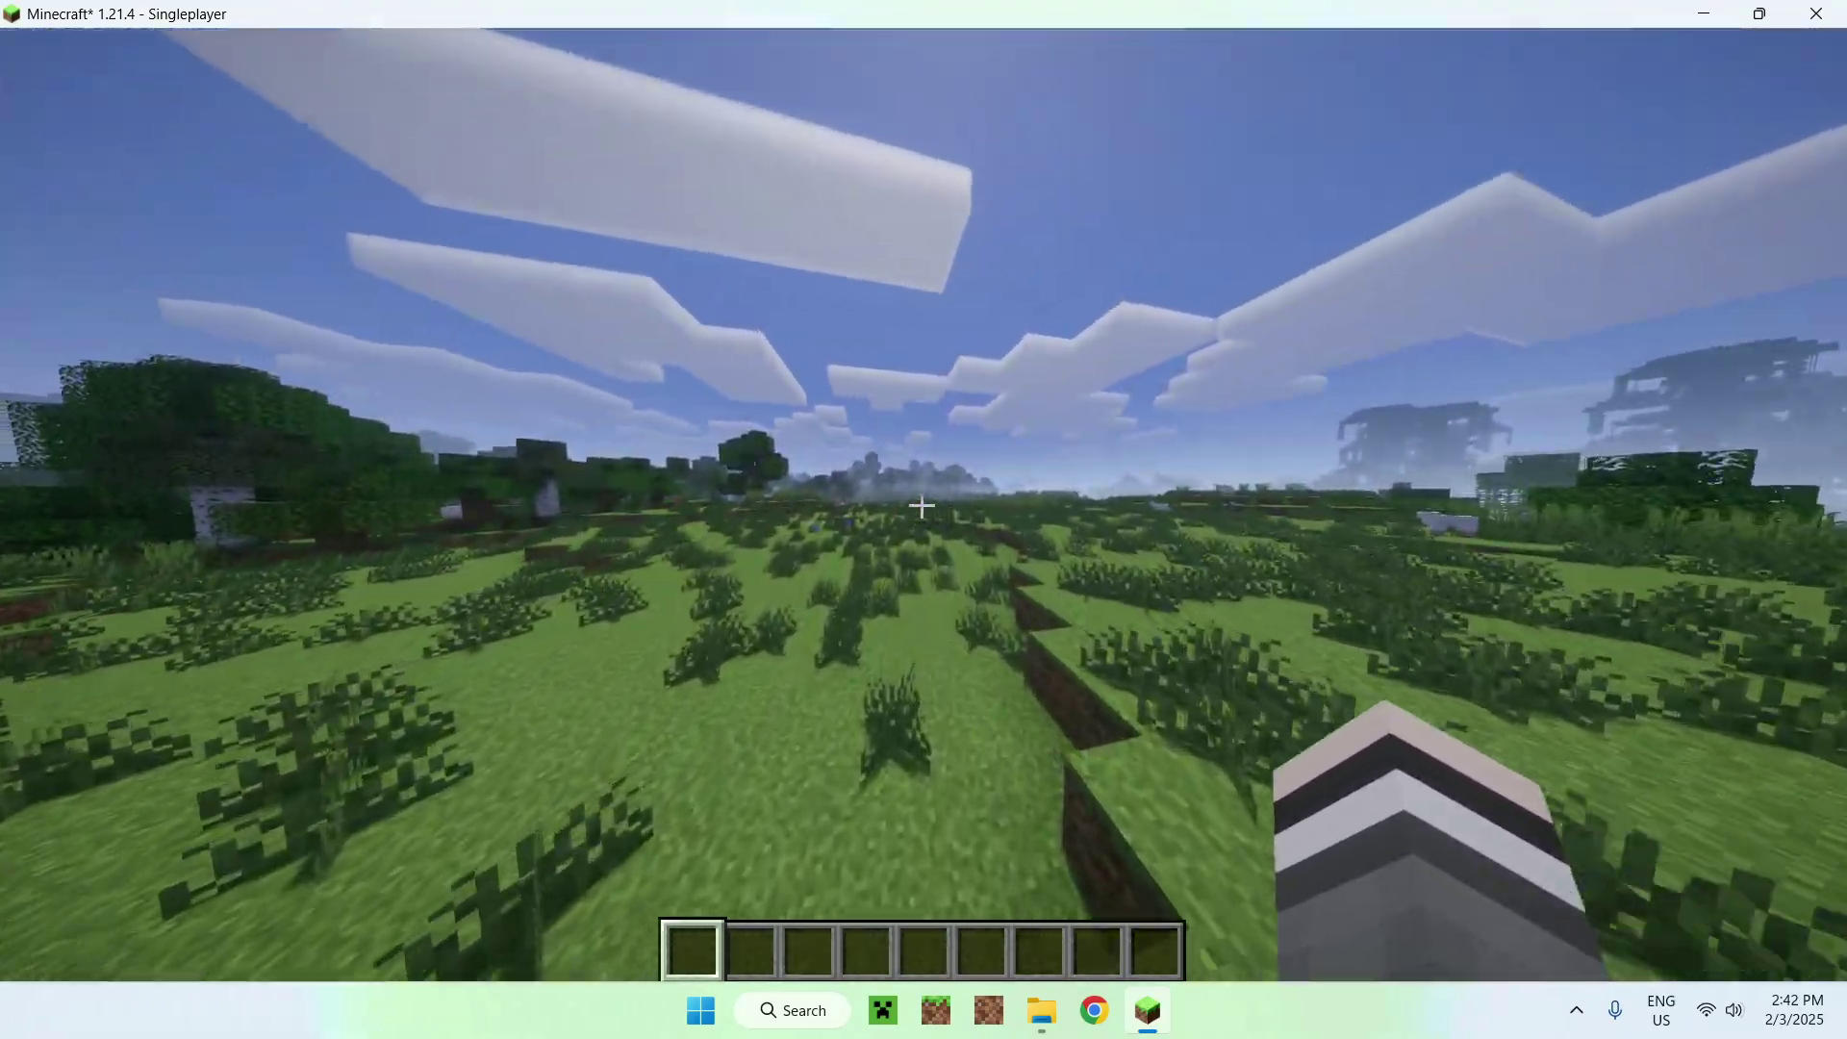
key(w)
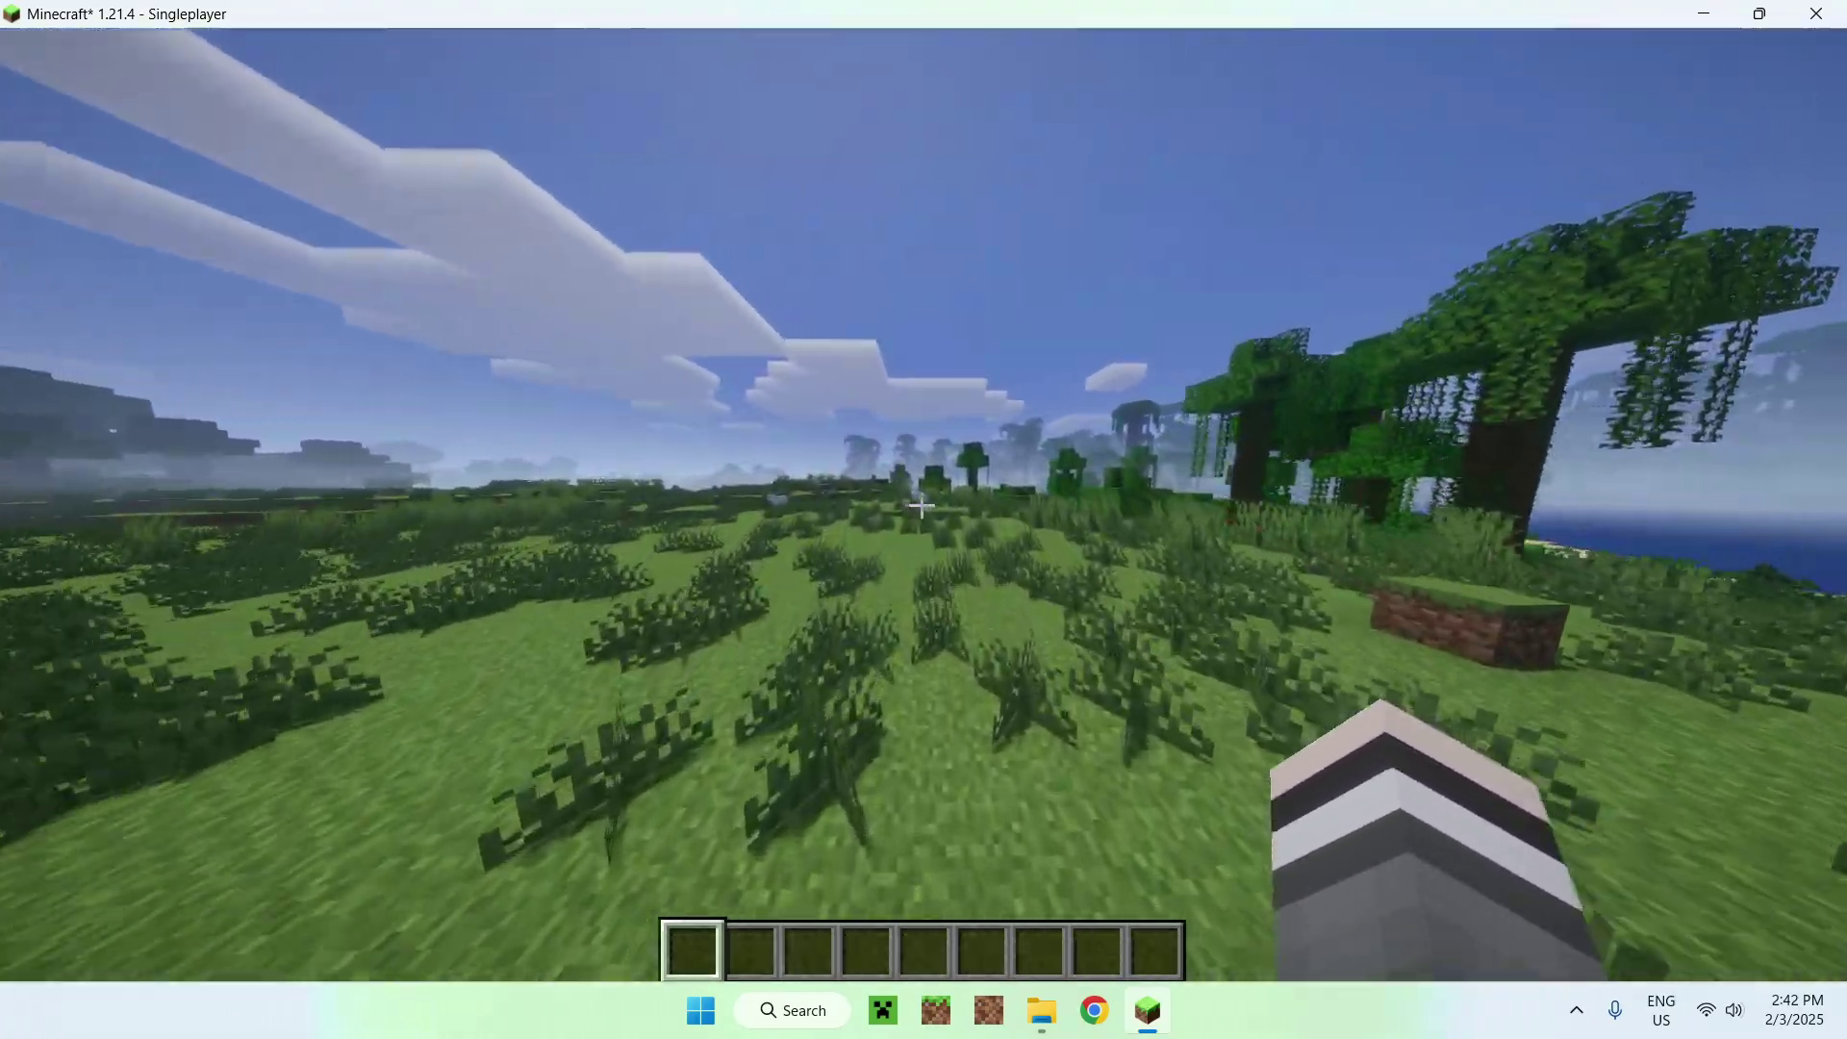
key(w)
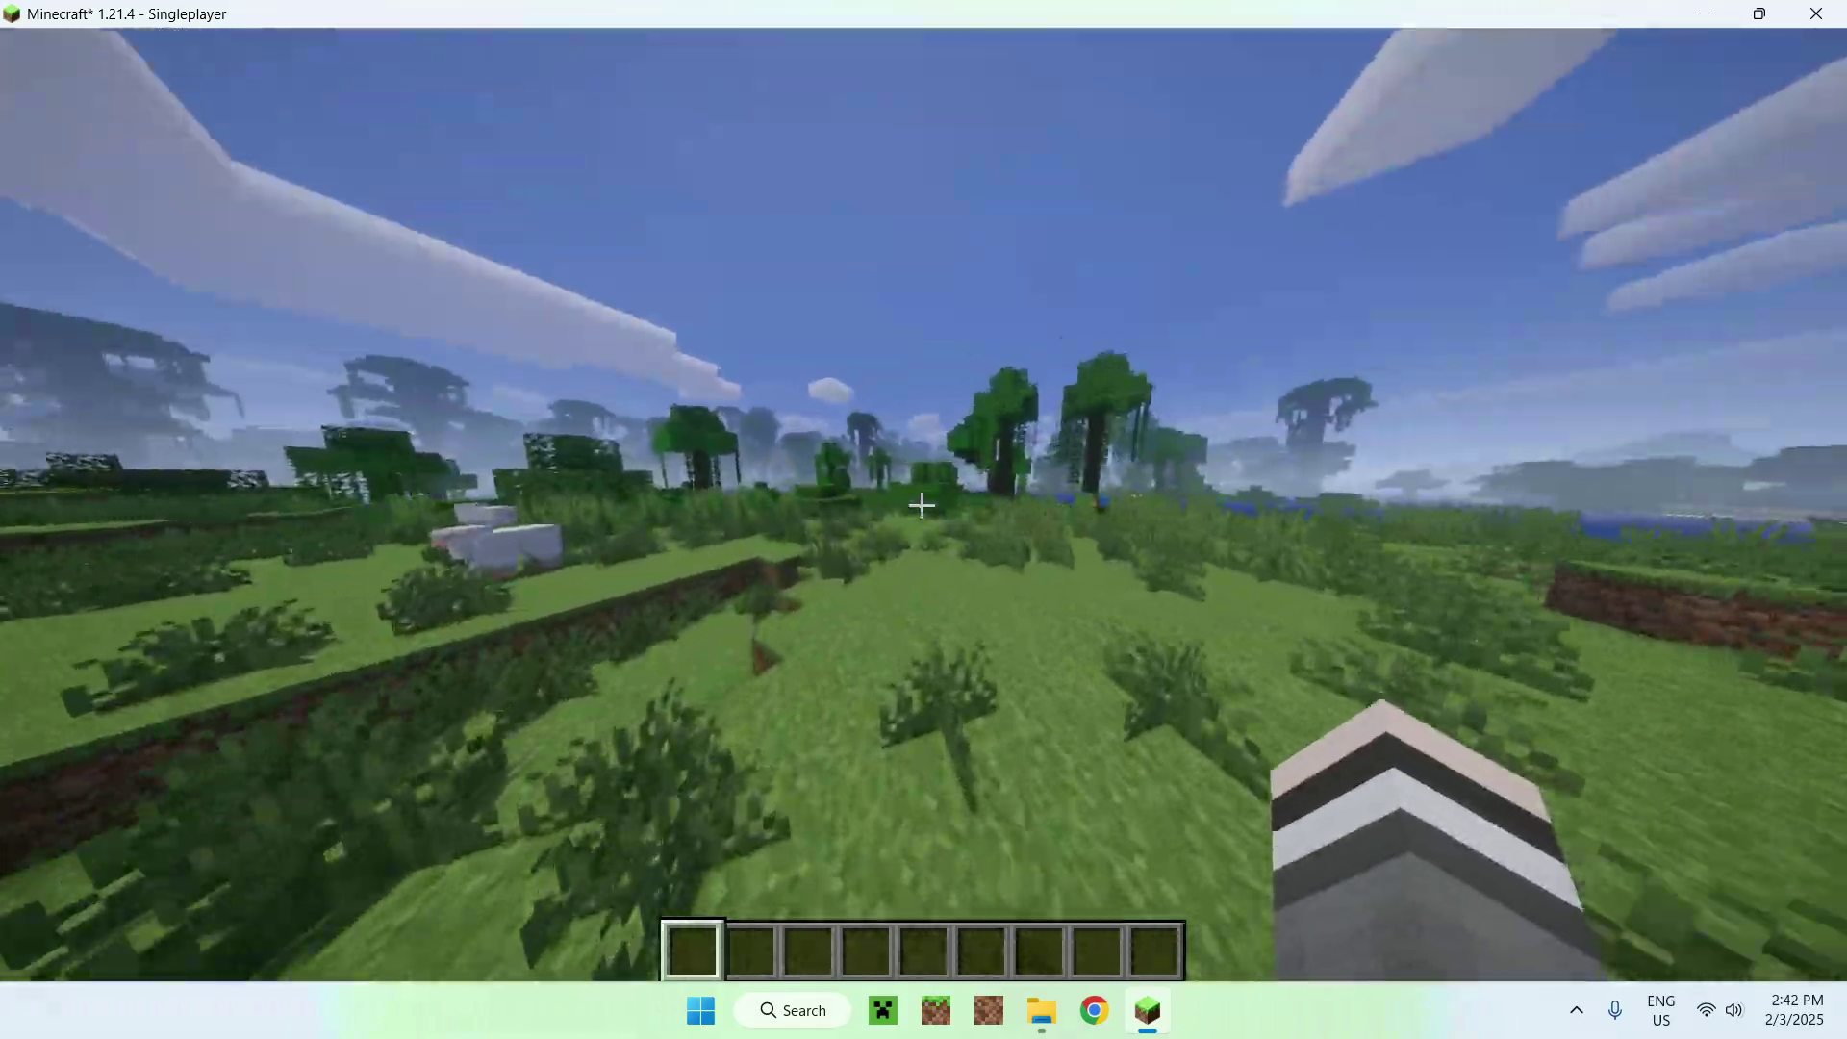
key(w)
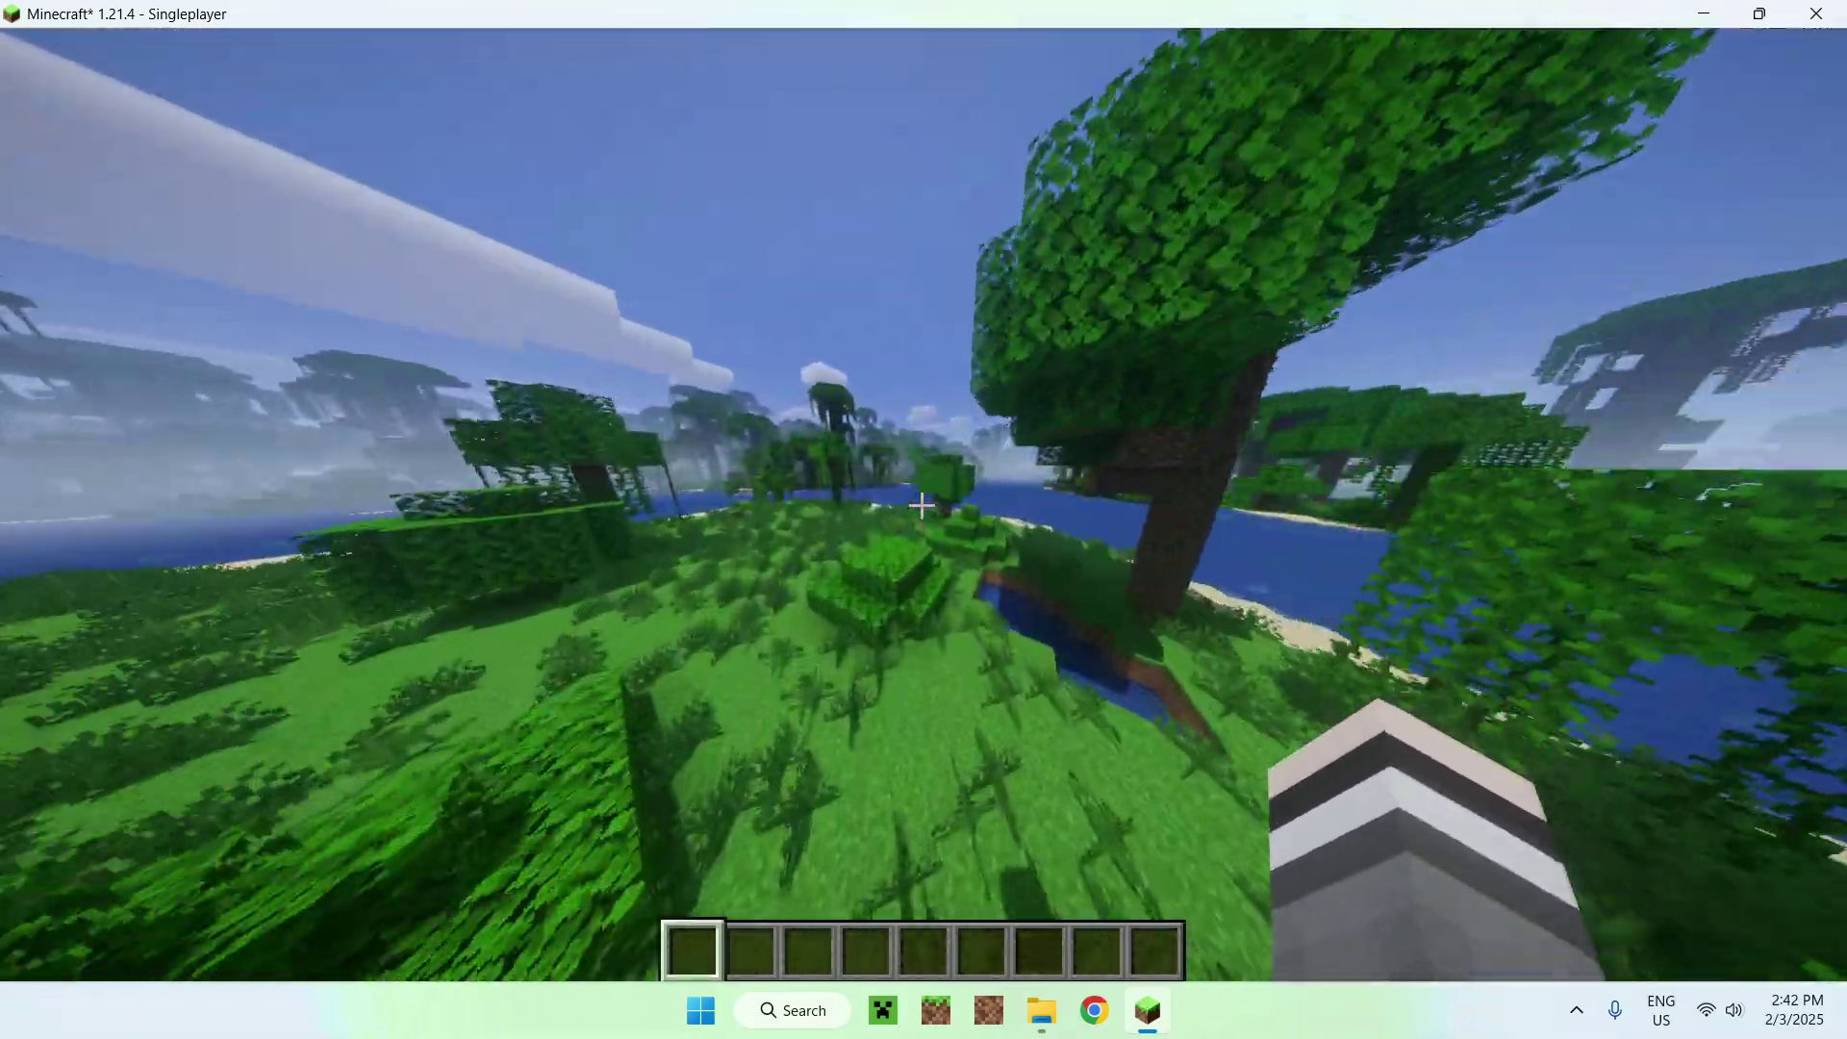
key(w)
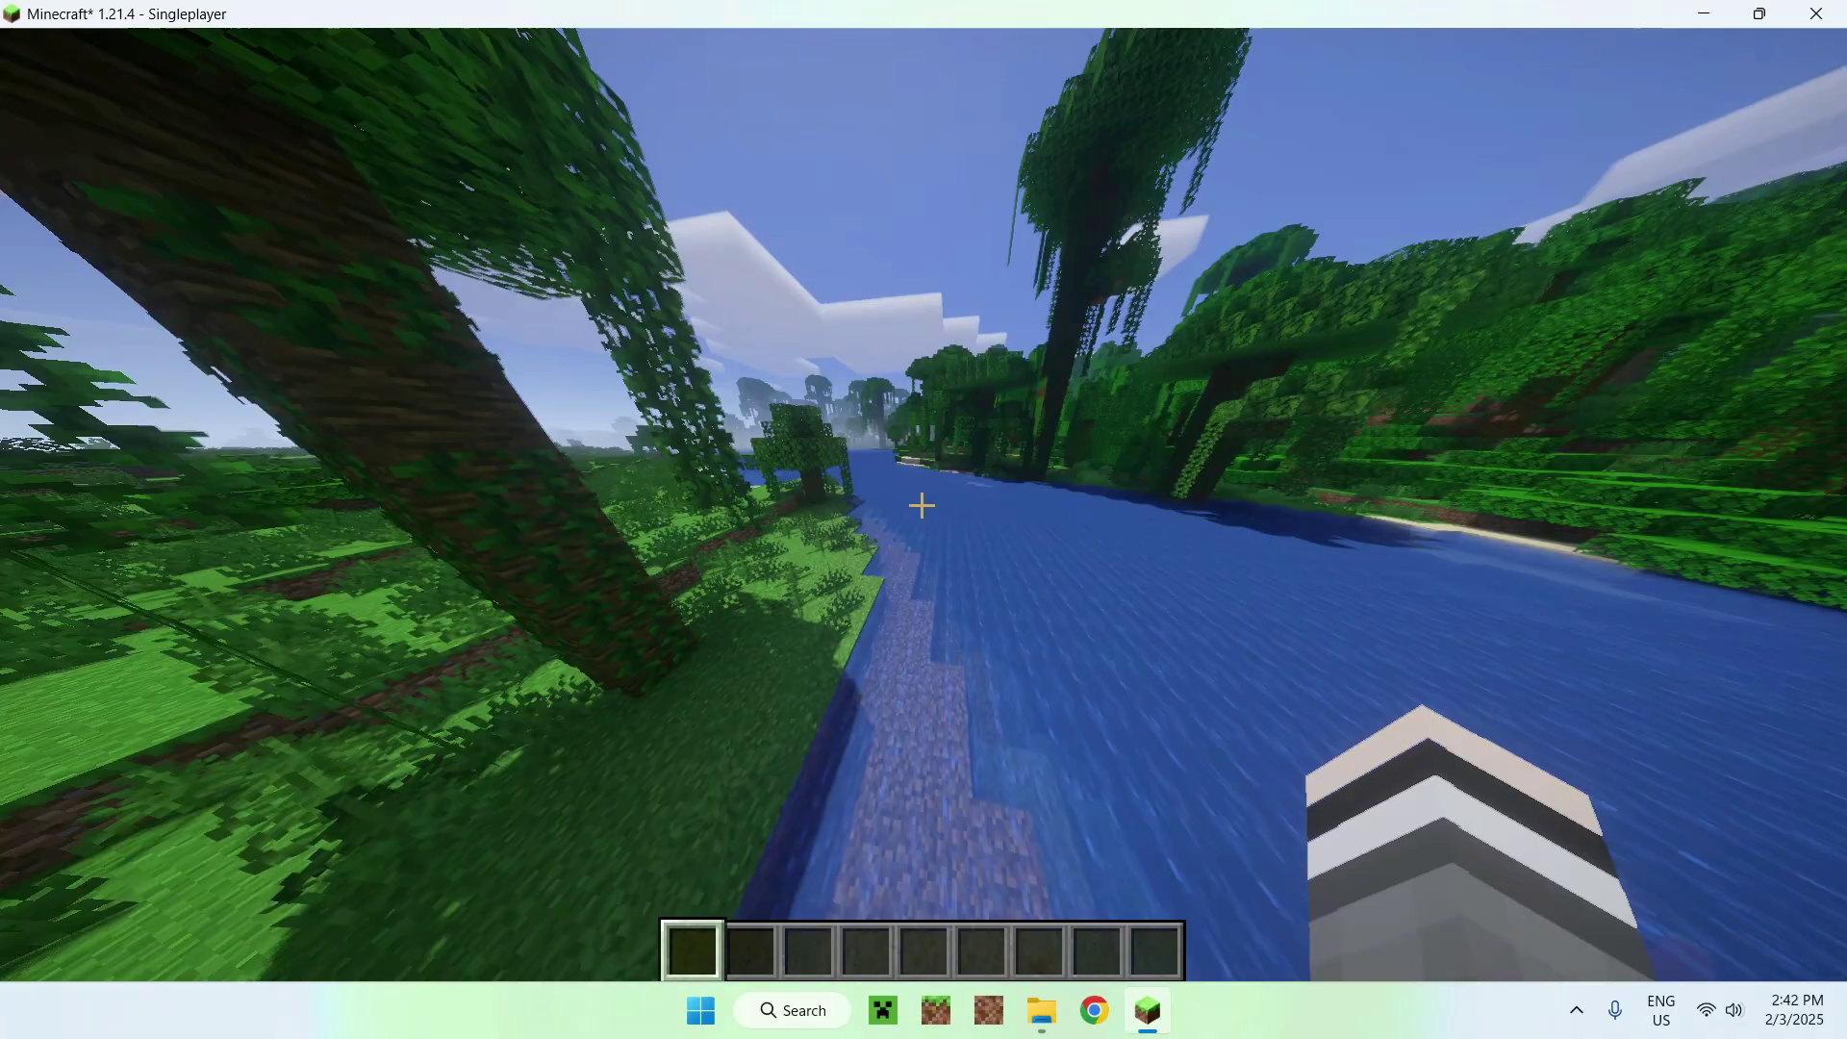
key(w)
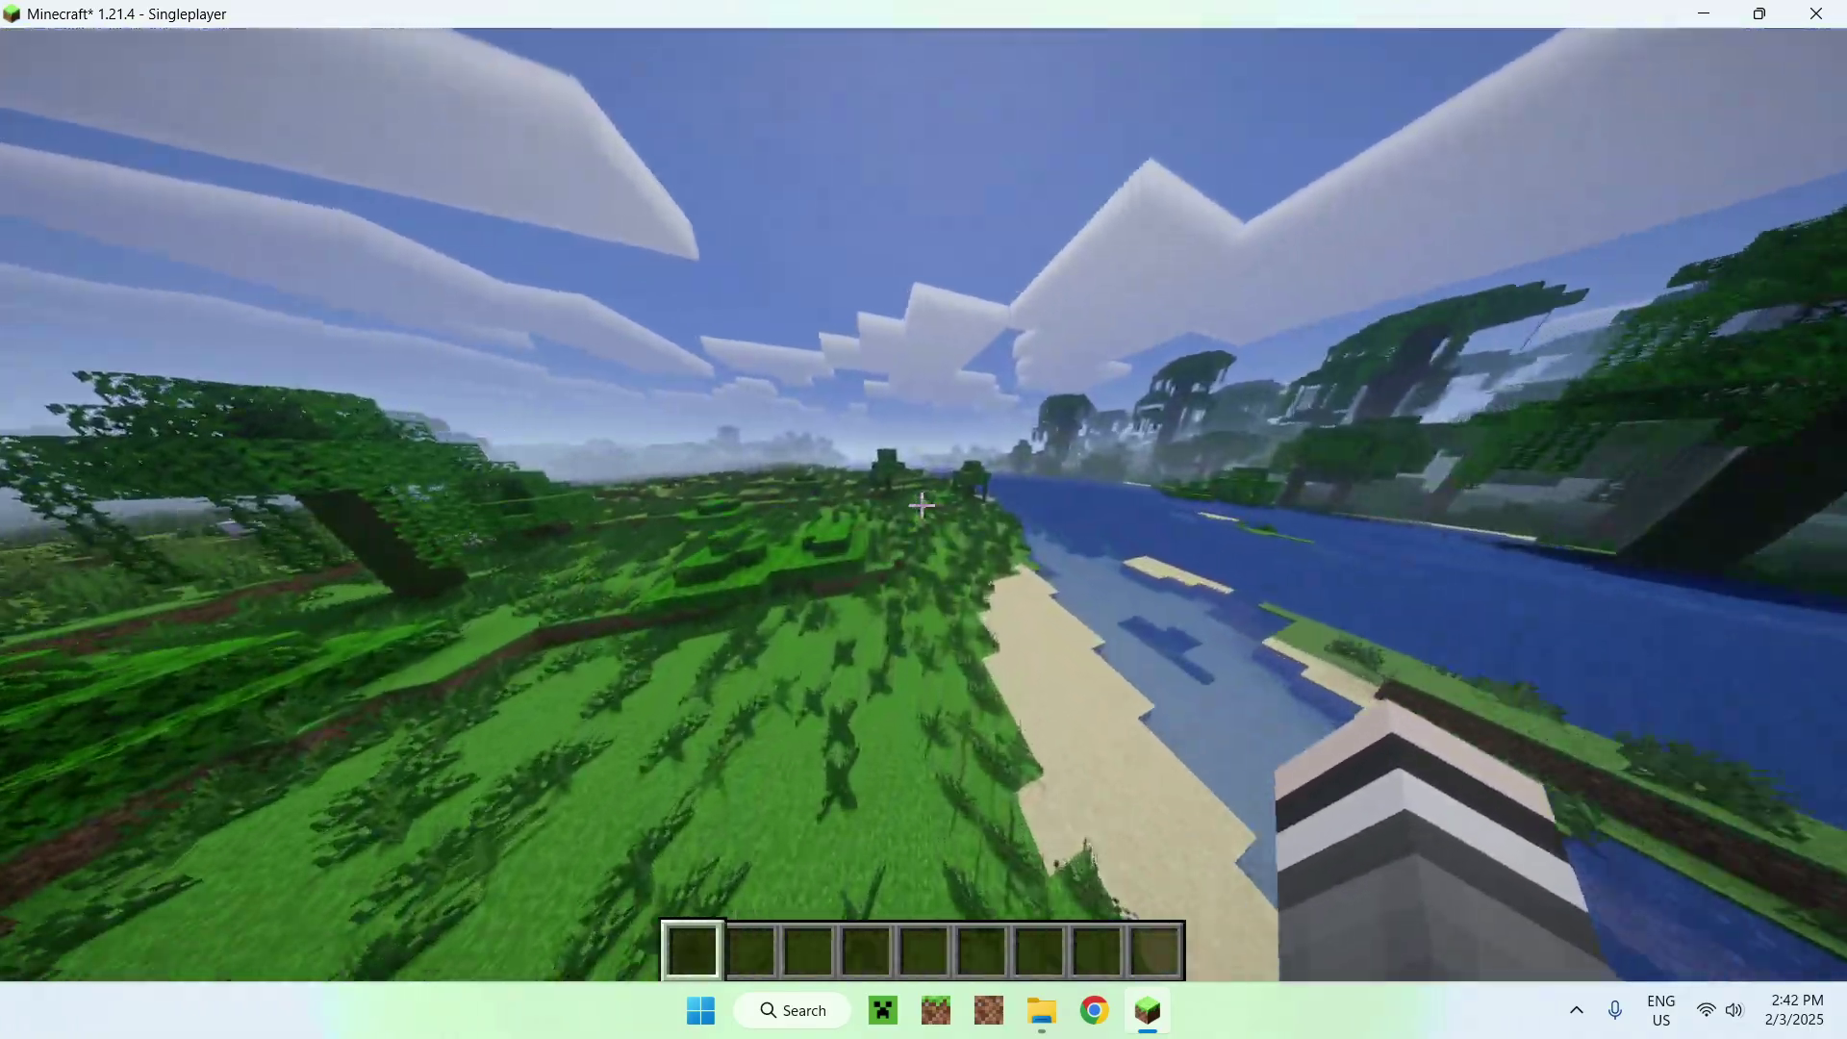
key(w)
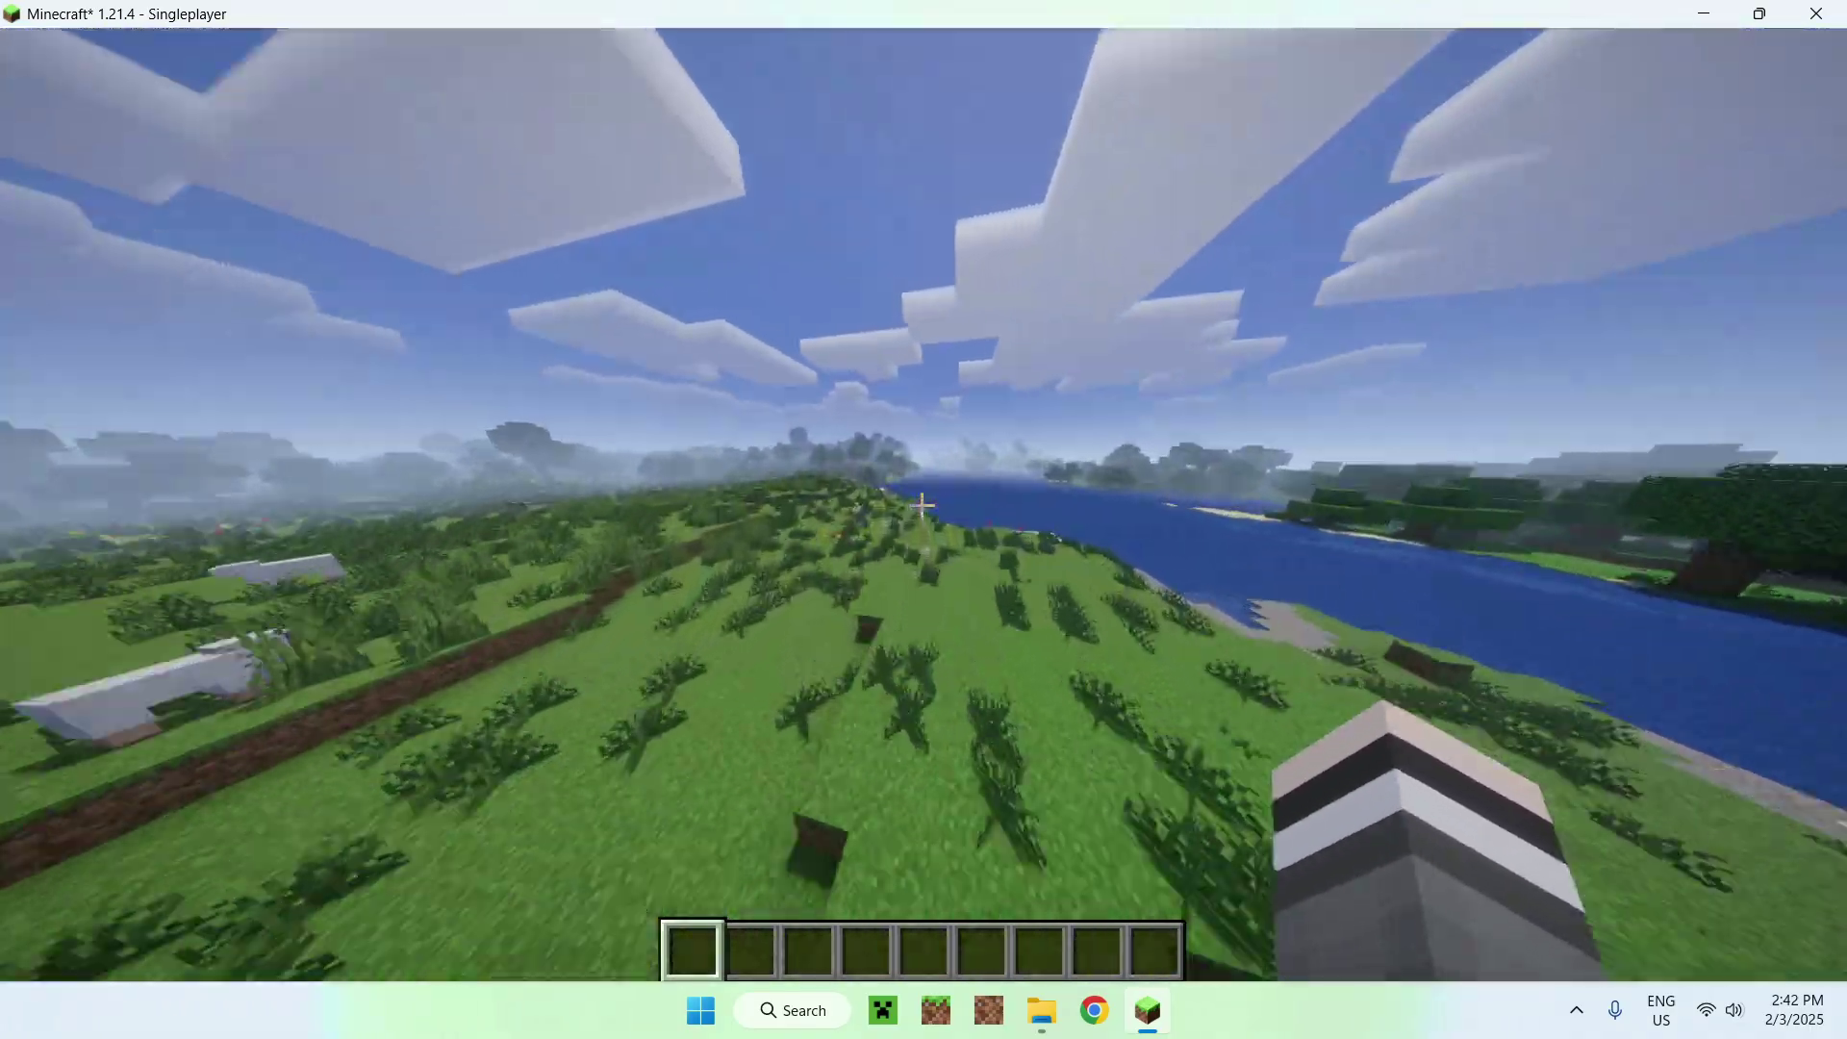
key(w)
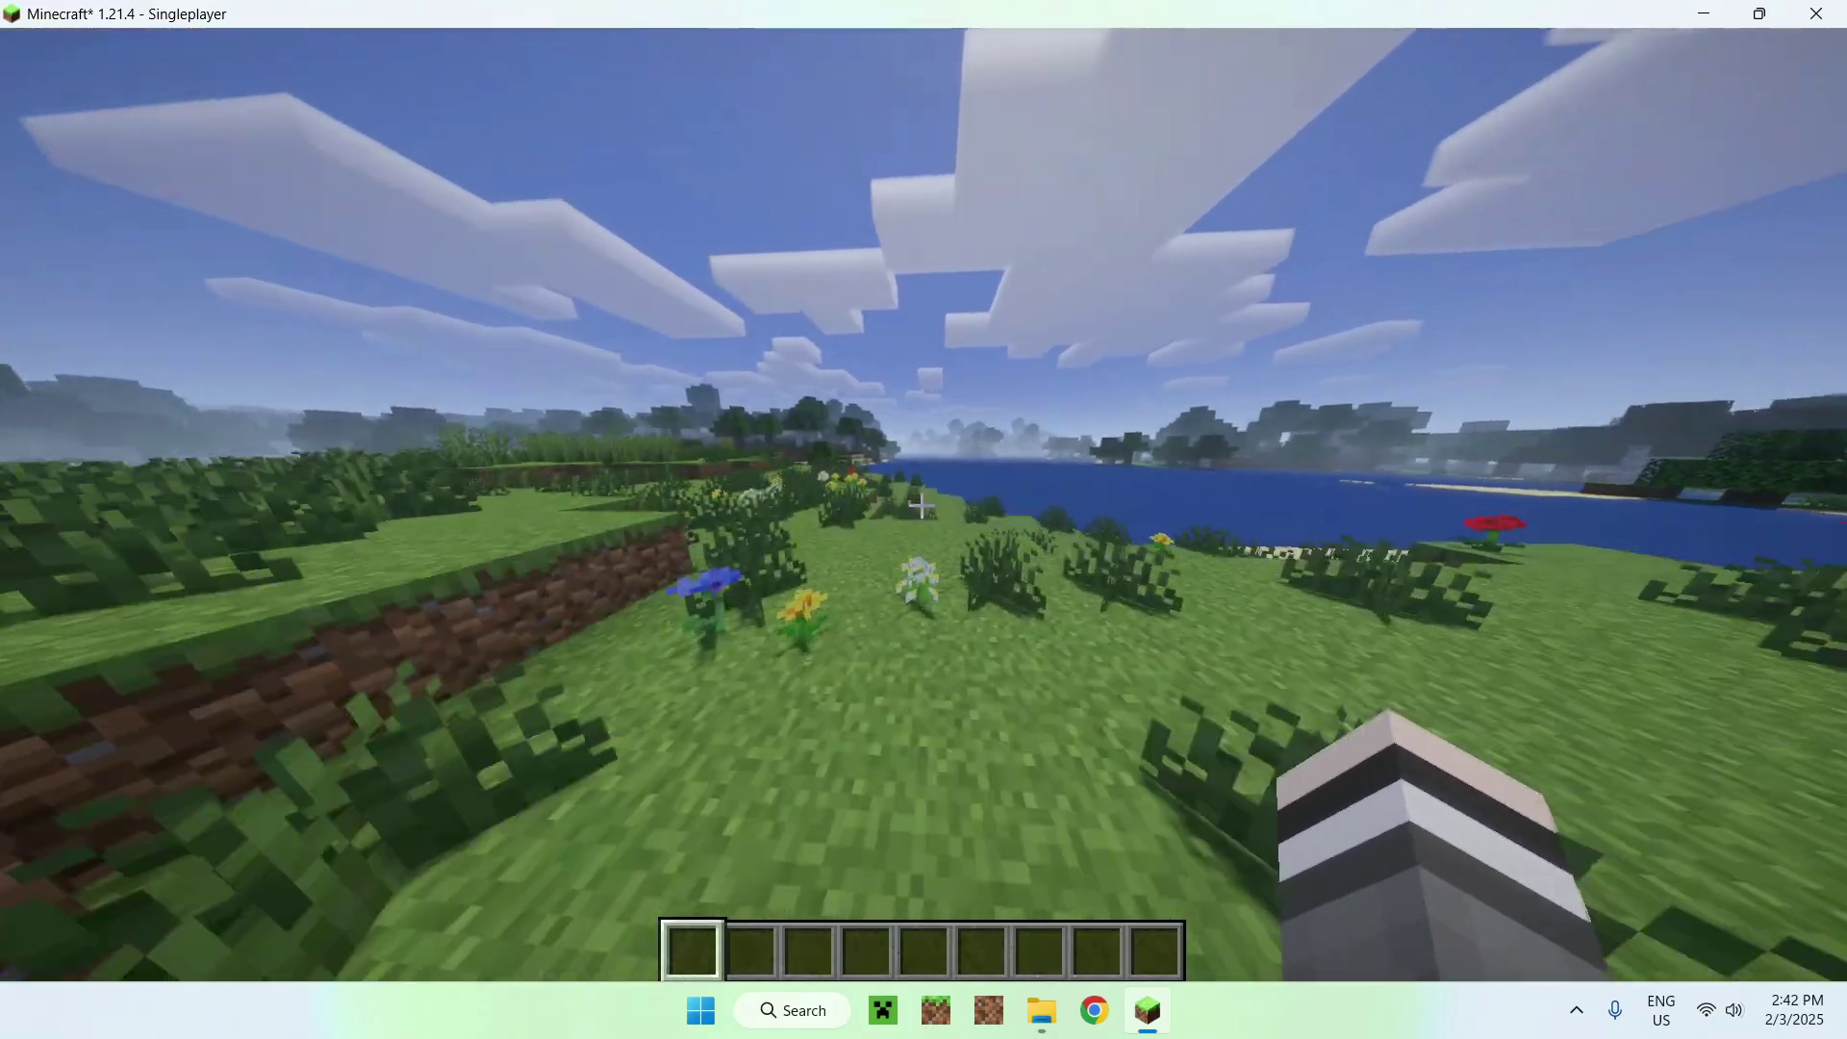
key(w)
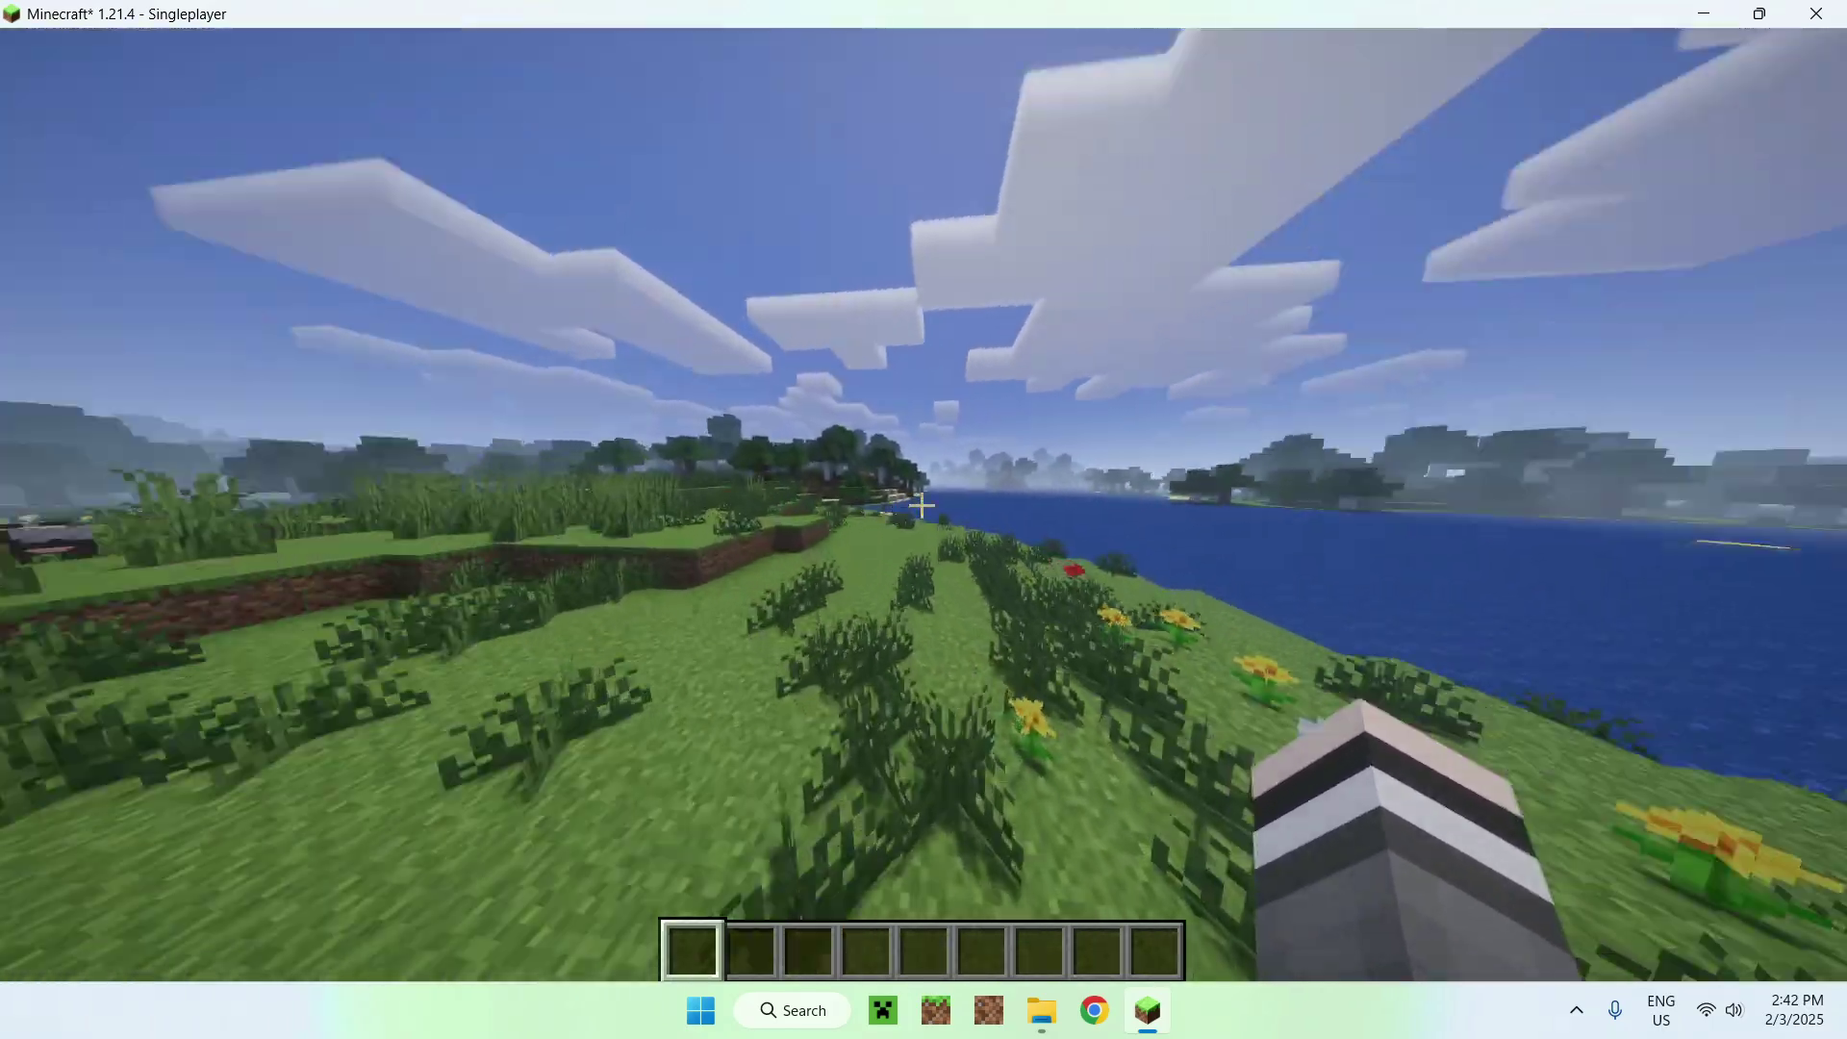
key(w)
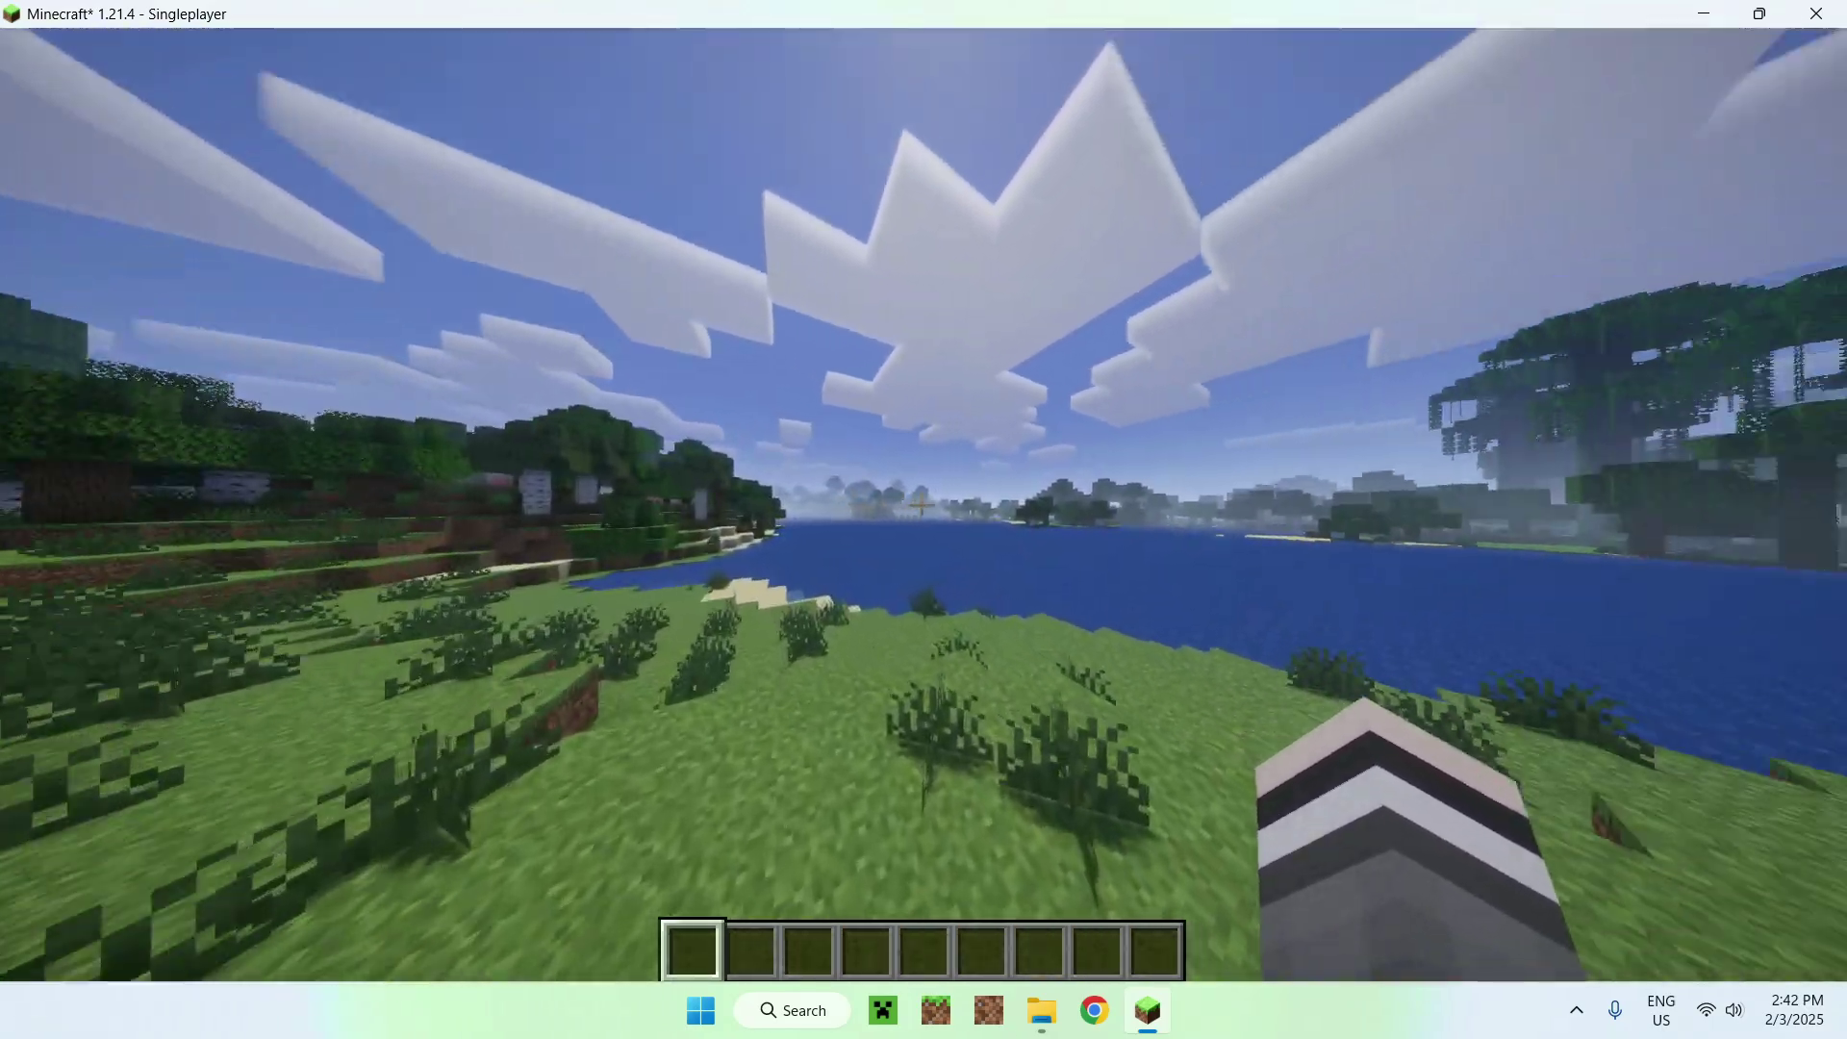
key(w)
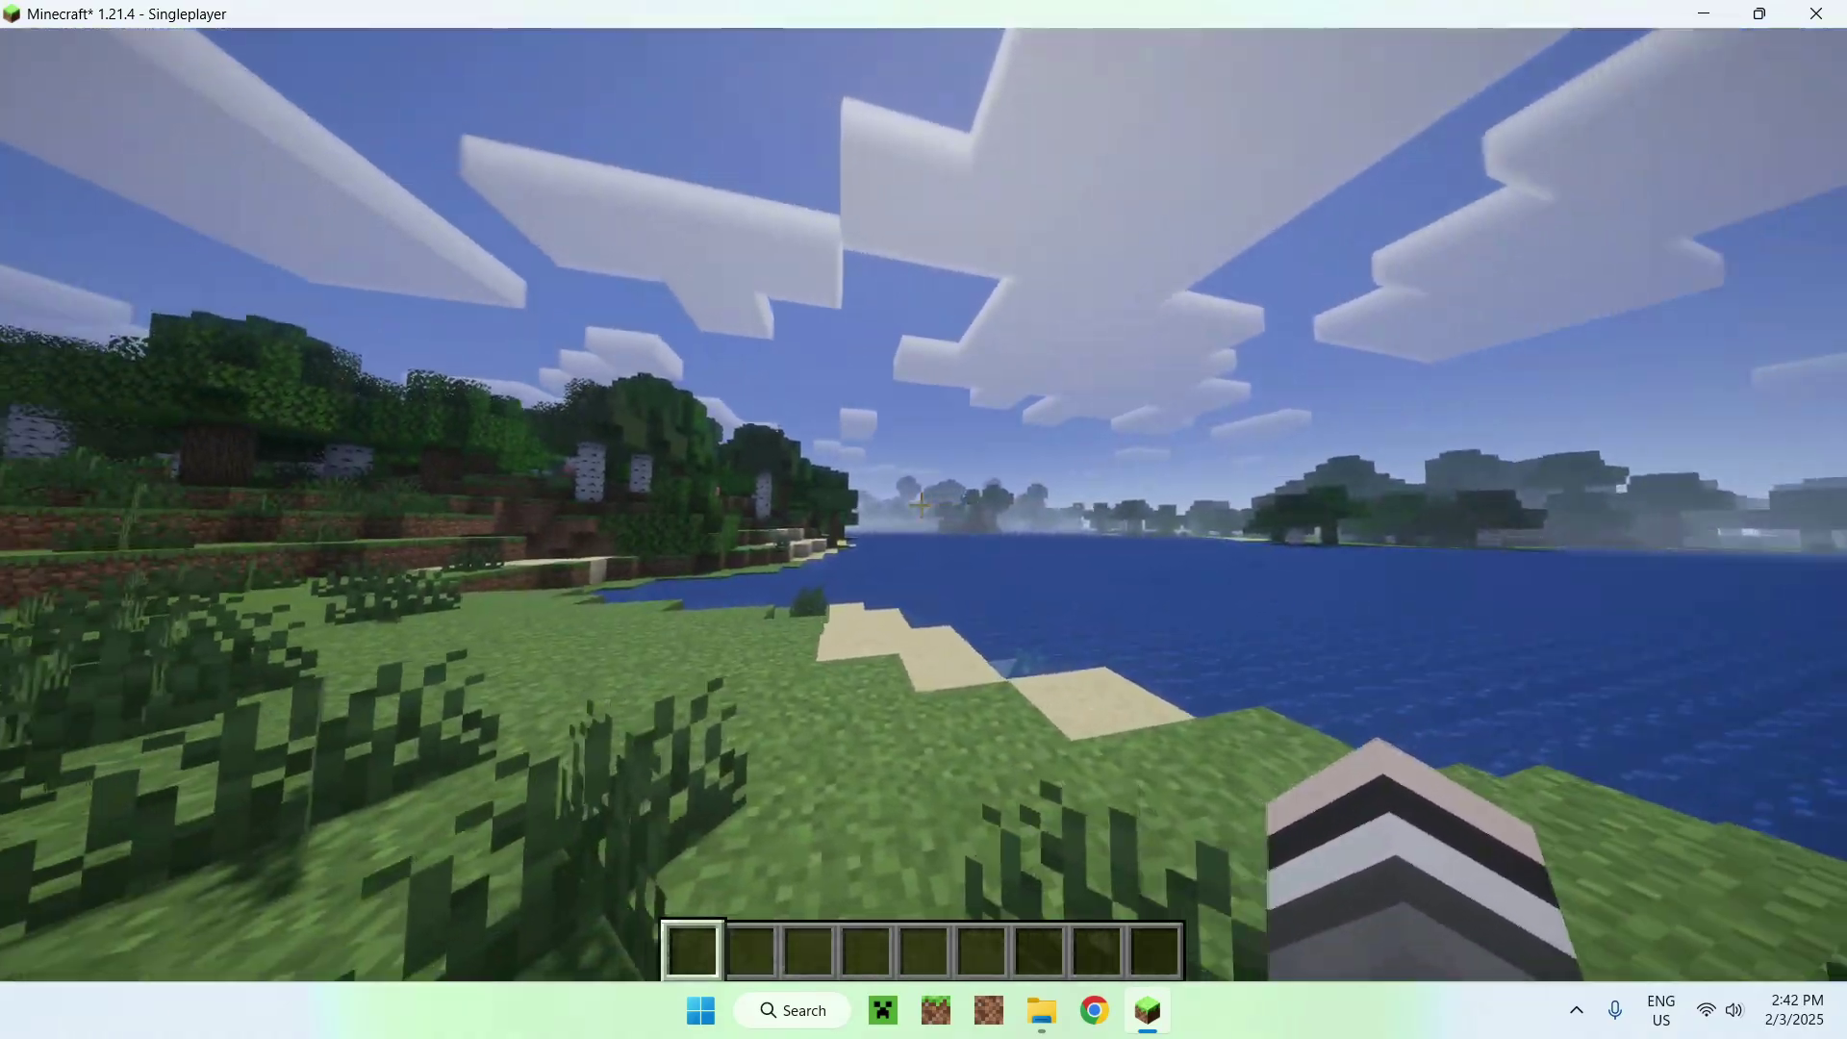
key(w)
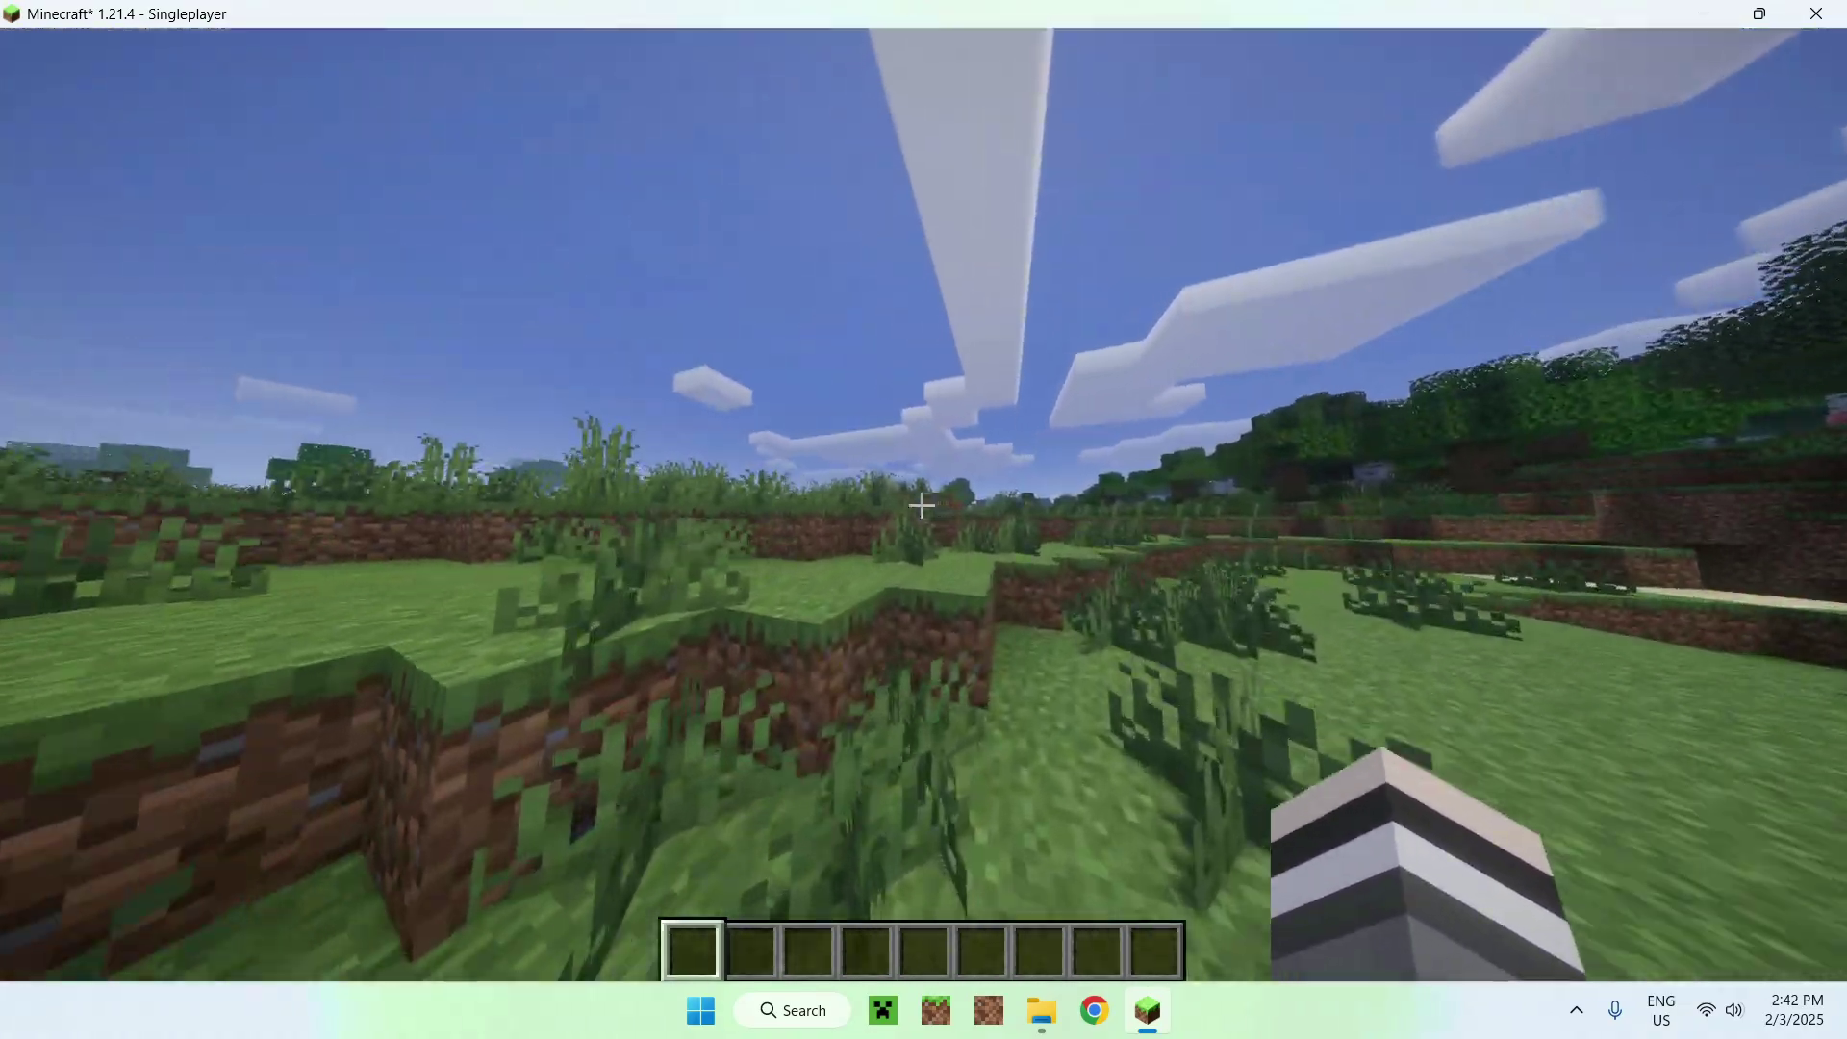
key(w)
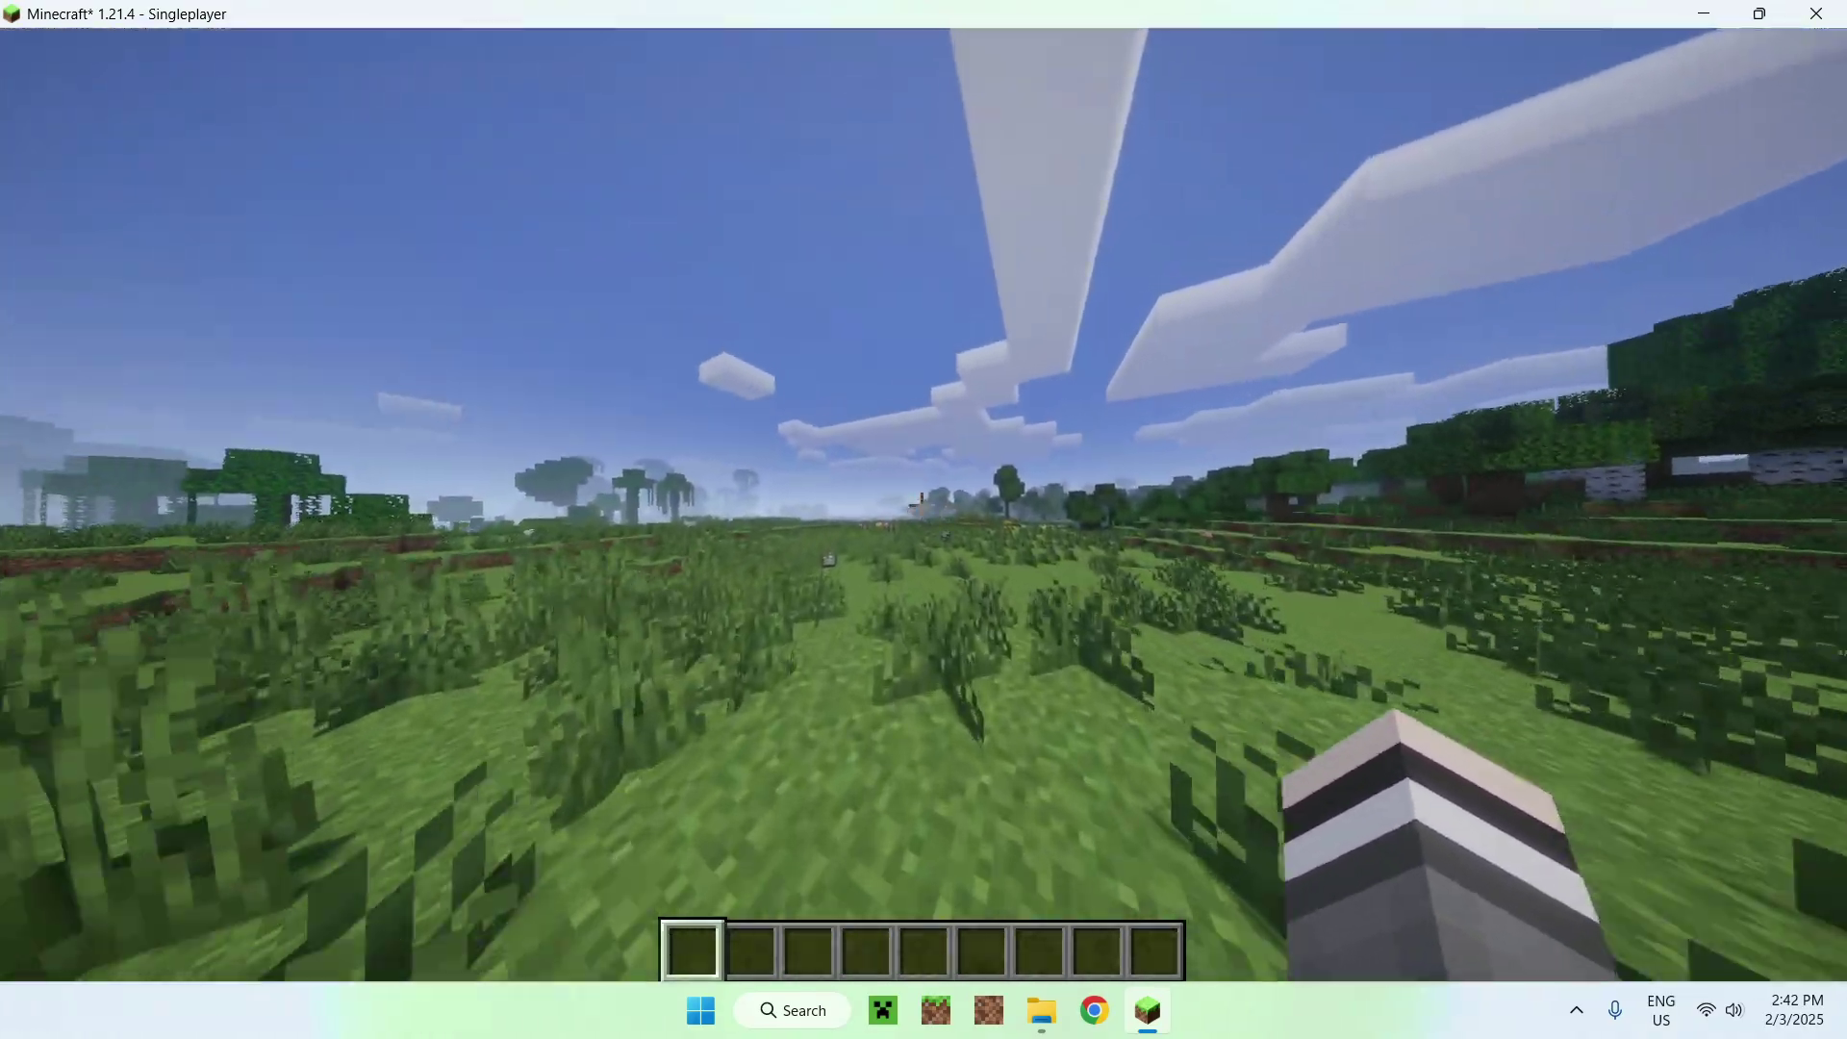
key(w)
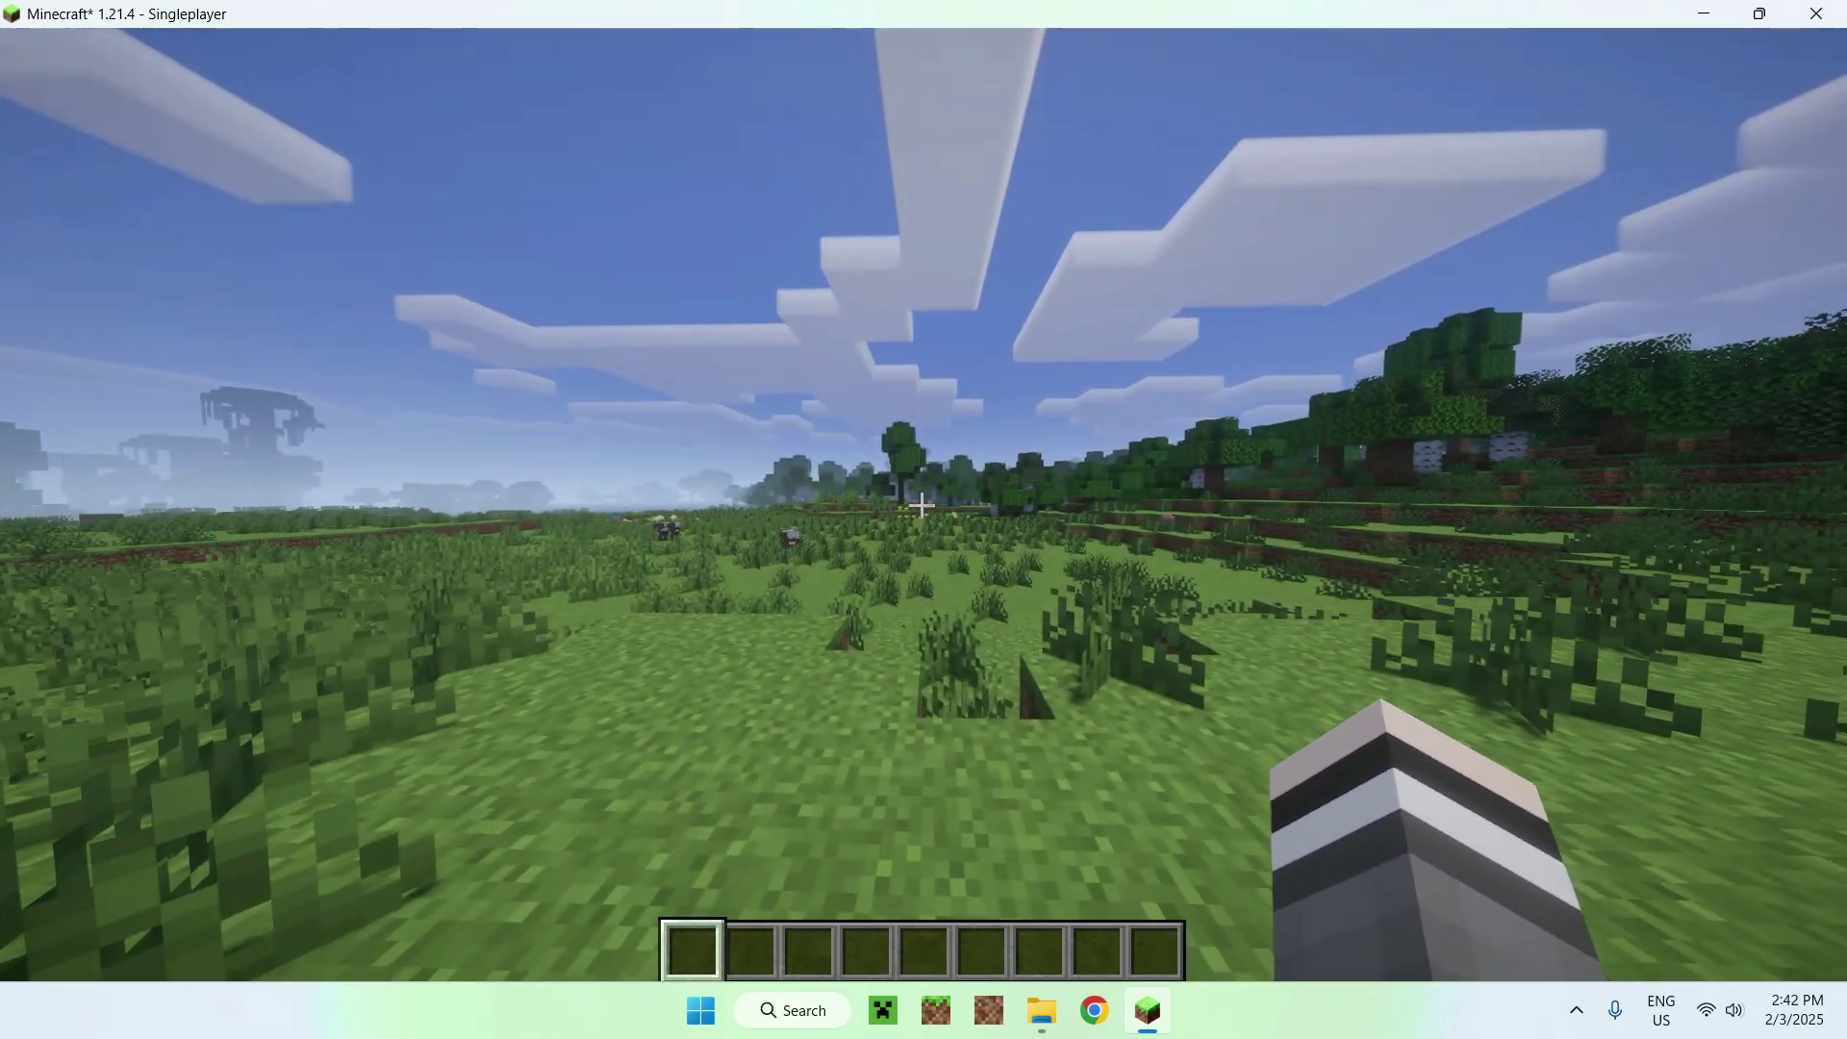
Step: View the configuration options of the VanillaPlus_v3.2.zip shader pack and return to the game without changing them
key(Escape)
click(839, 531)
click(680, 413)
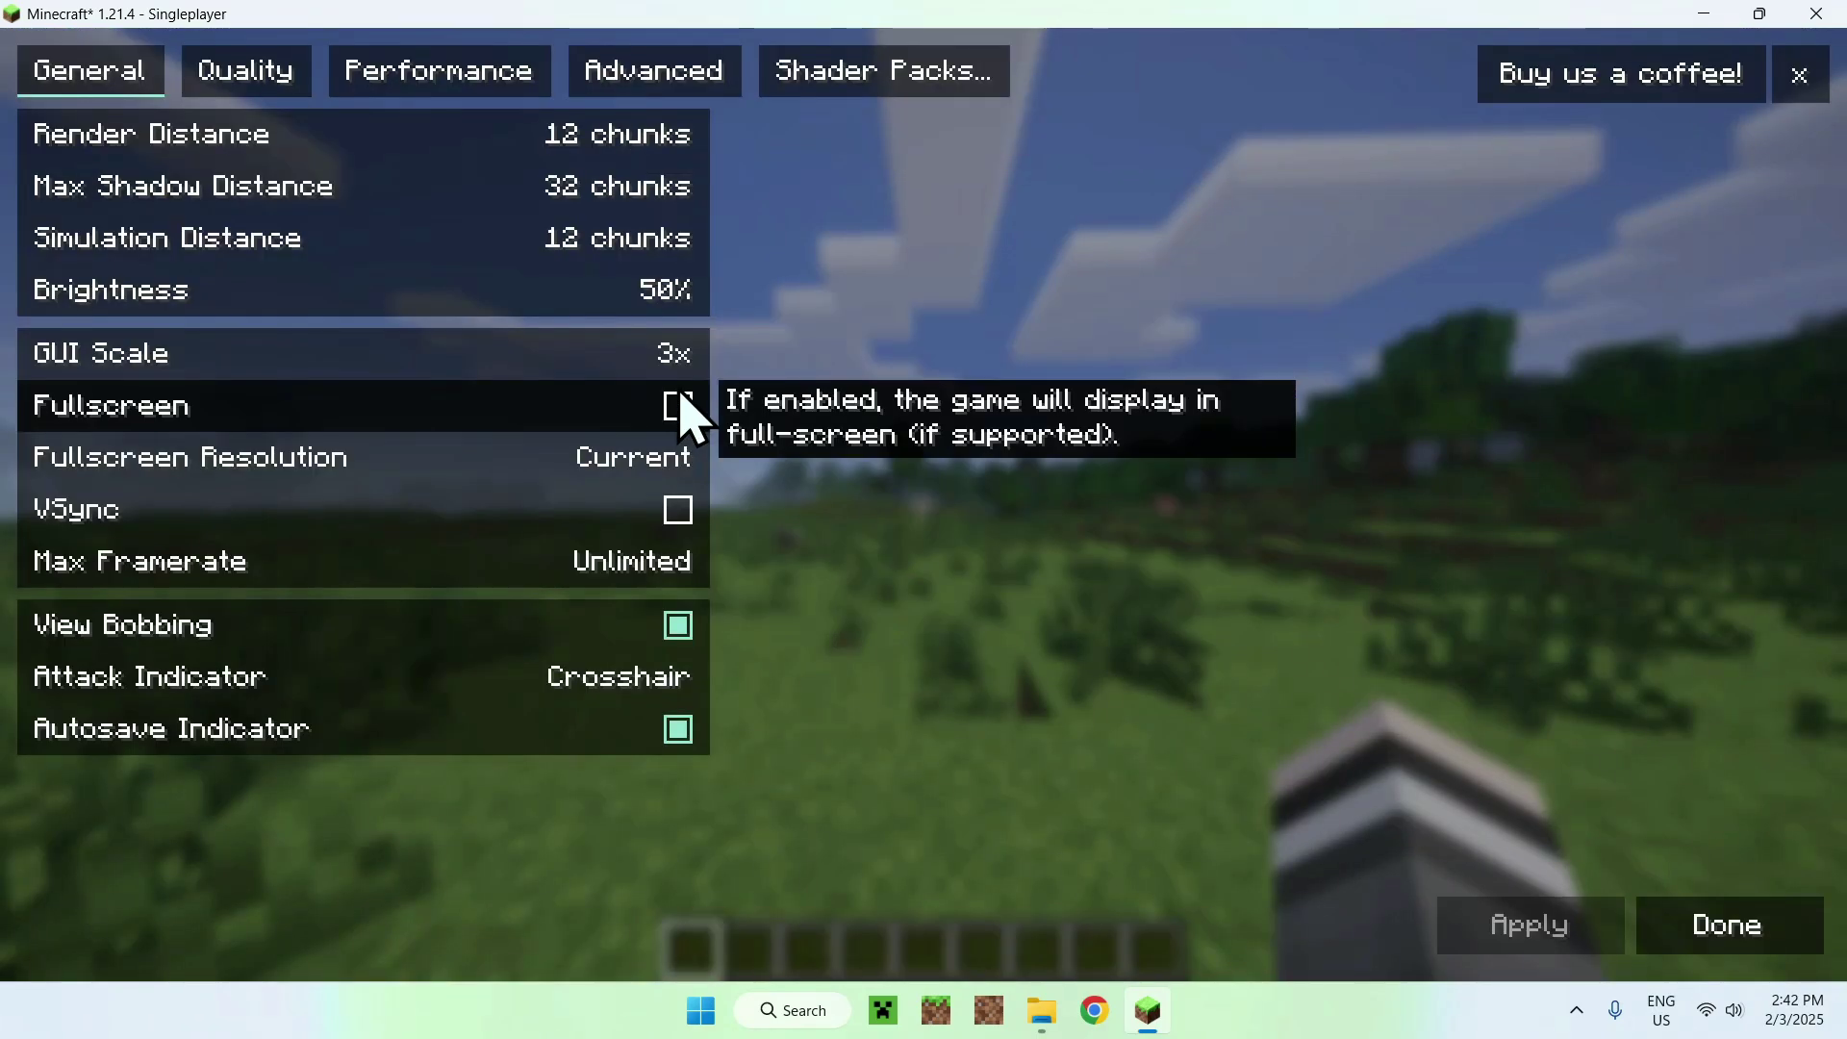
click(875, 75)
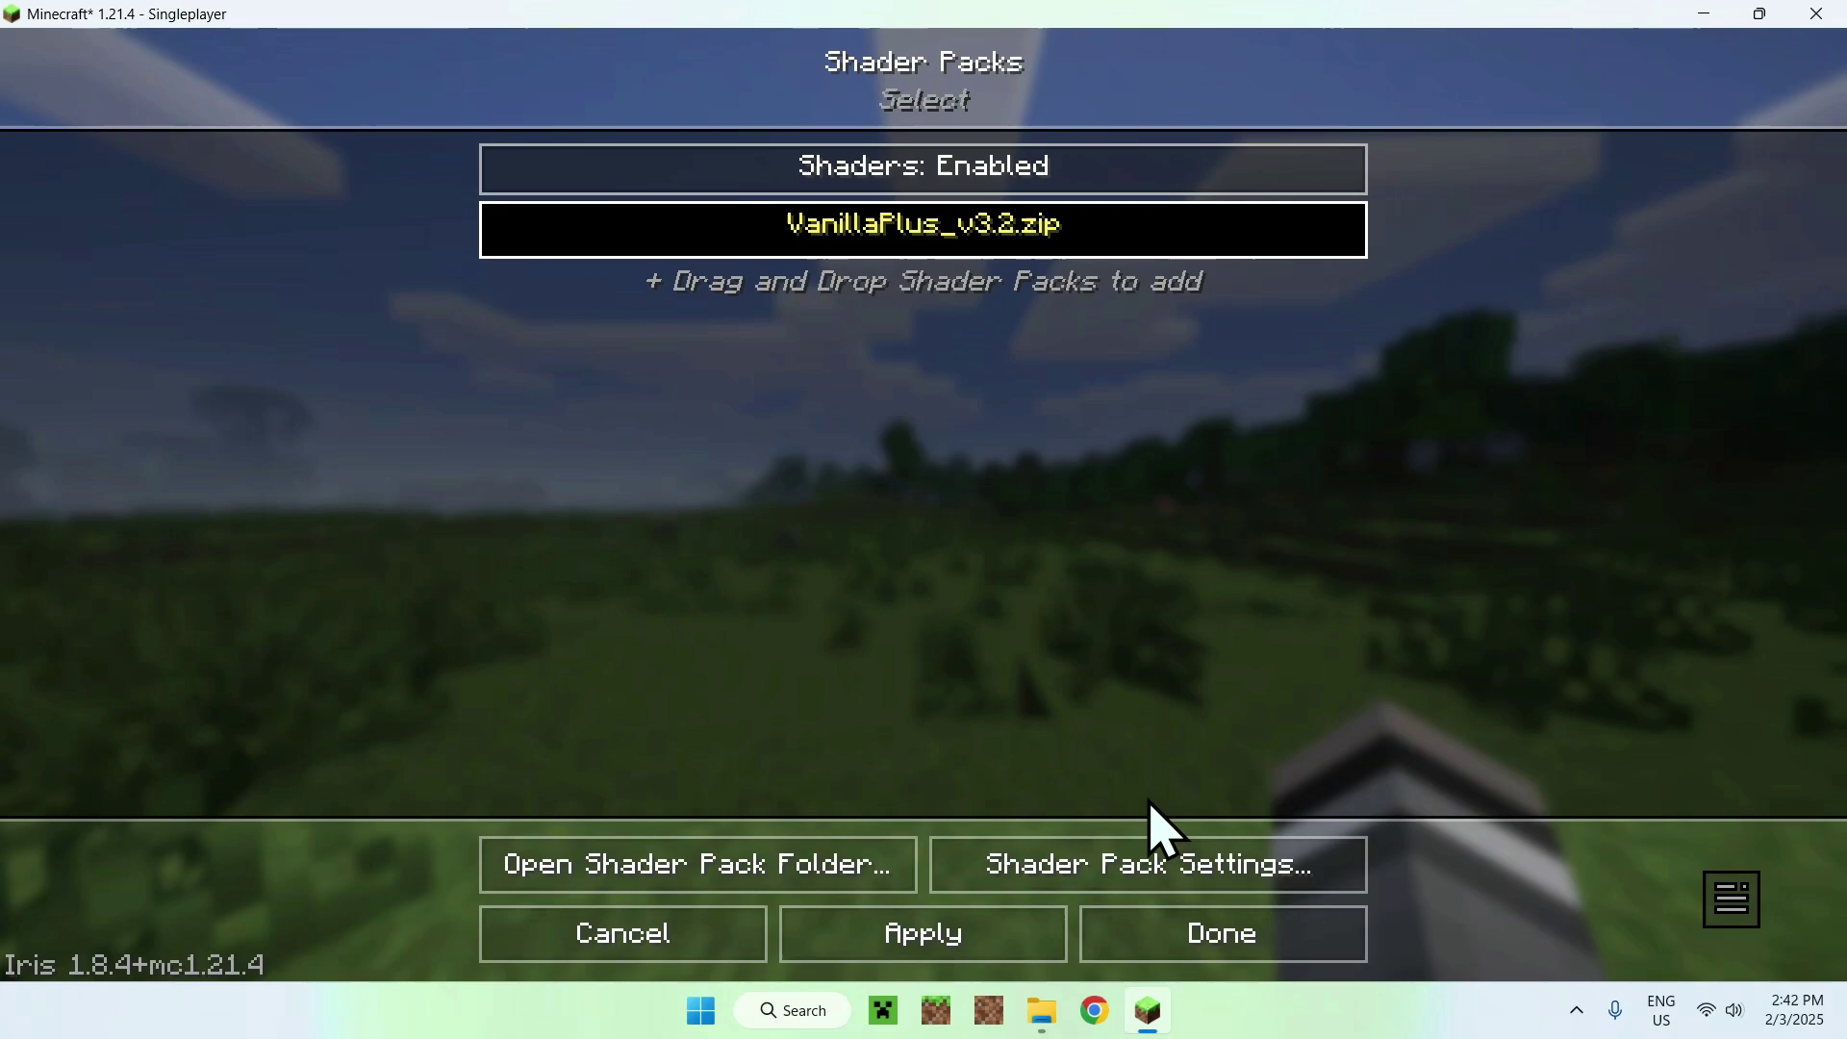
click(1145, 870)
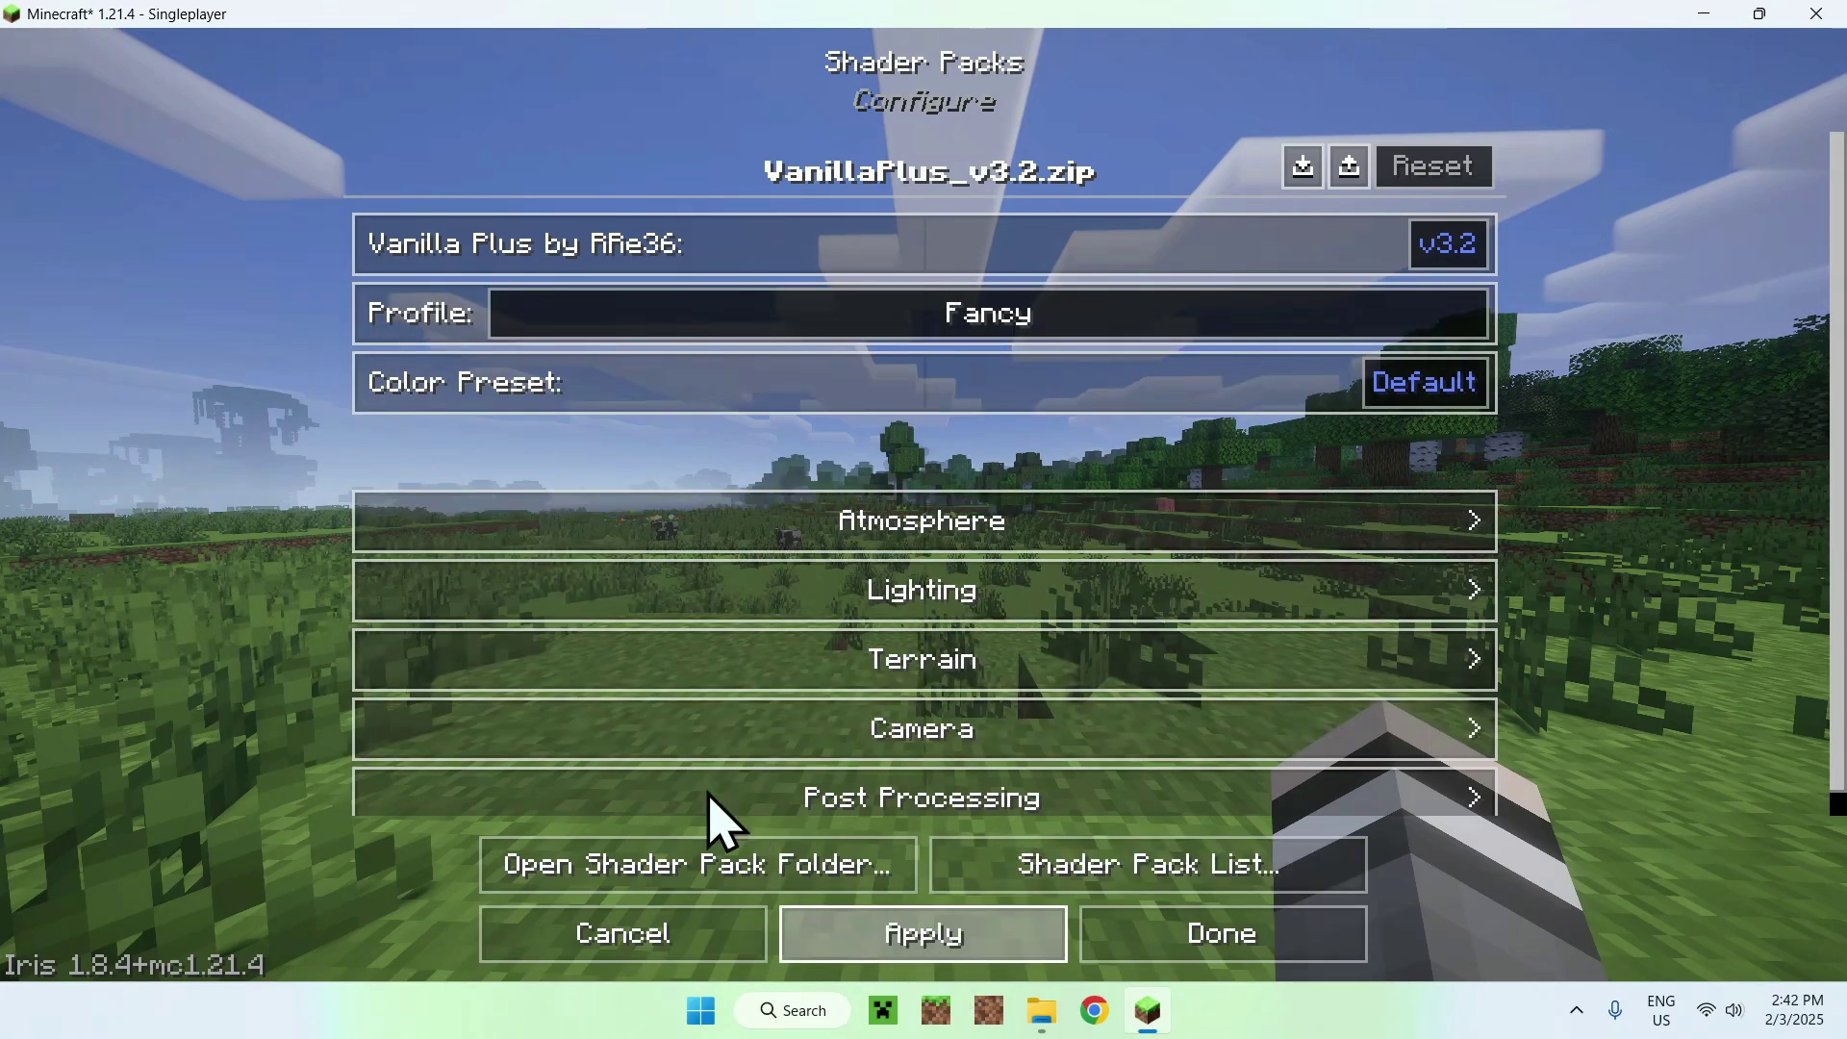
key(Escape)
key(Escape)
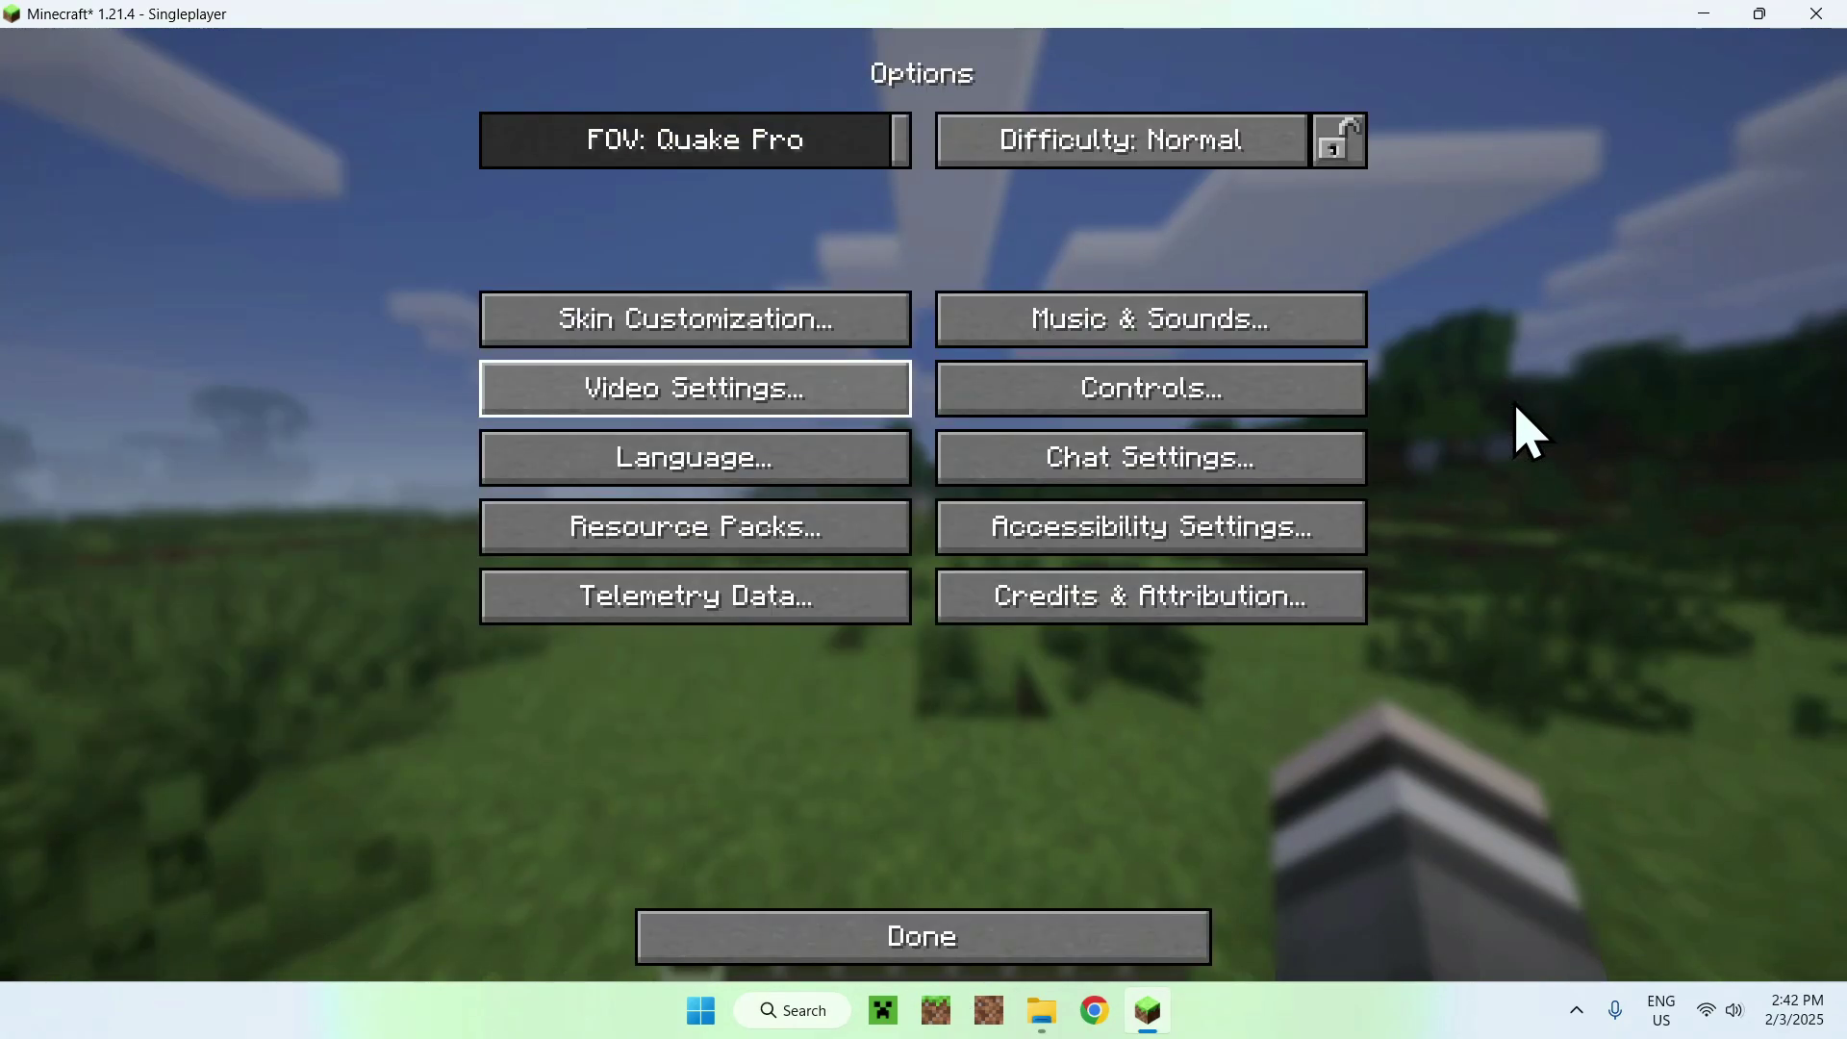
key(Escape)
key(Escape)
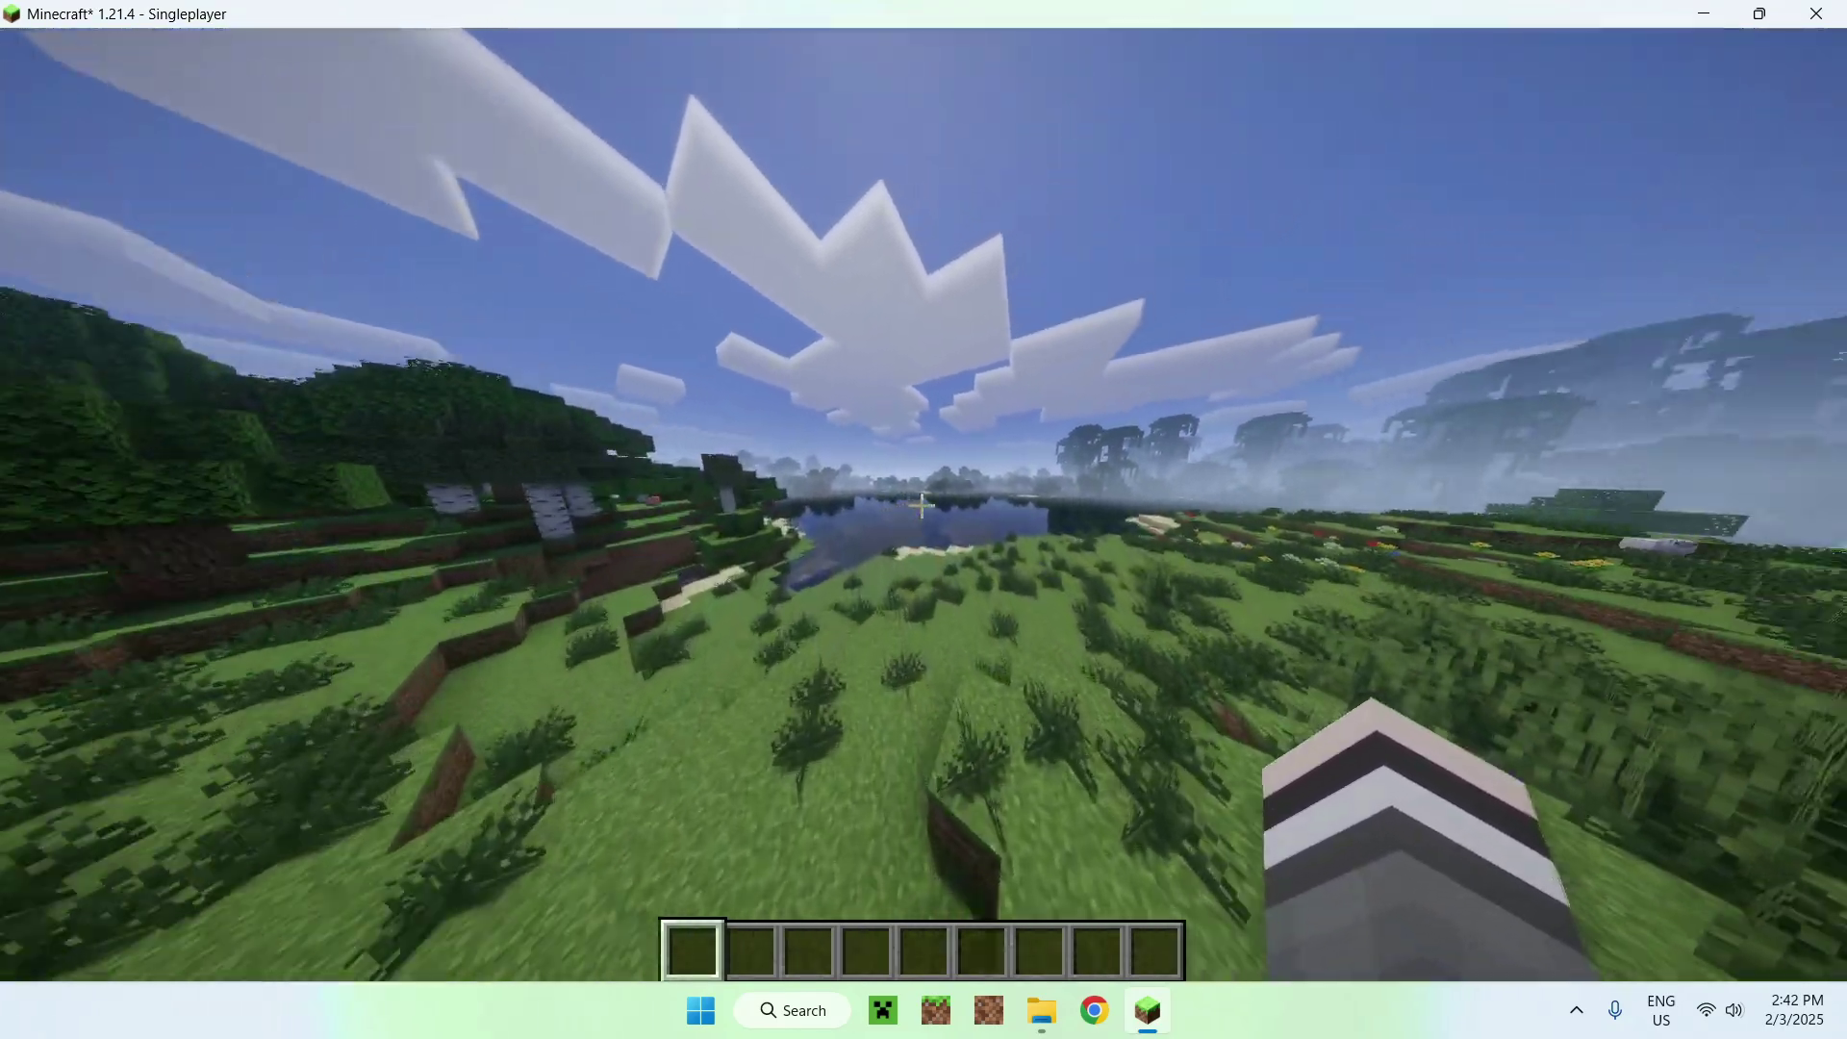
Step: Walk along the lakeshore and on through the jungle-edge grassland to examine the shader's water reflections, fog, foliage and shadows
key(w)
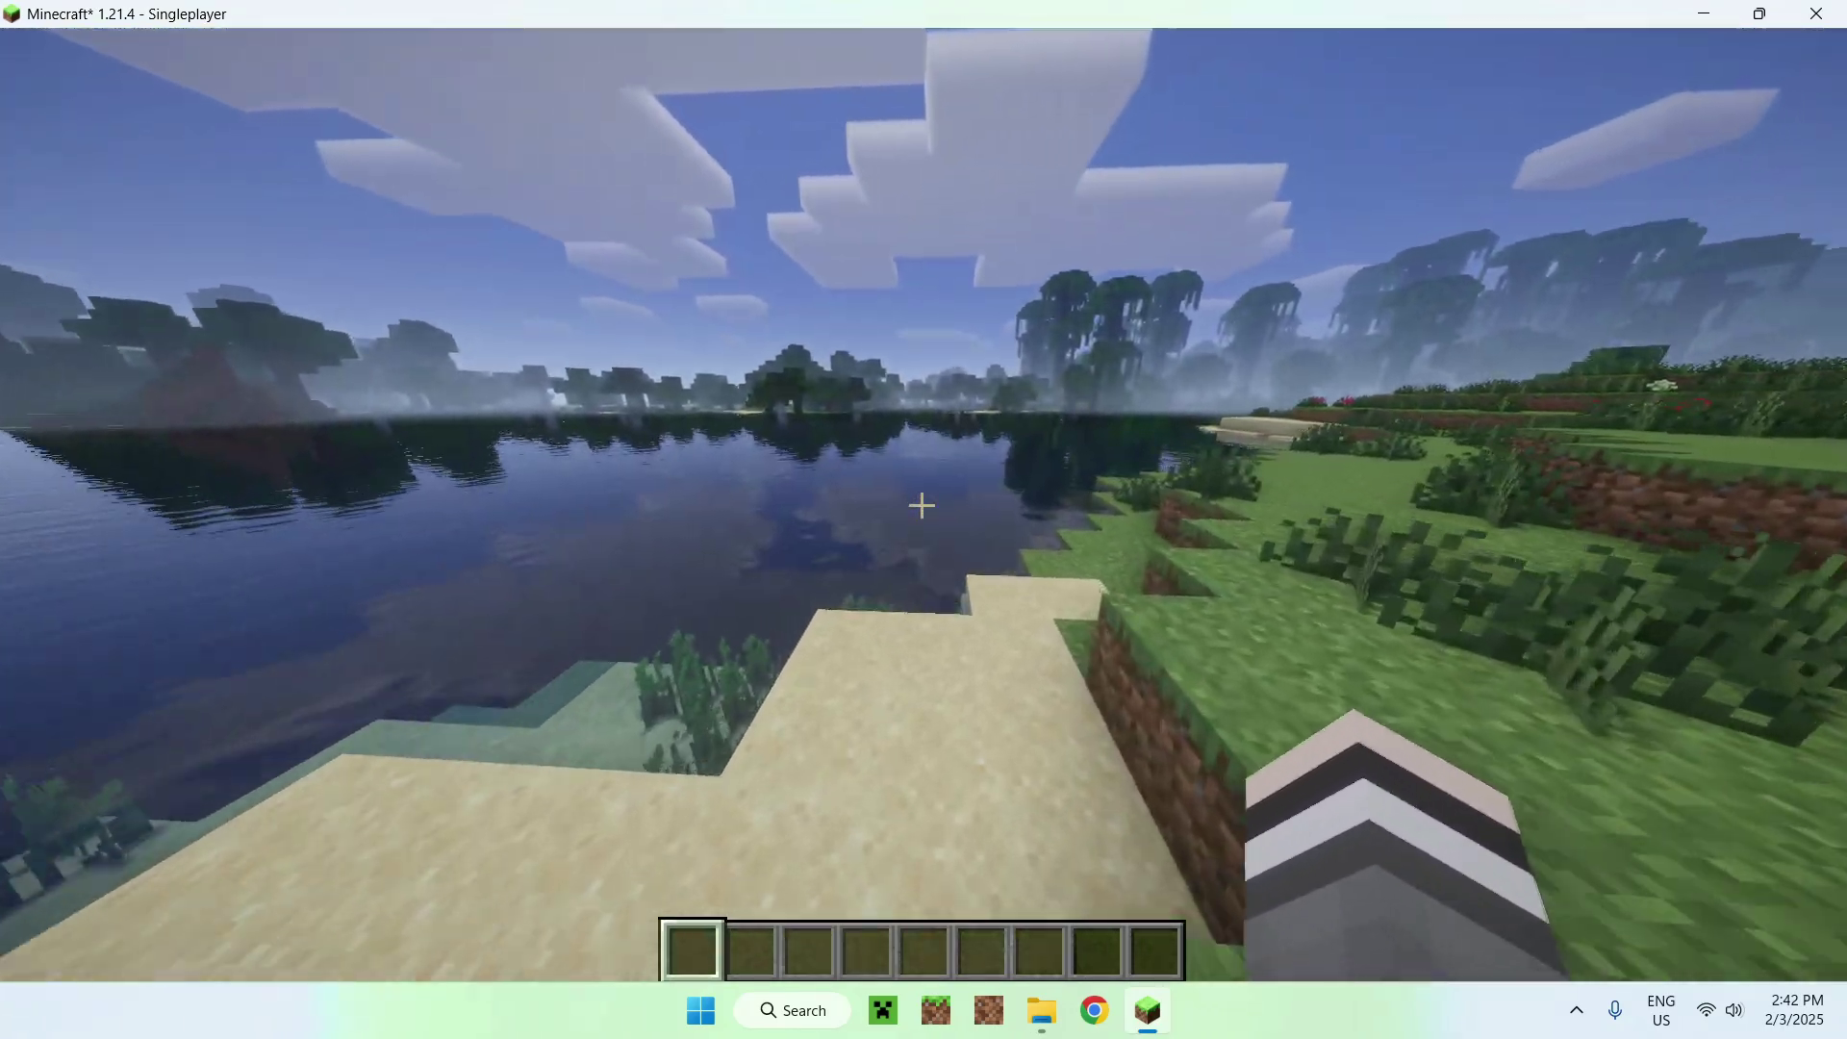
key(w)
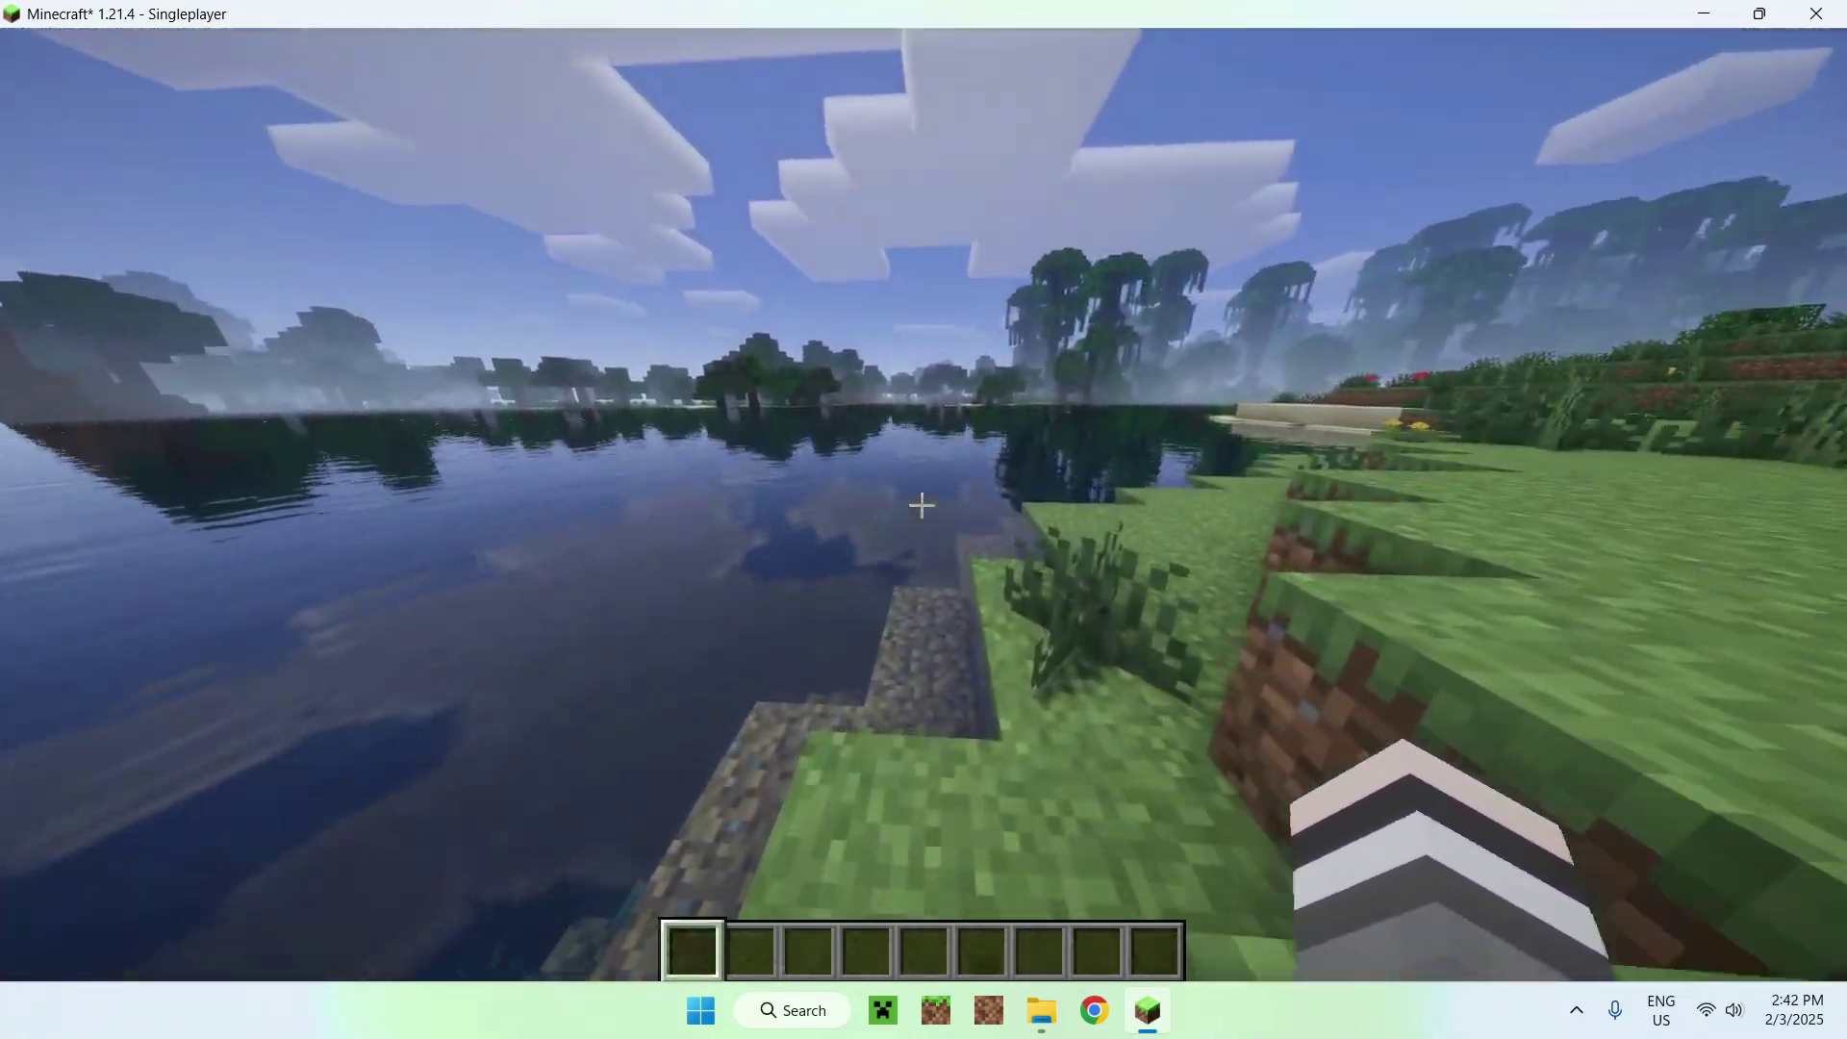
key(w)
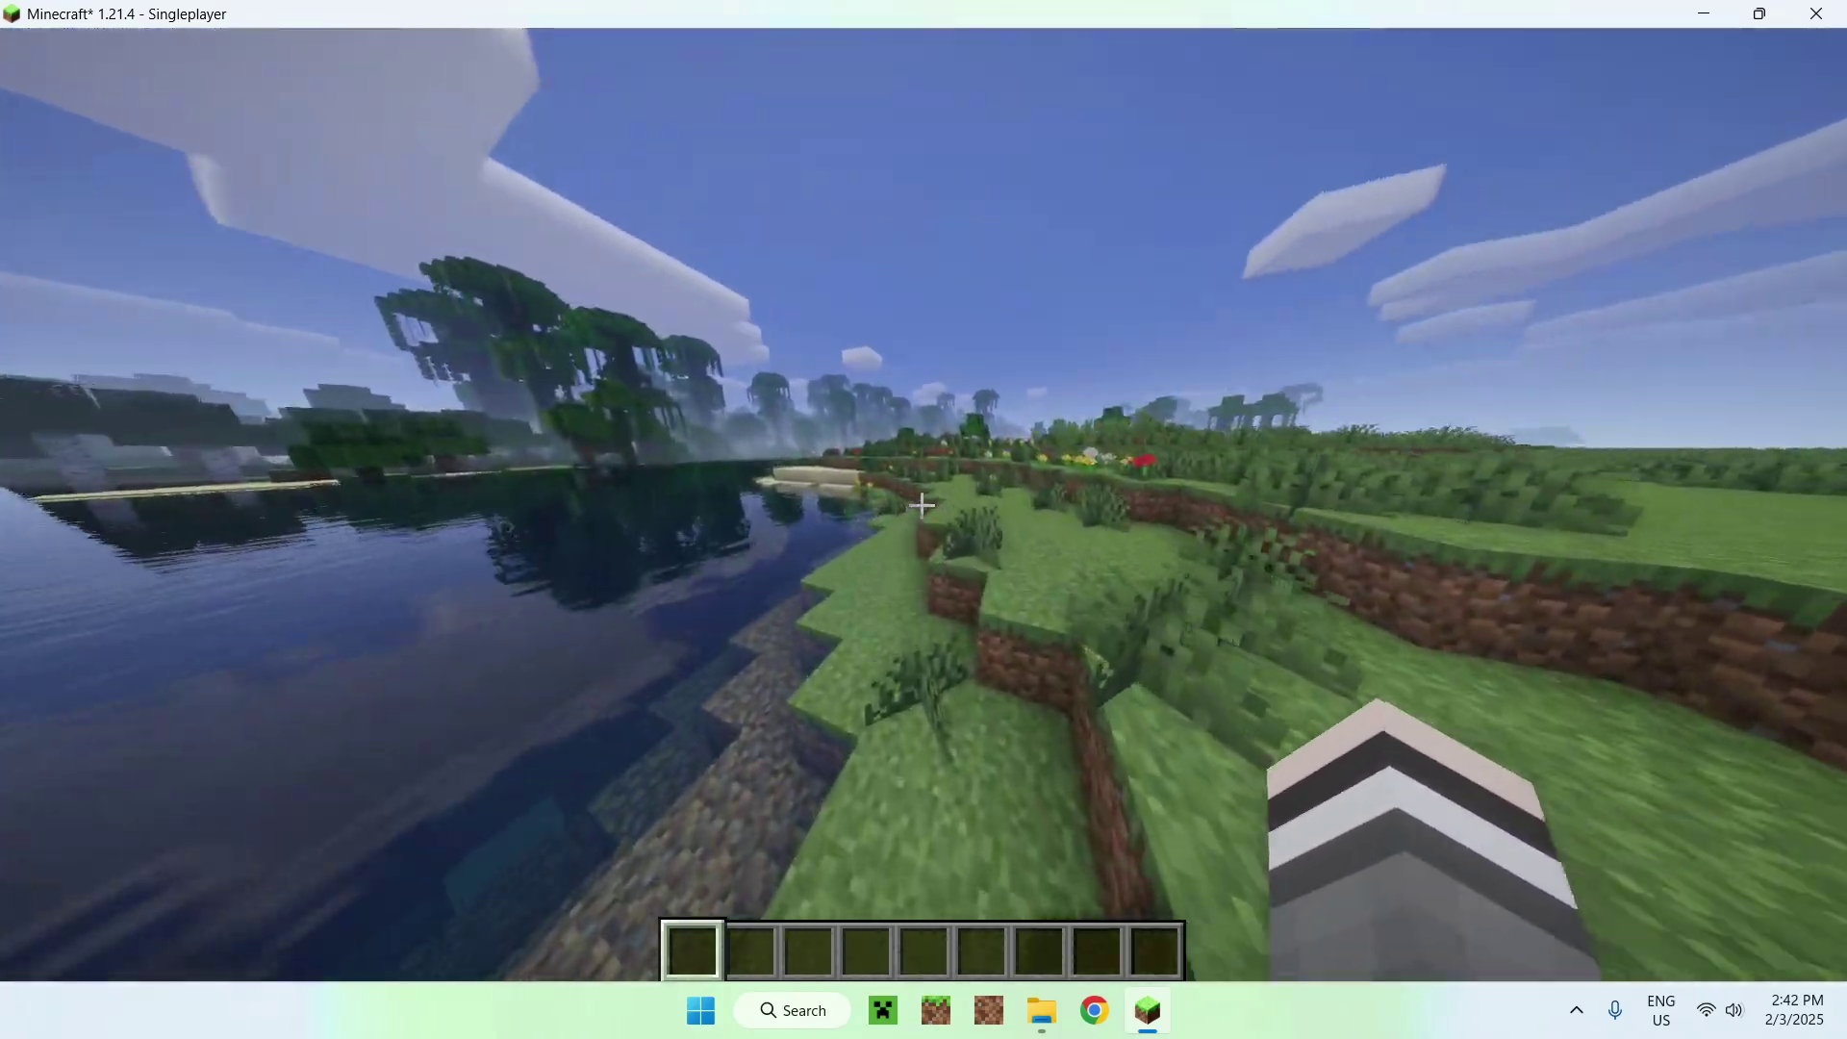
key(w)
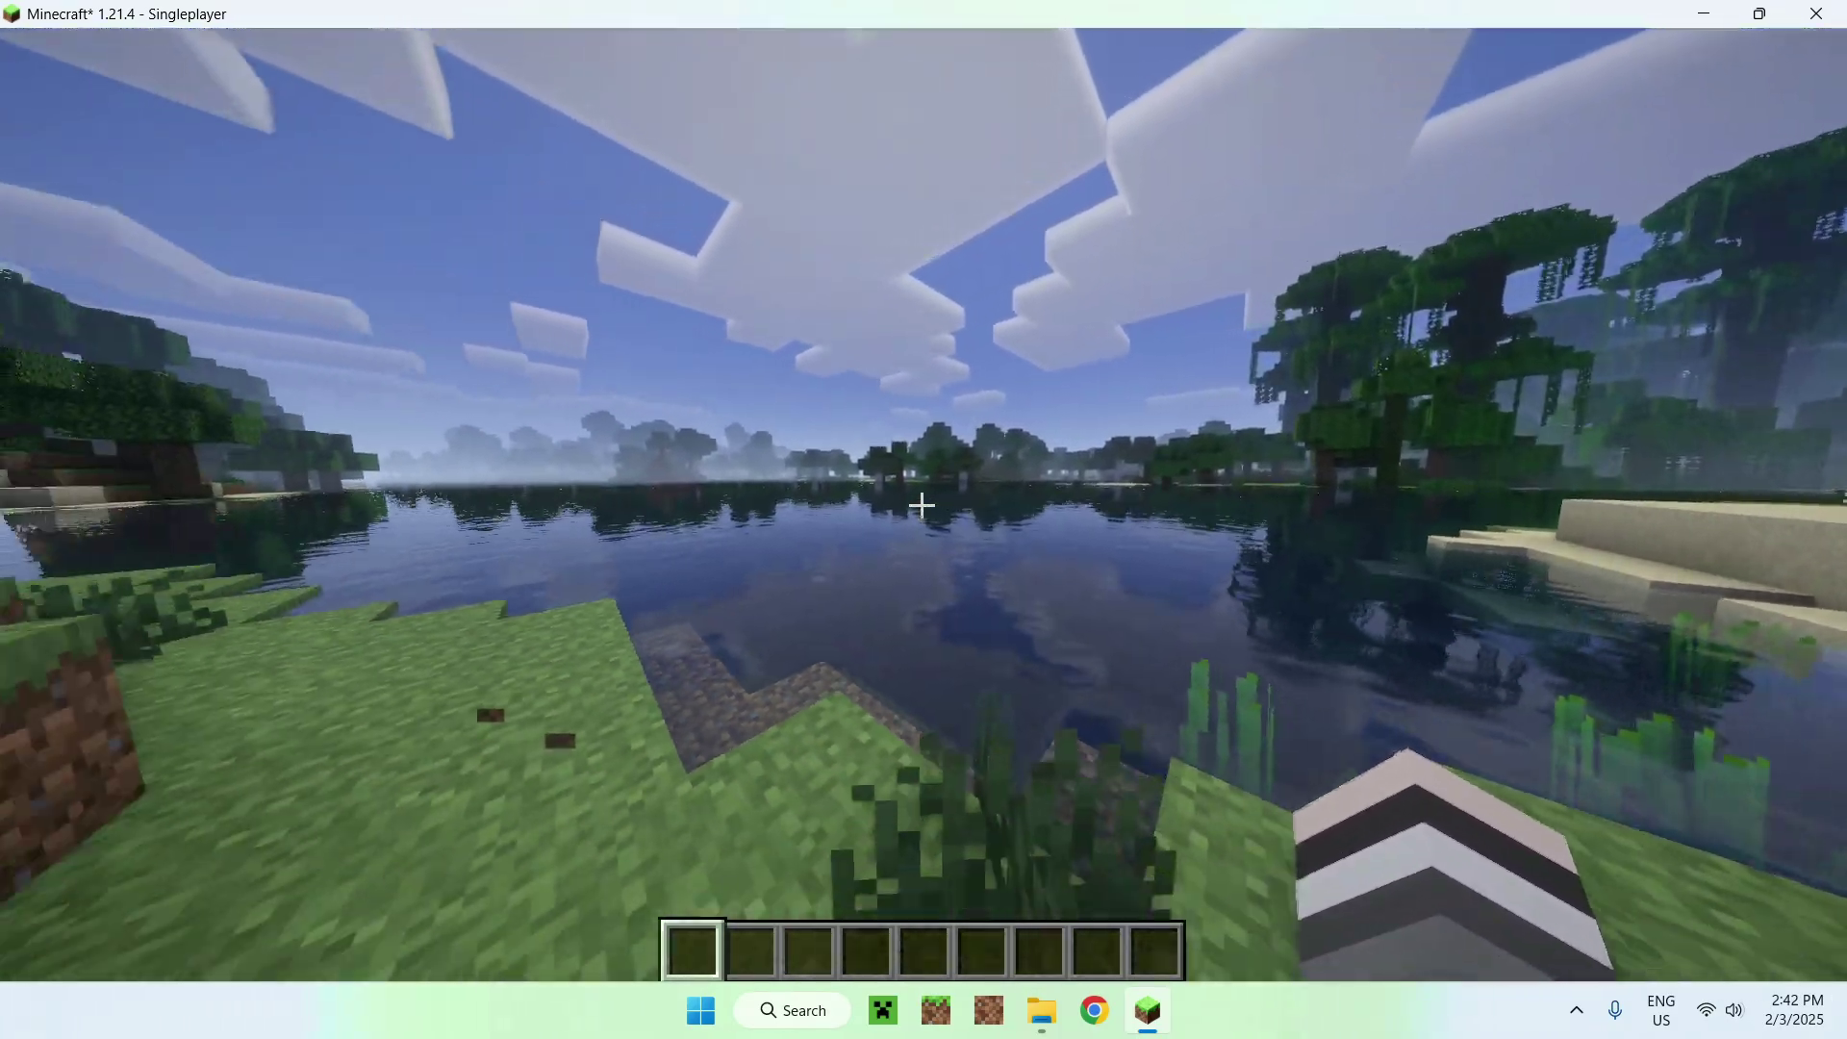
key(w)
key(w)
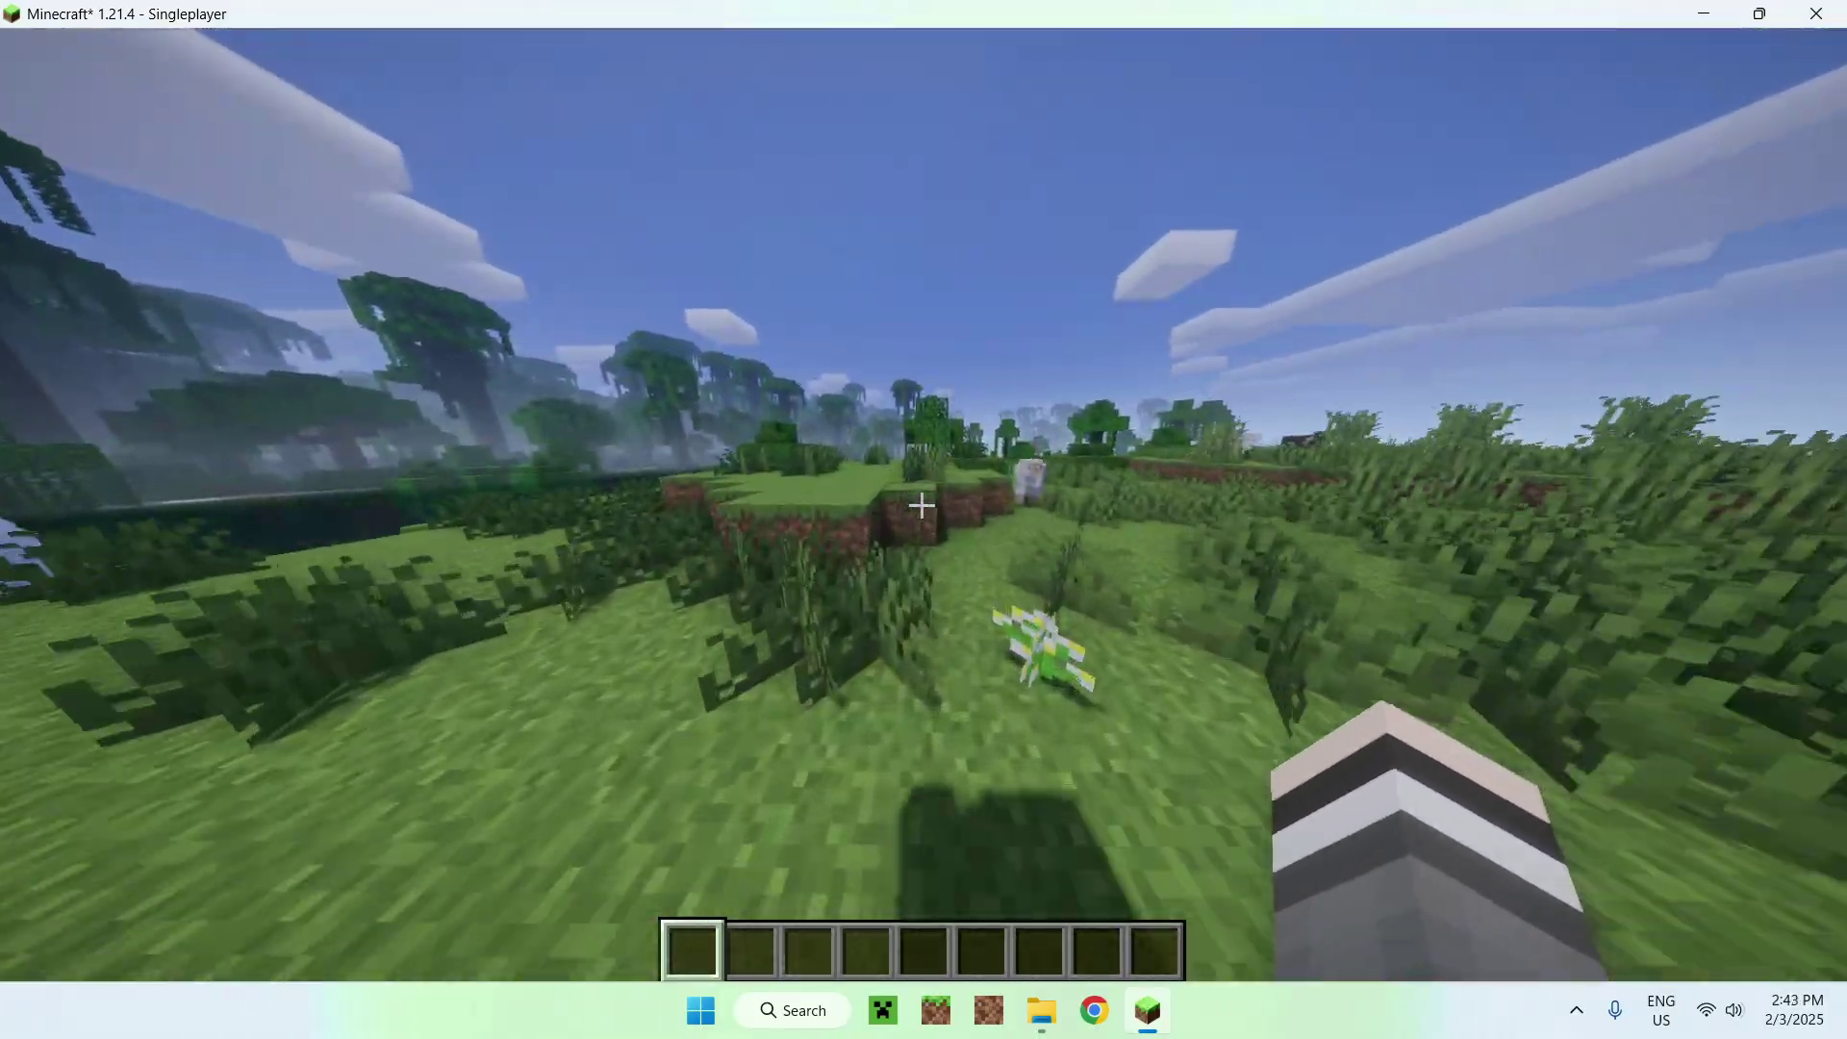
key(w)
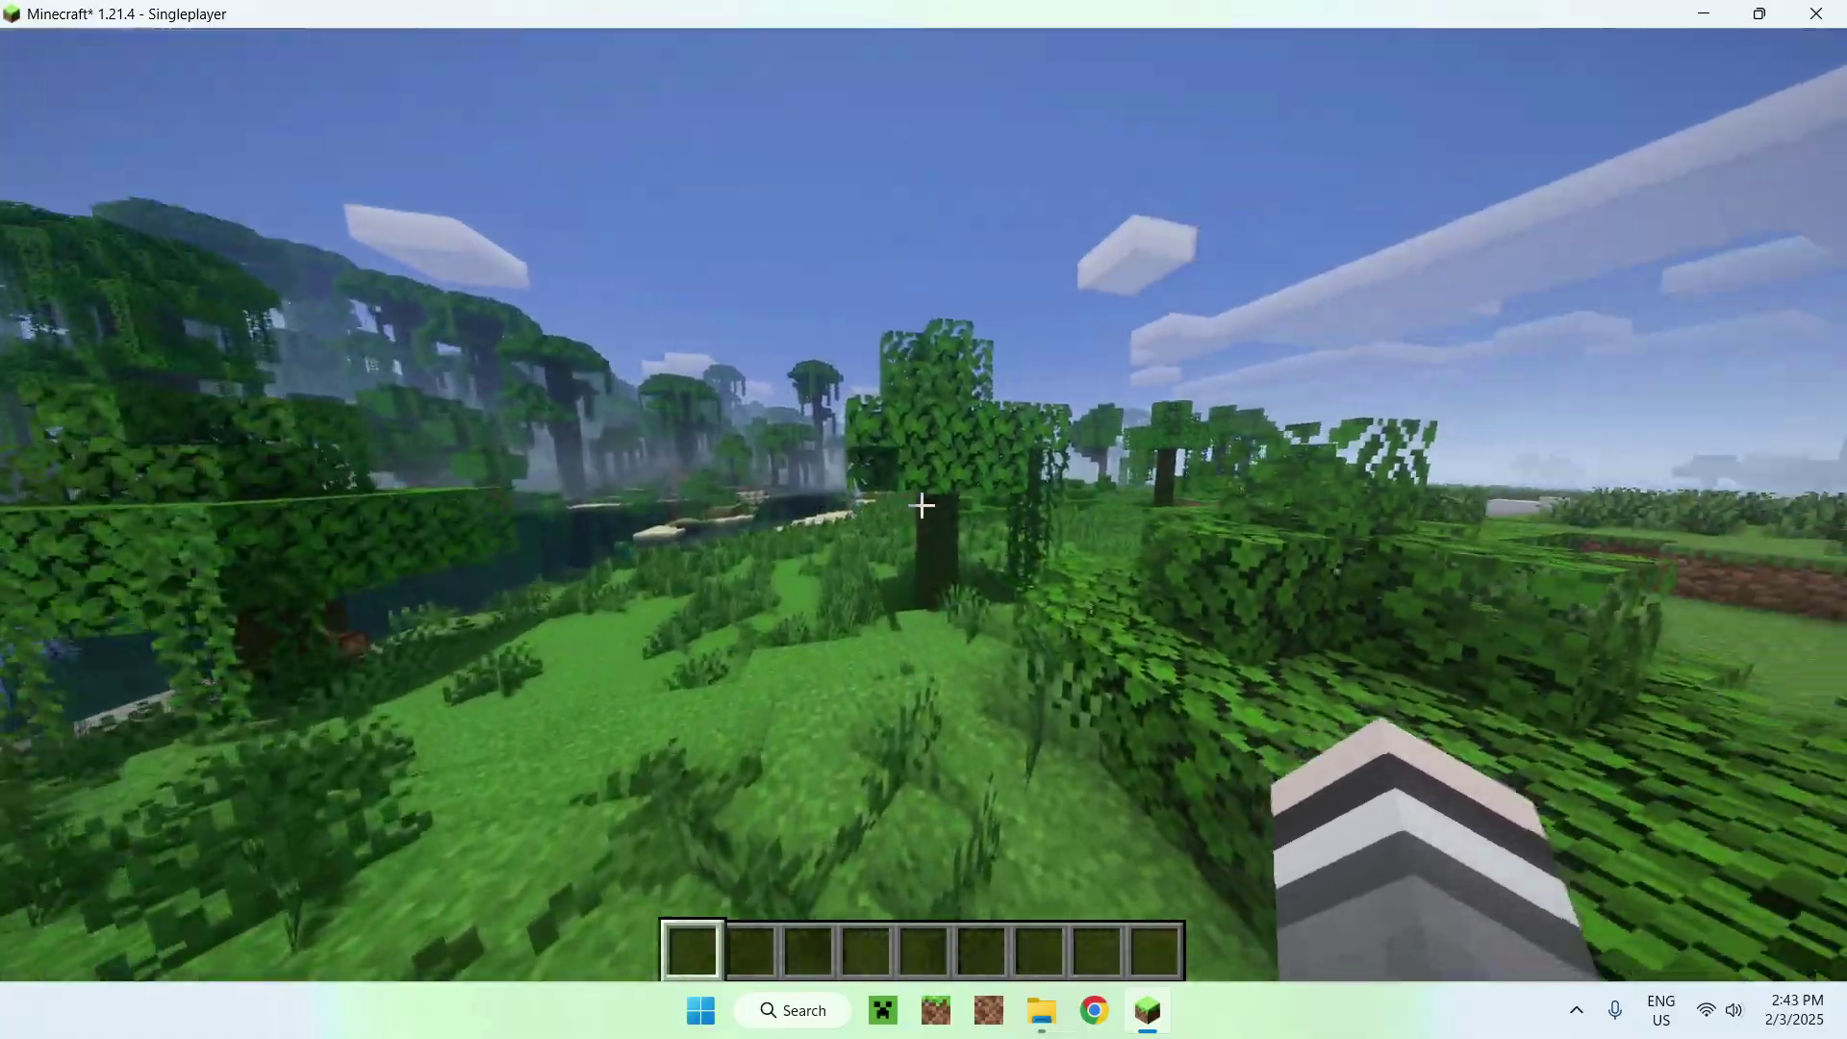
key(w)
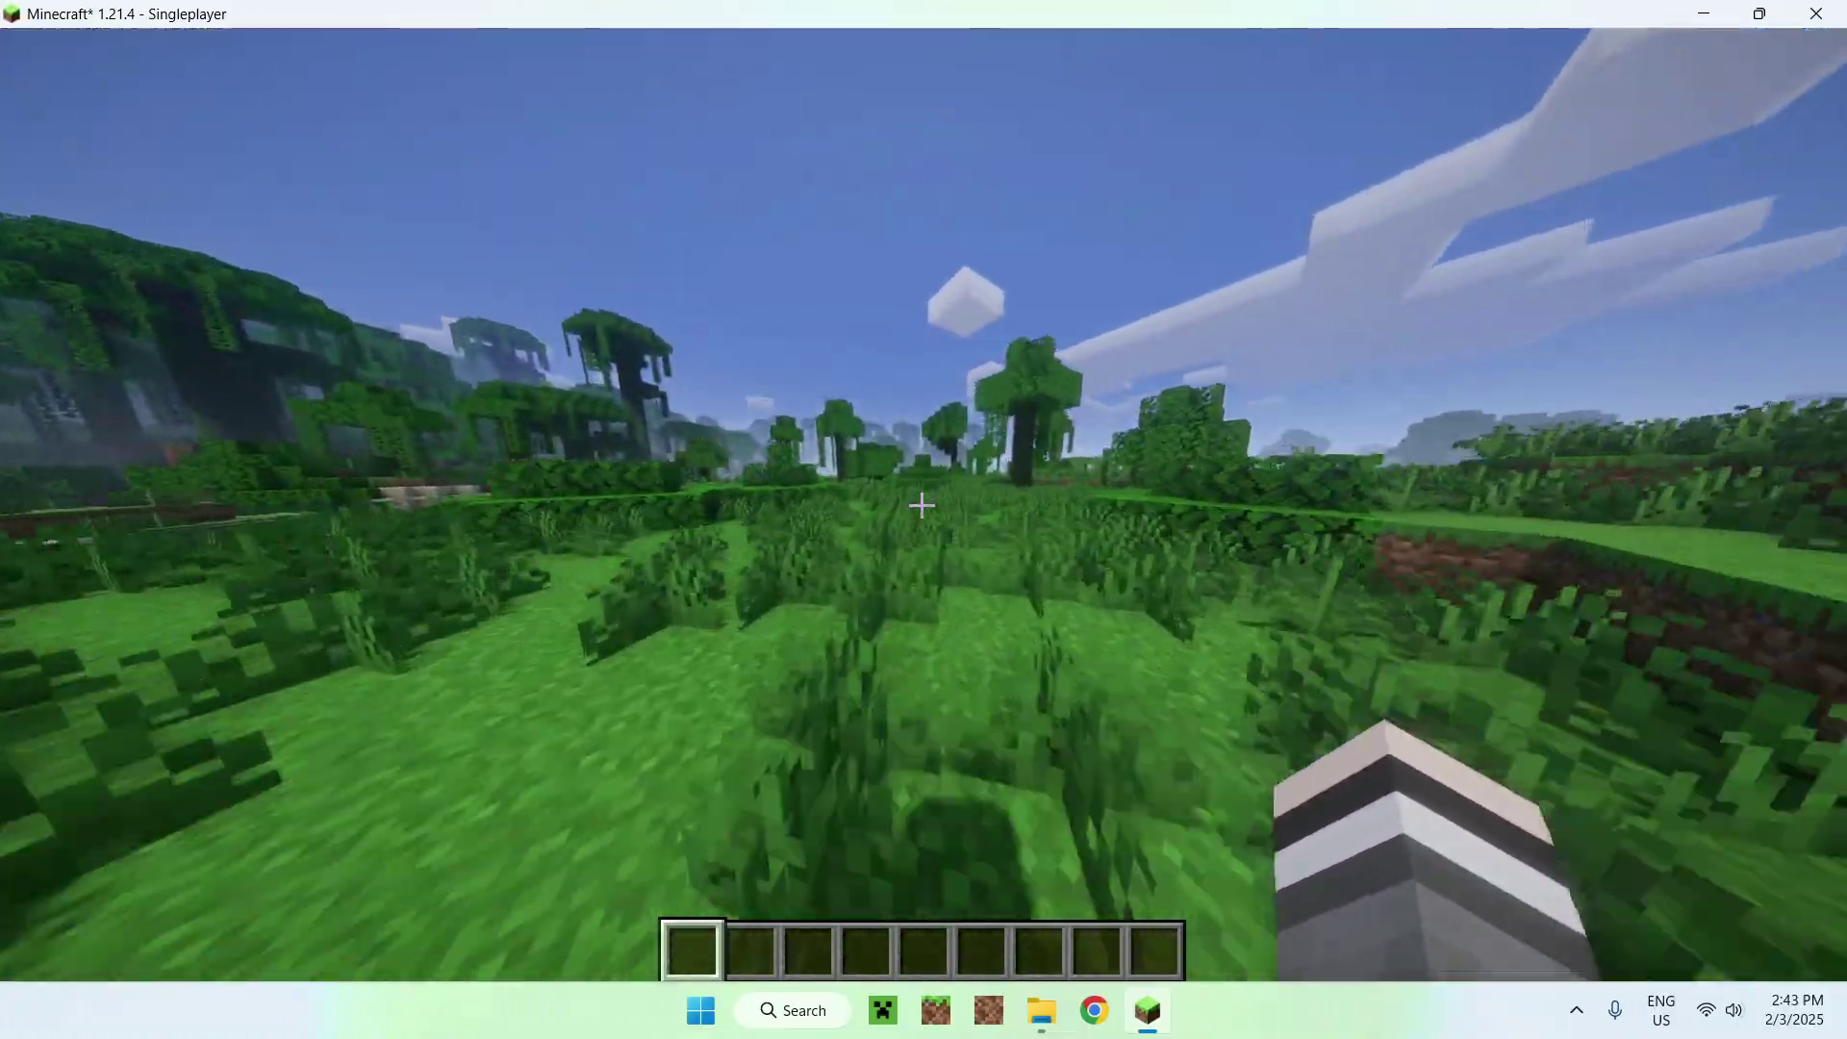
key(w)
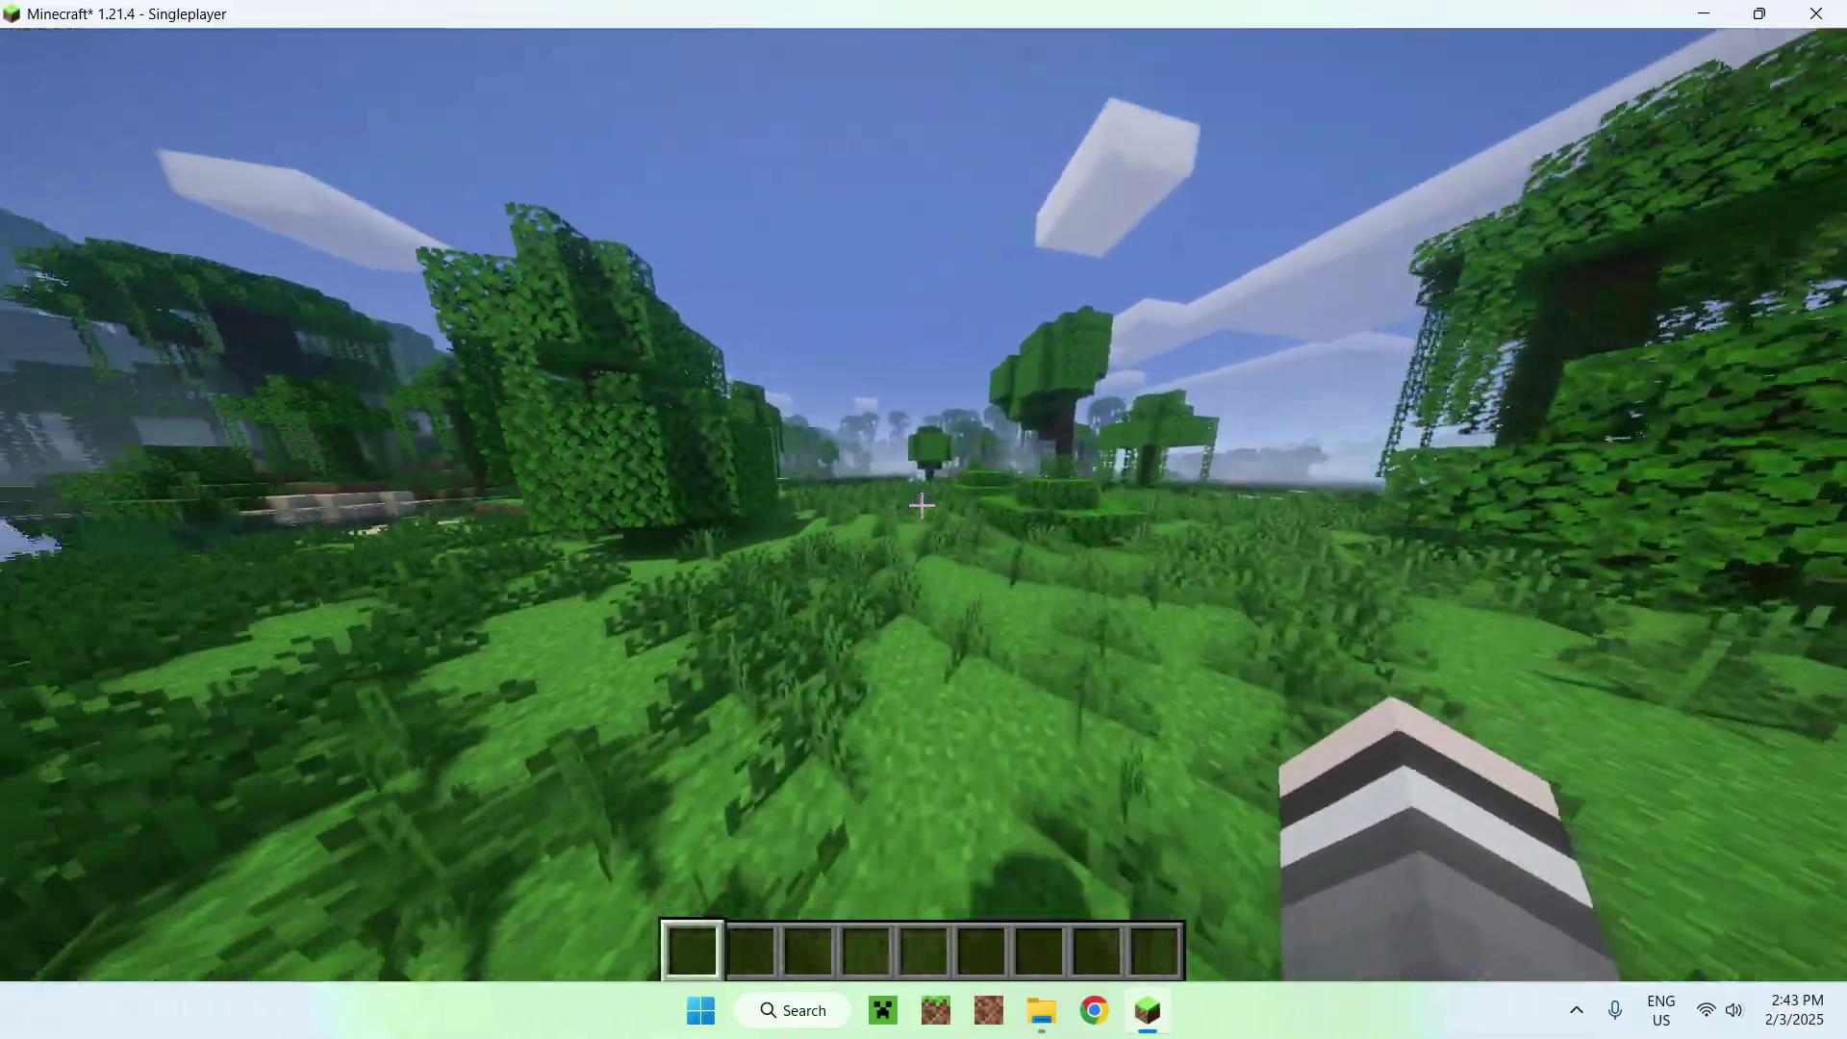
key(w)
Step: Switch to the front-facing third-person view and walk through the grass to examine the character under the shader's lighting
key(F5)
key(F5)
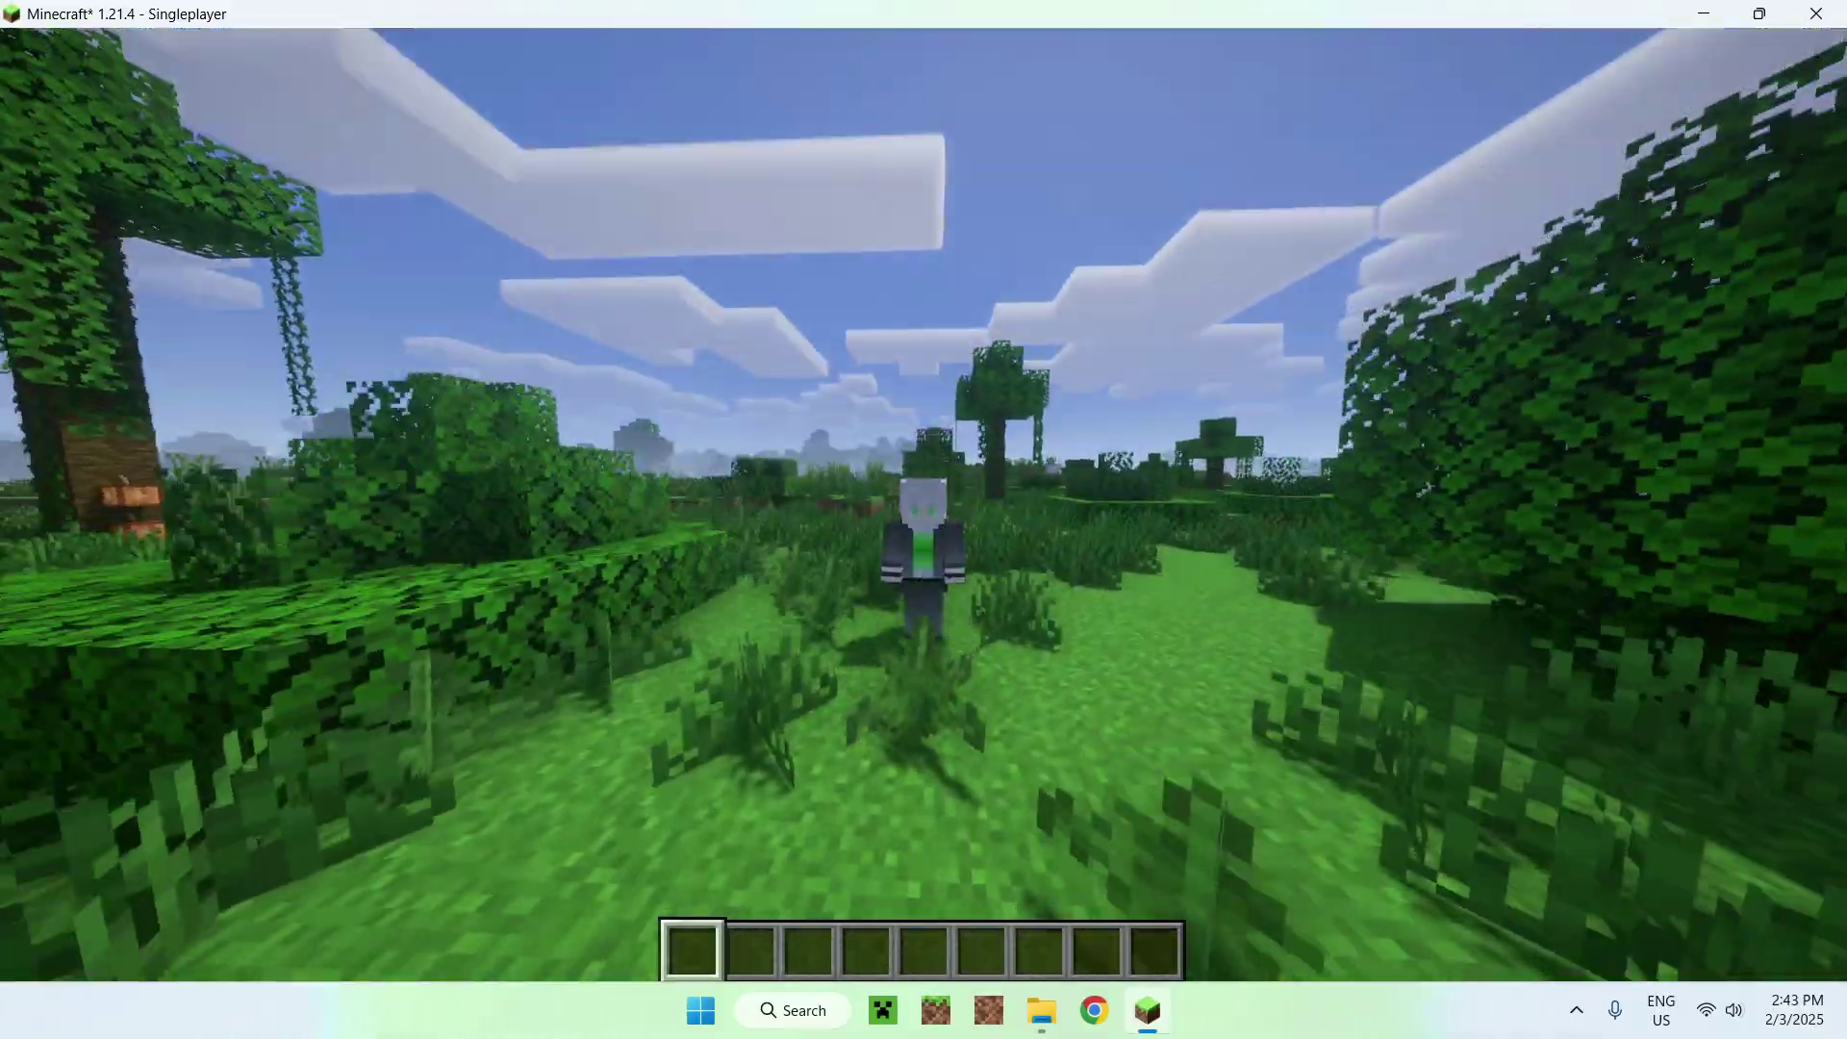
key(w)
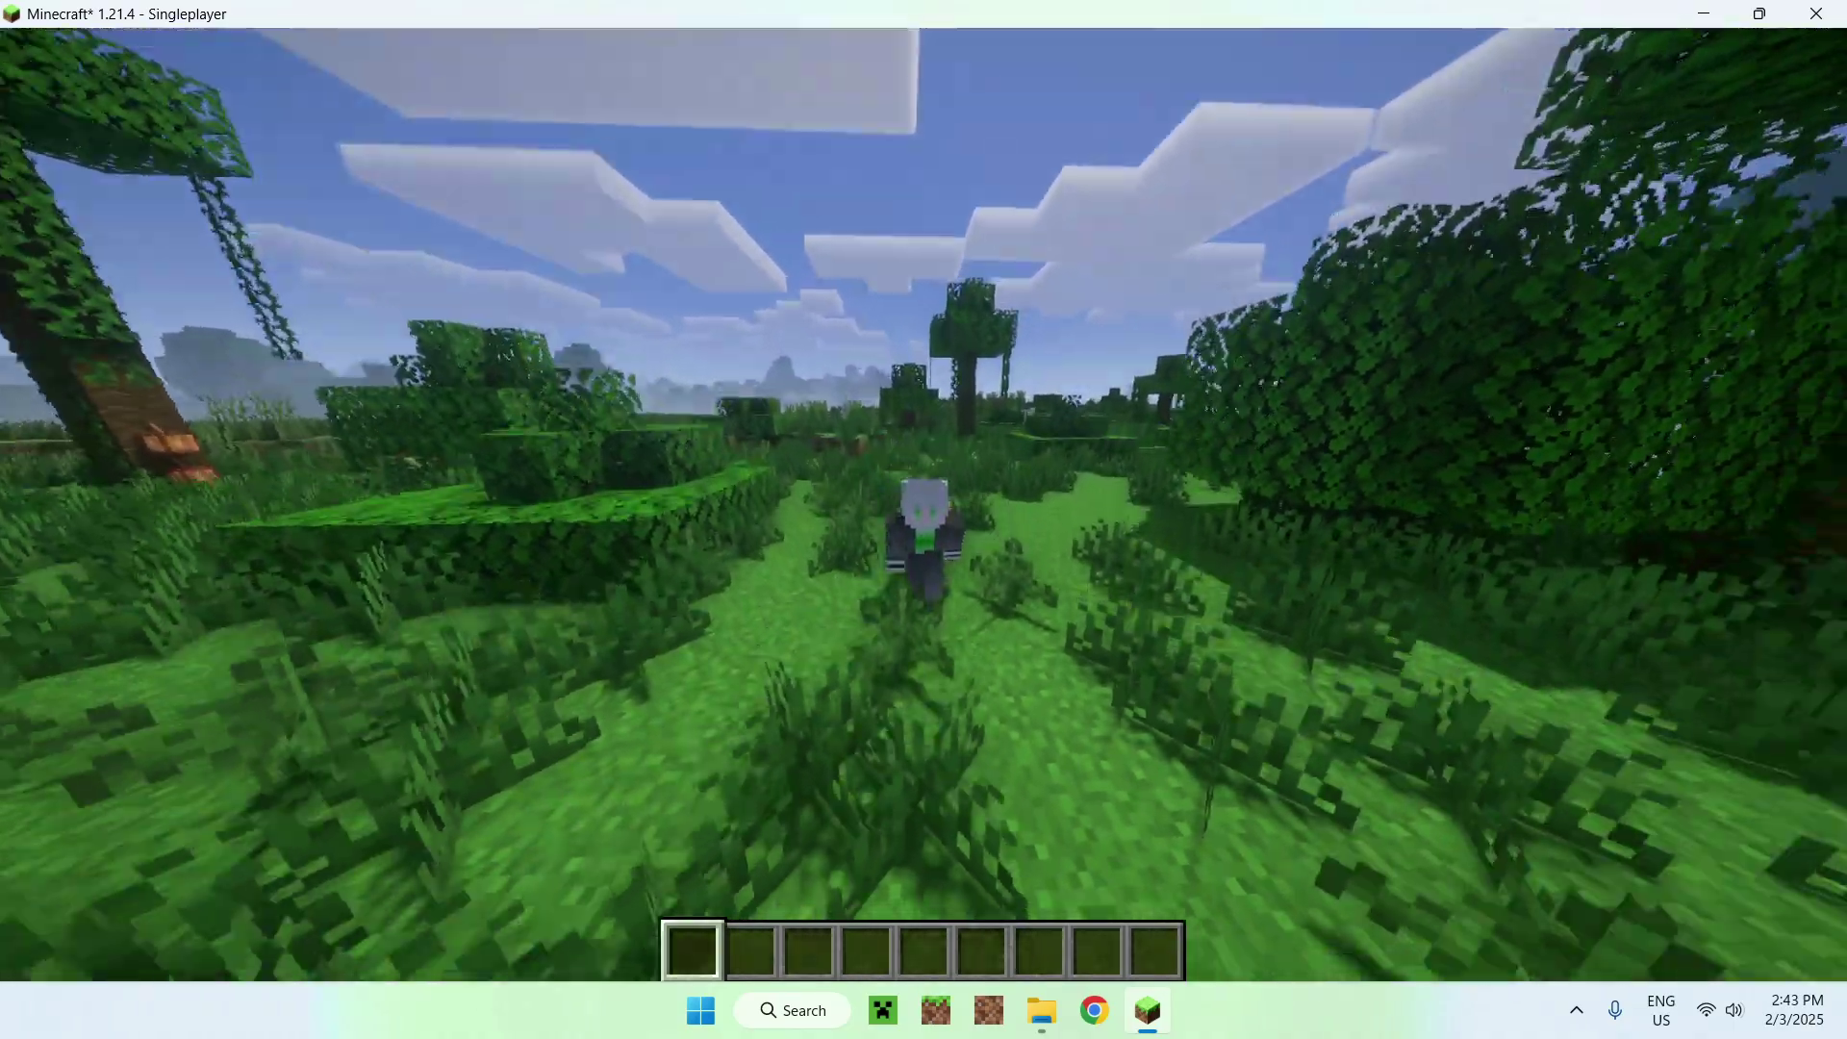
key(w)
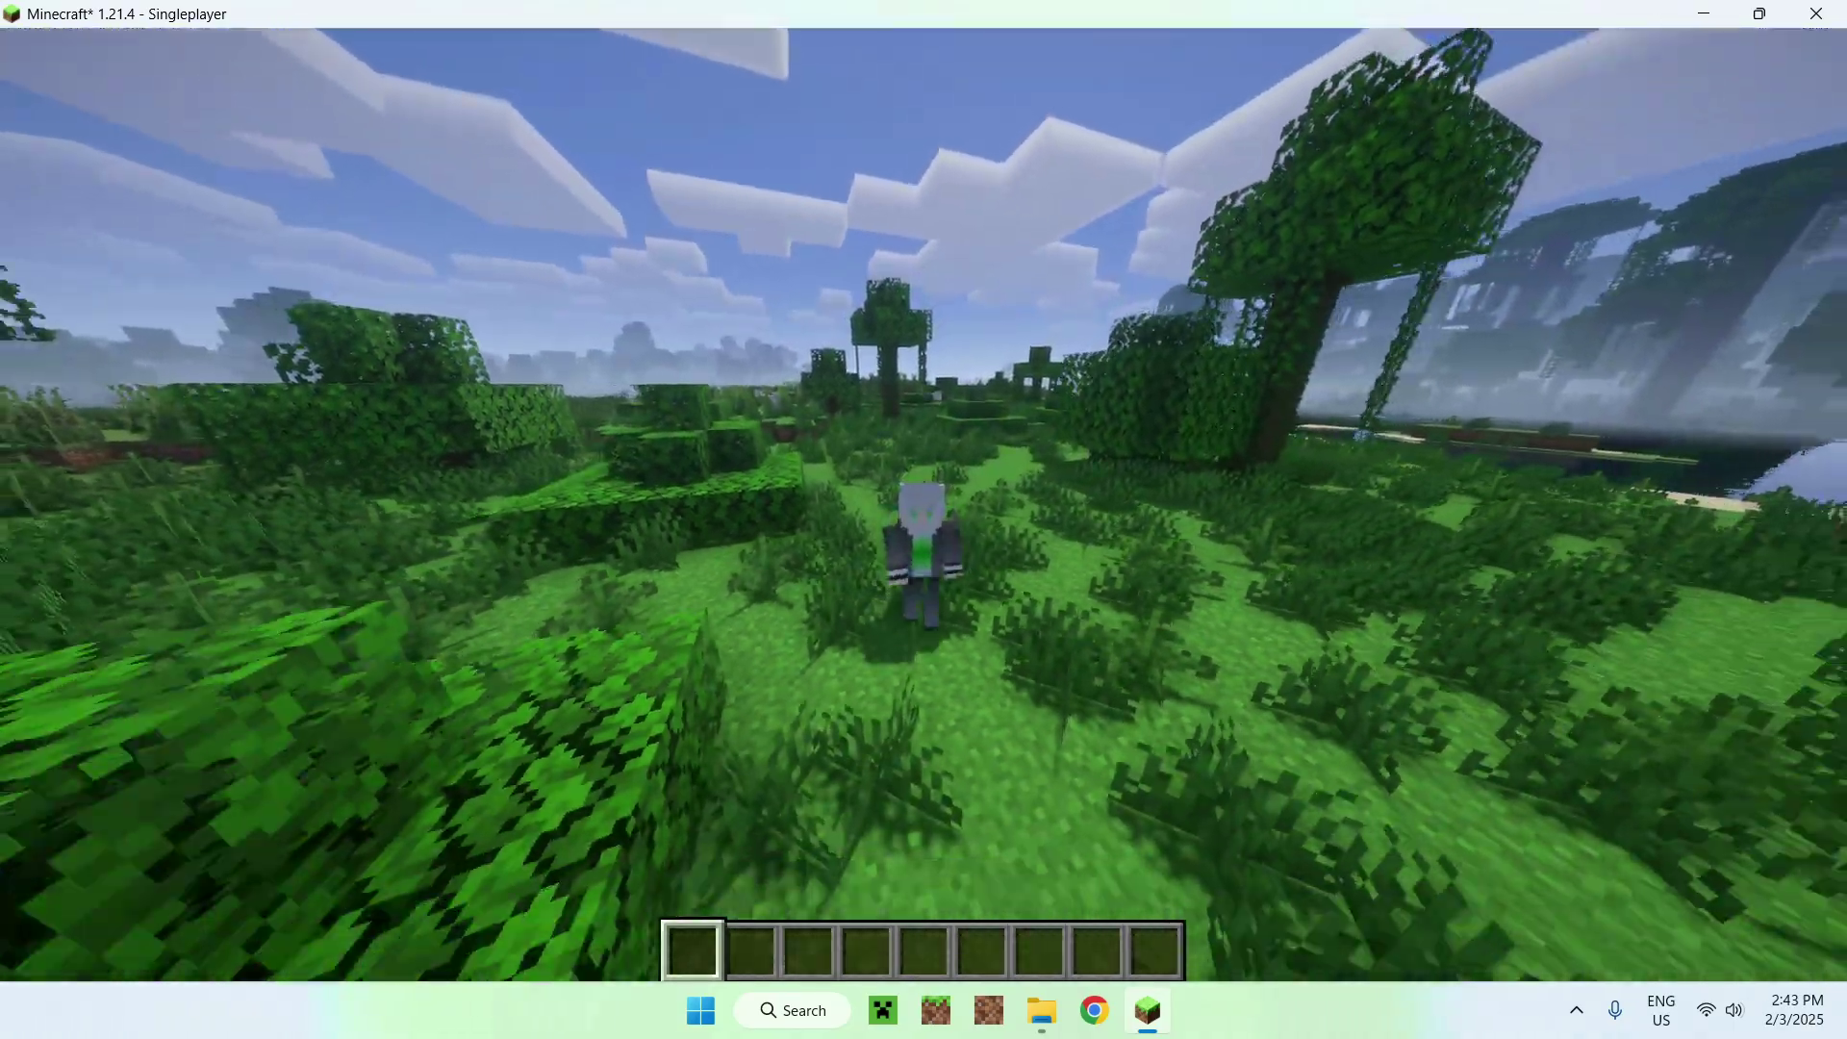